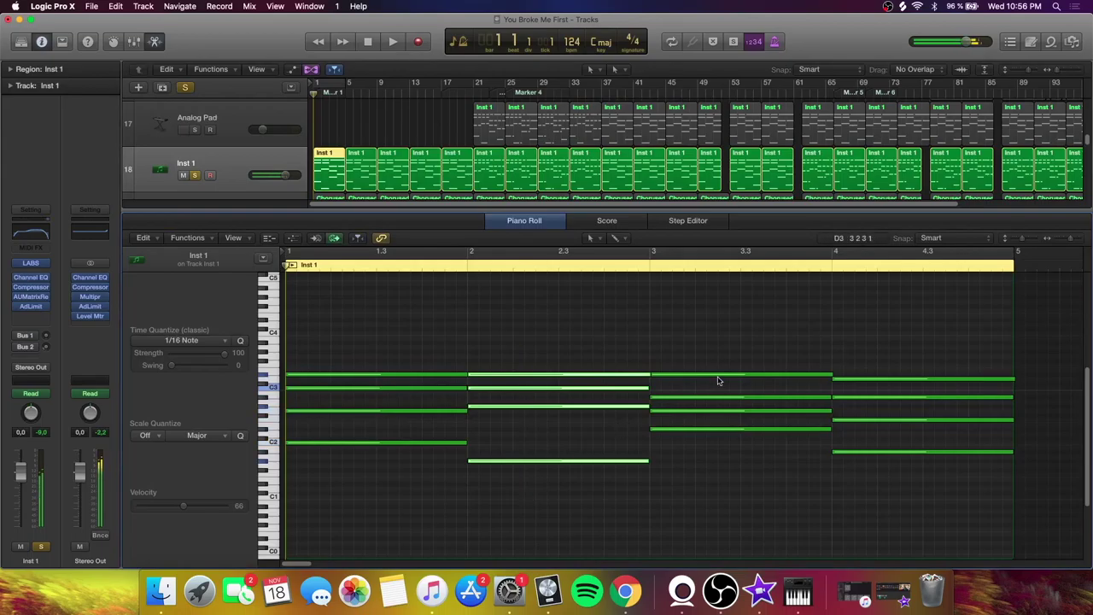
# Highlight the chord notes in bars 3 and 4 of the Inst 1 region and close the piano roll
pyautogui.moveTo(709, 334); pyautogui.dragTo(711, 475)
pyautogui.moveTo(879, 351); pyautogui.dragTo(875, 453)
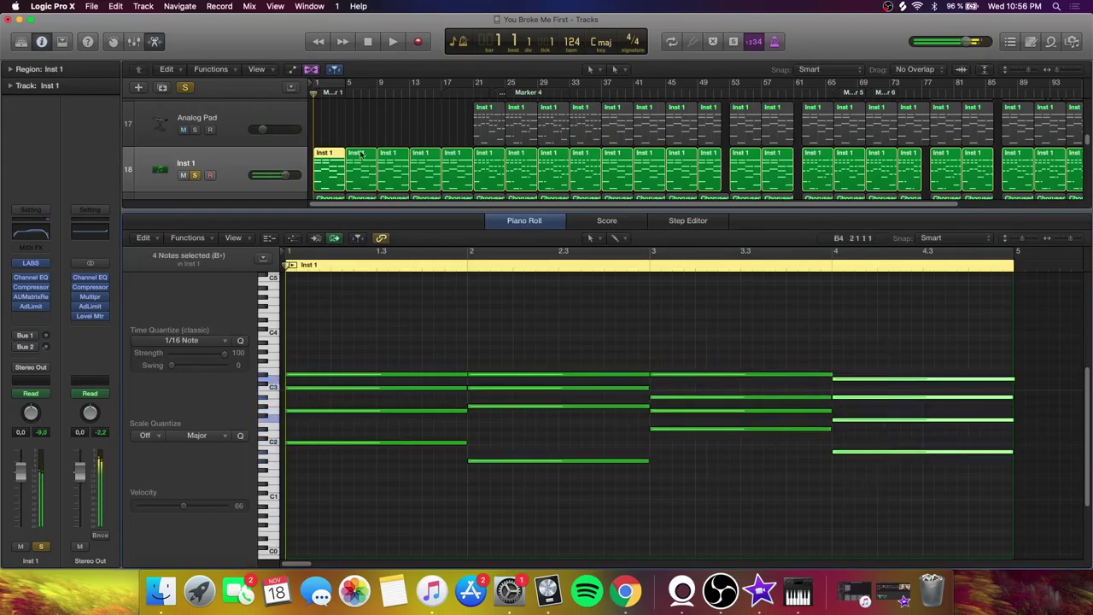
pyautogui.click(154, 41)
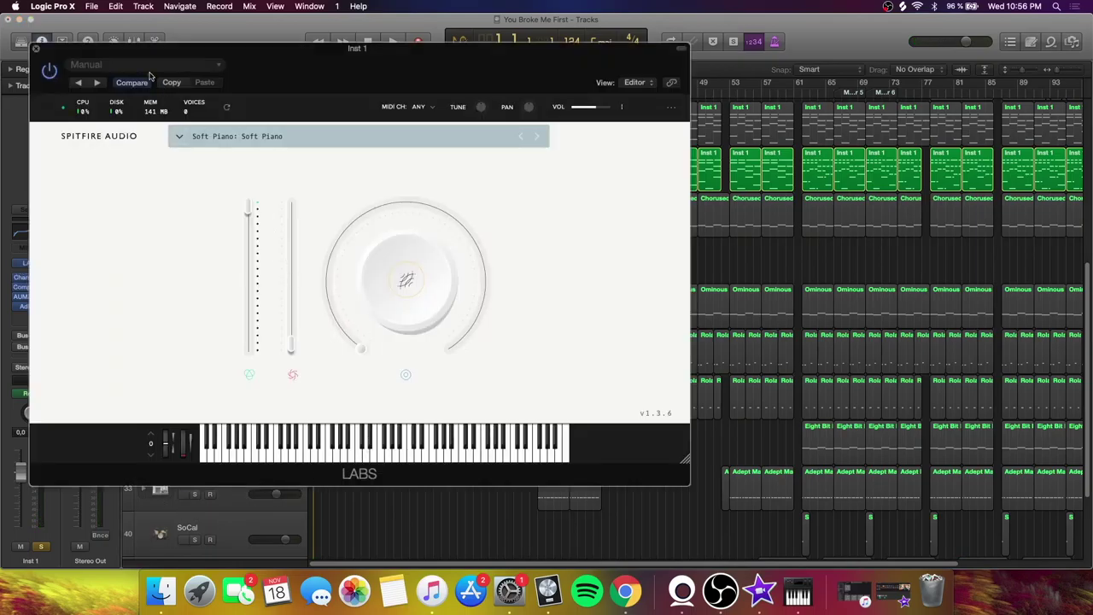
# Review the LABS Soft Piano instrument on Inst 1 and its preset browser, and close the instrument window
pyautogui.moveTo(345, 82); pyautogui.dragTo(452, 72)
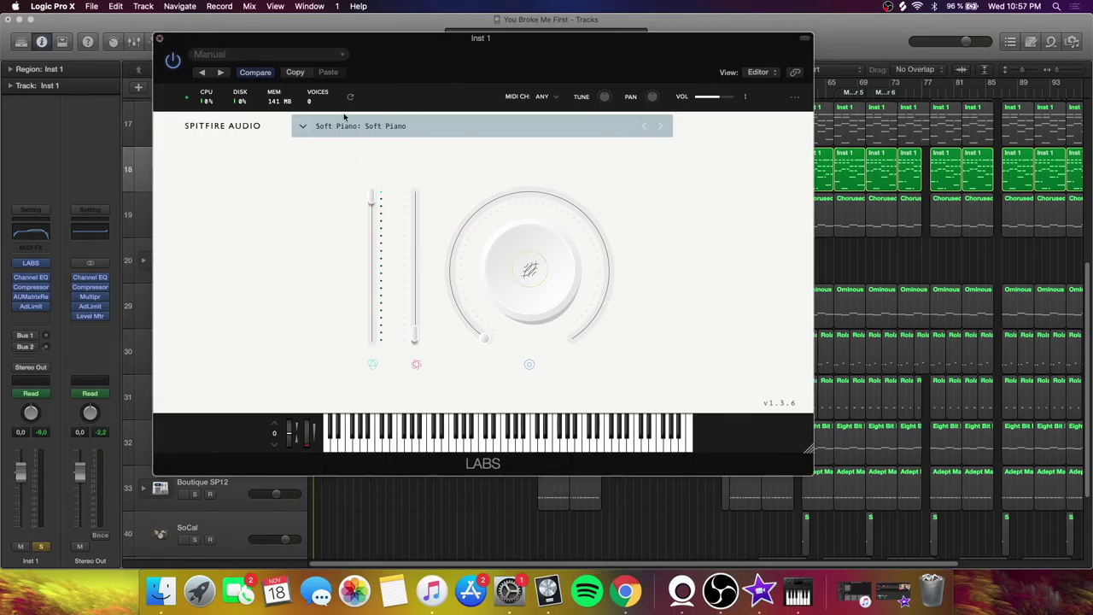
pyautogui.click(302, 126)
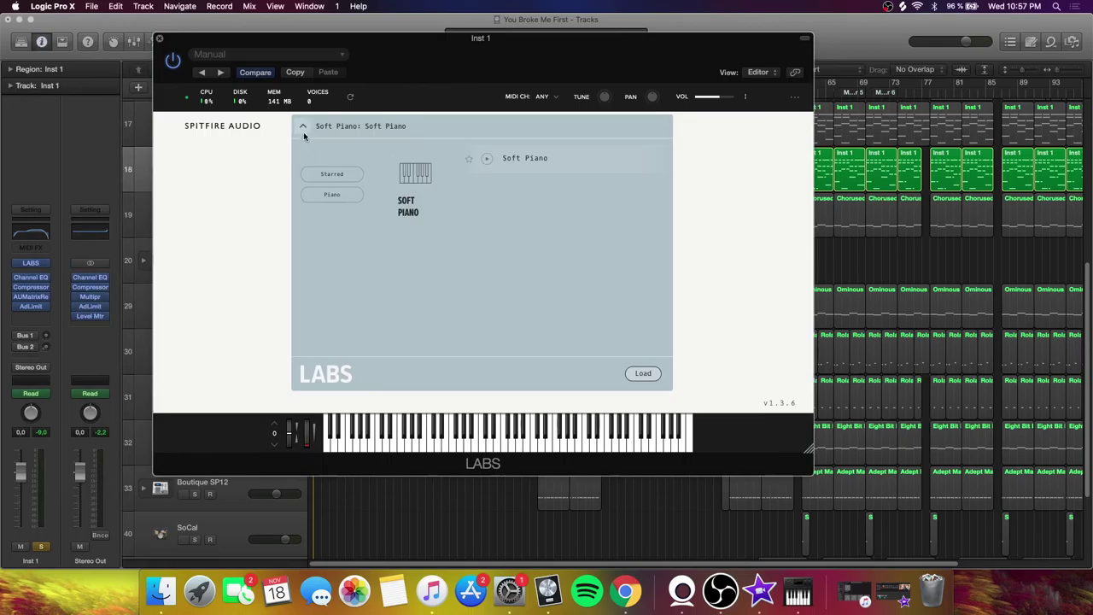
pyautogui.click(302, 126)
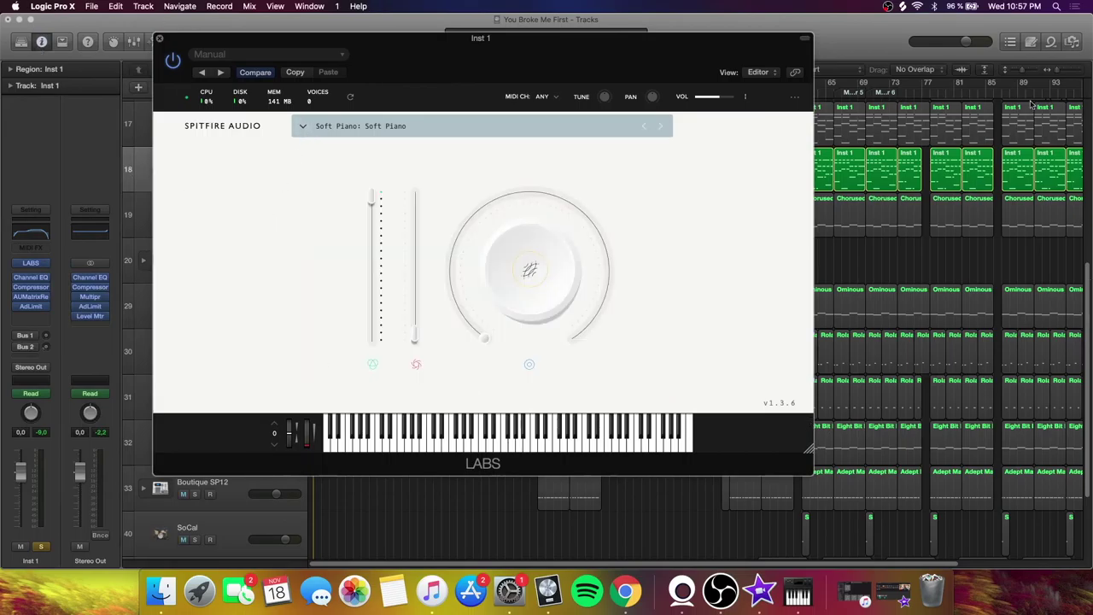
pyautogui.moveTo(480, 210)
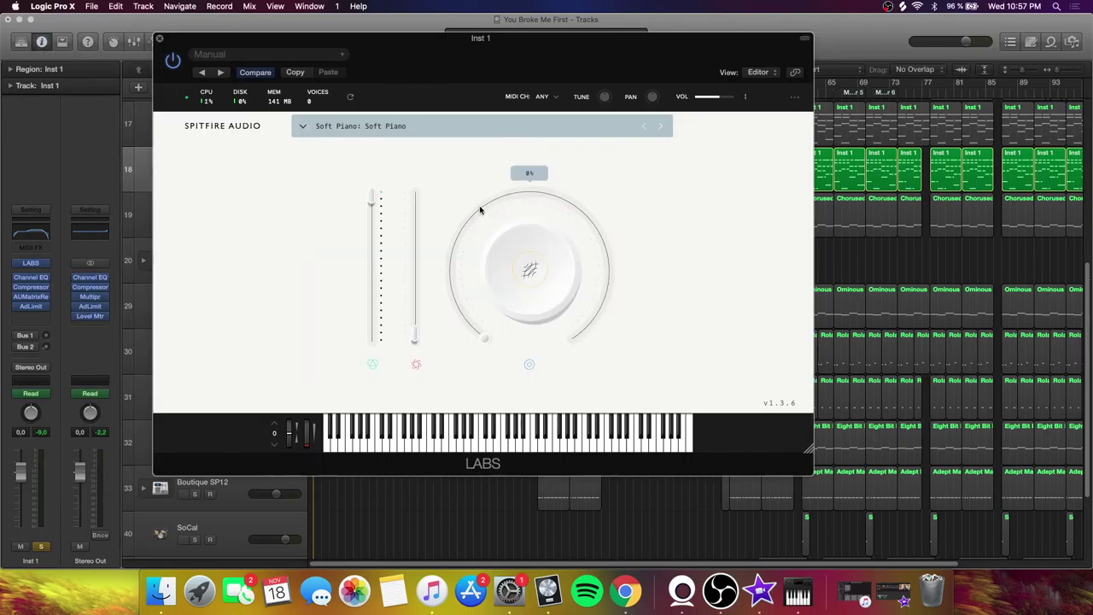
pyautogui.click(159, 37)
# Show all effect windows of the Inst 1 track and examine its Channel EQ and Compressor settings
pyautogui.moveTo(49, 266)
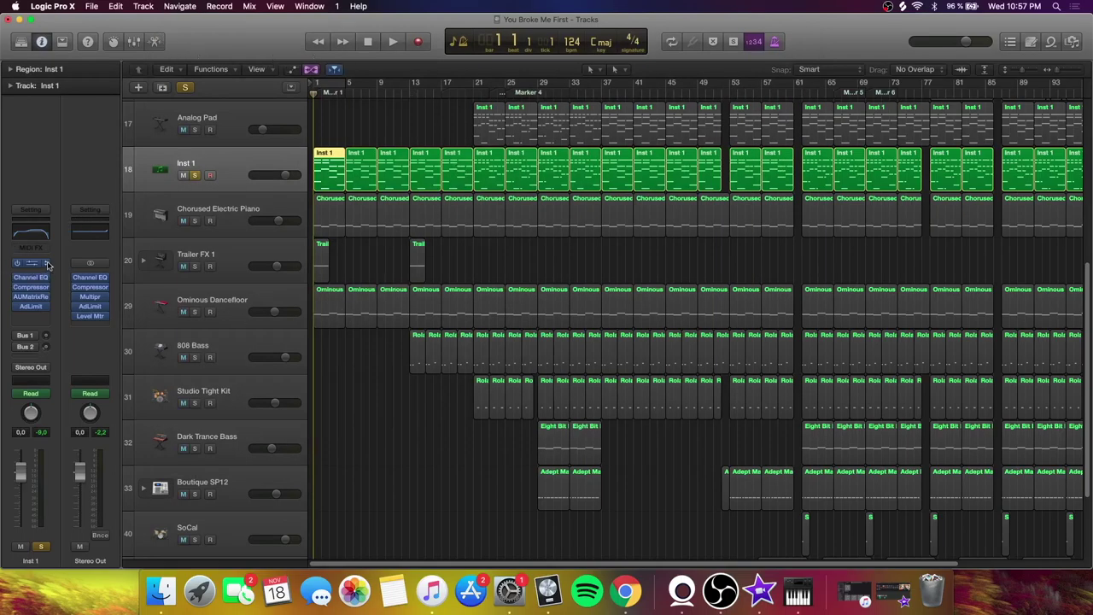
pyautogui.press('v')
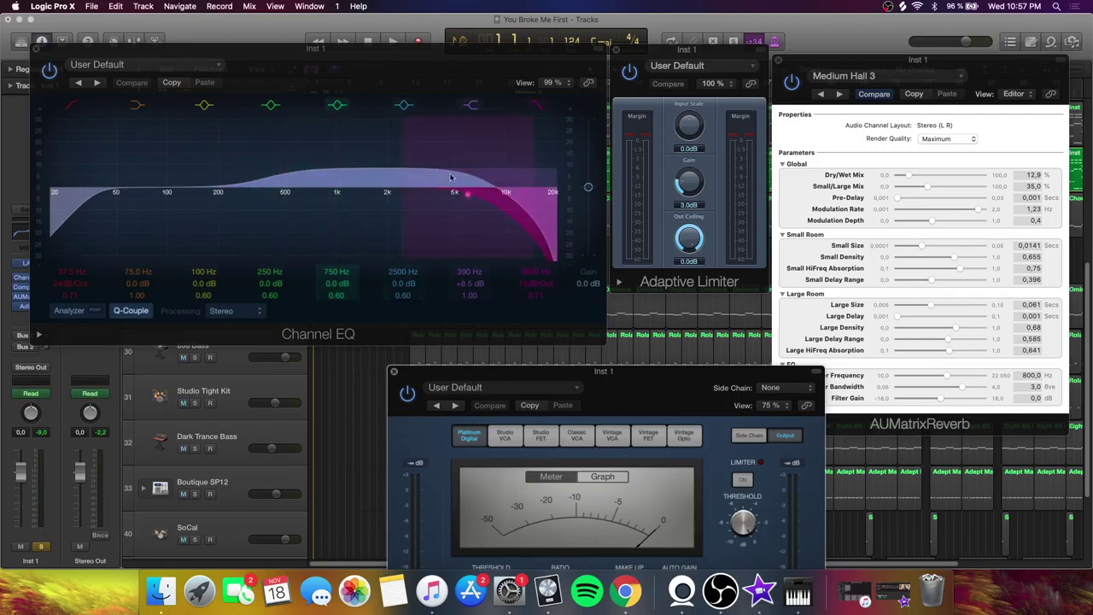
pyautogui.click(539, 108)
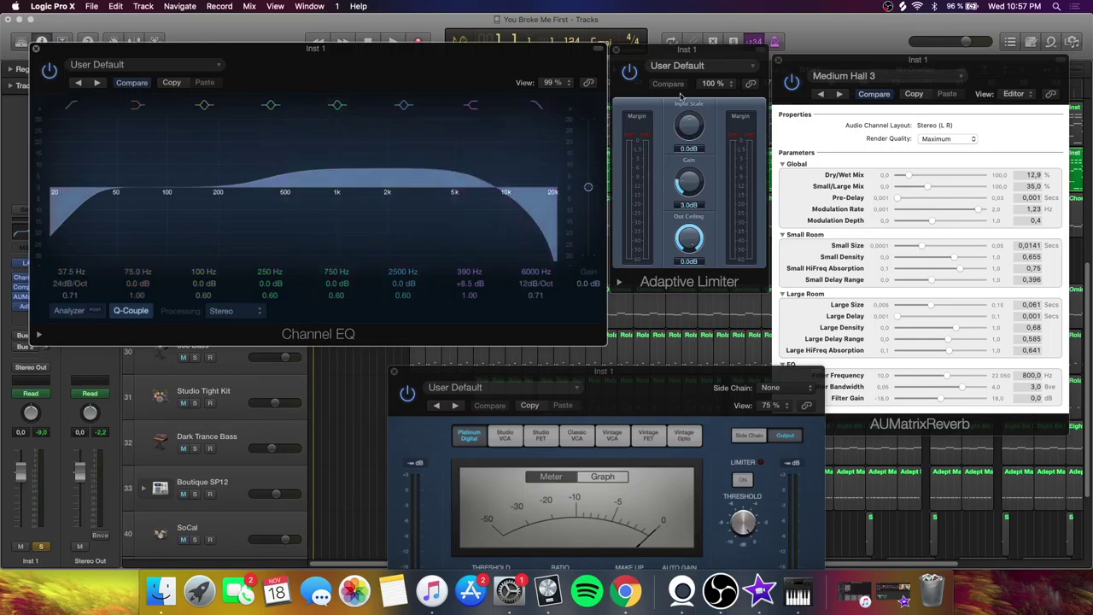
pyautogui.doubleClick(596, 393)
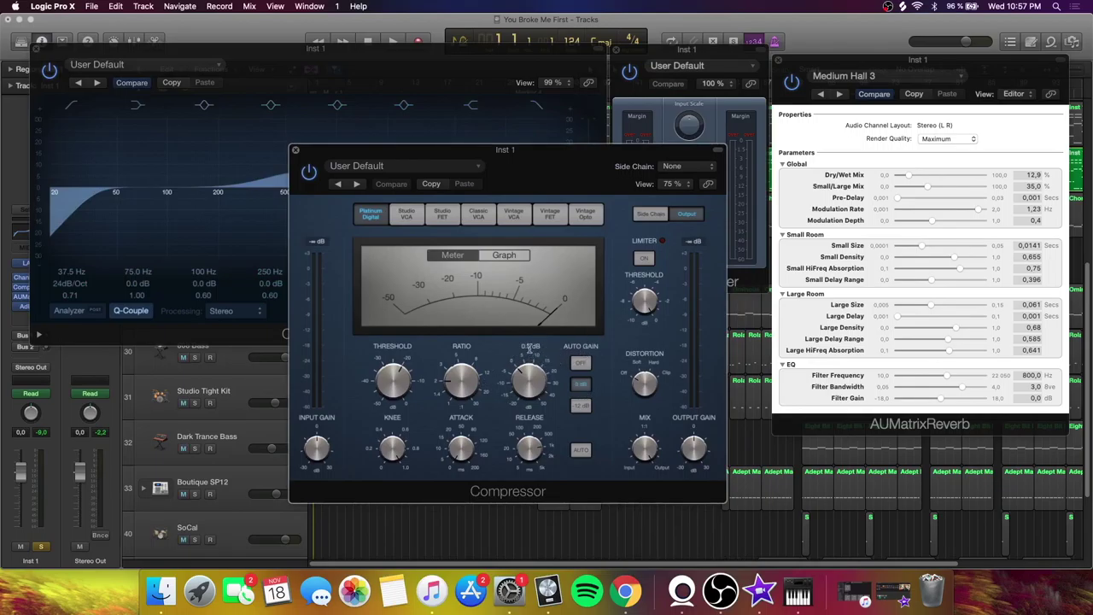
pyautogui.moveTo(529, 351); pyautogui.dragTo(524, 389)
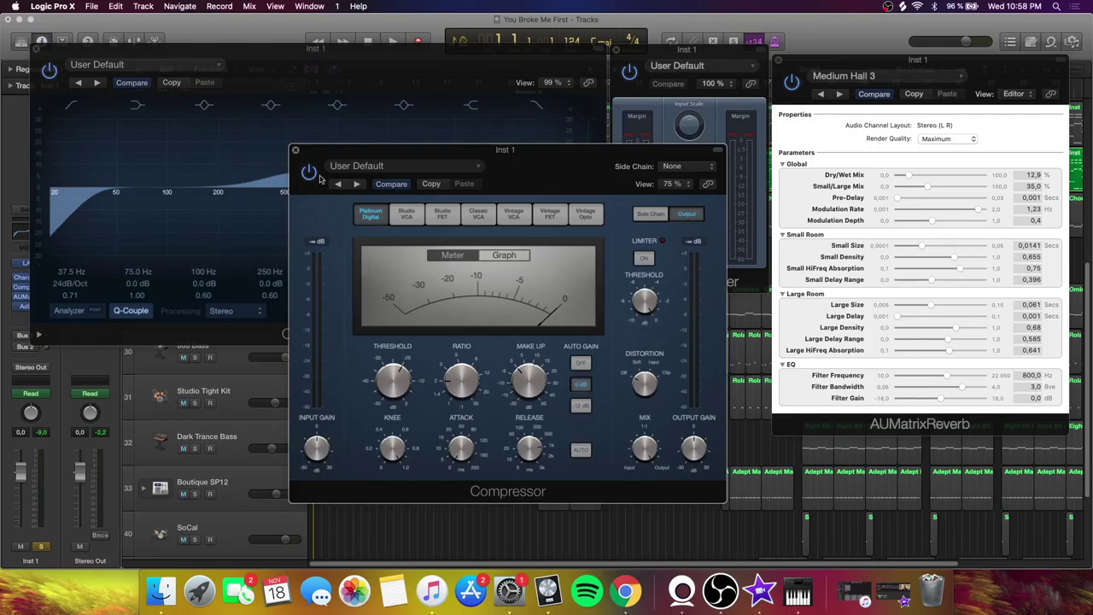
pyautogui.moveTo(298, 171); pyautogui.dragTo(169, 118)
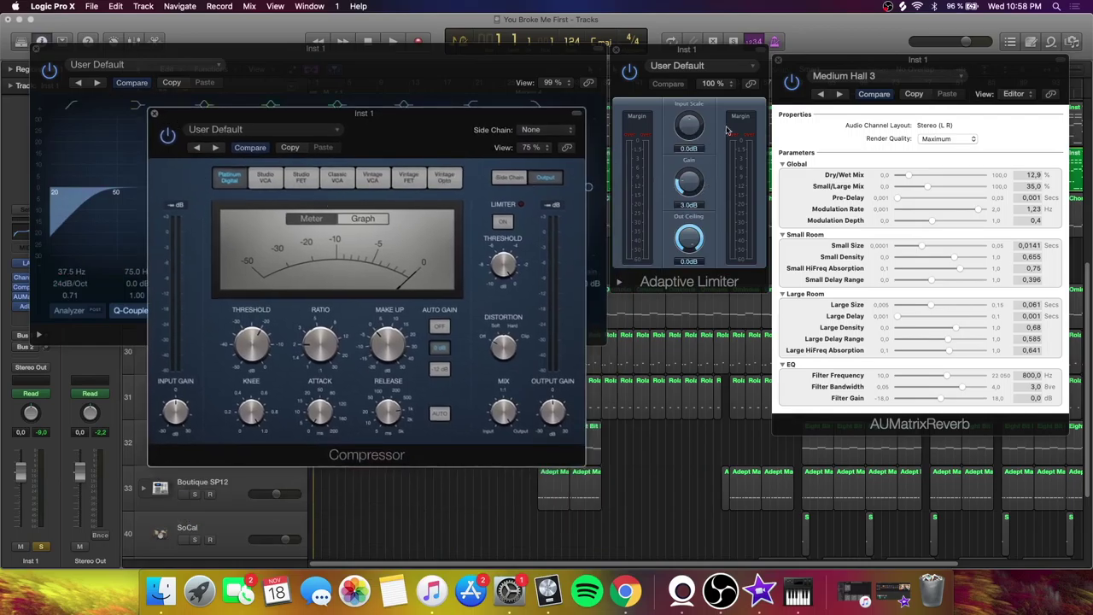
# Examine the AUMatrixReverb room sizes and the Adaptive Limiter on Inst 1, and close all effect windows
pyautogui.click(1032, 126)
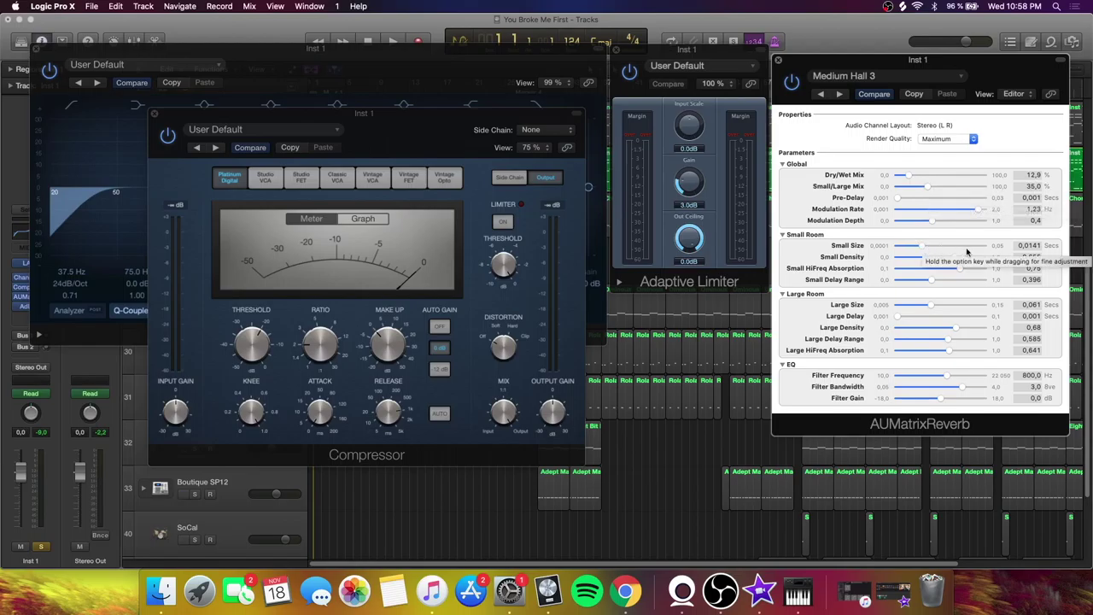
pyautogui.click(1034, 246)
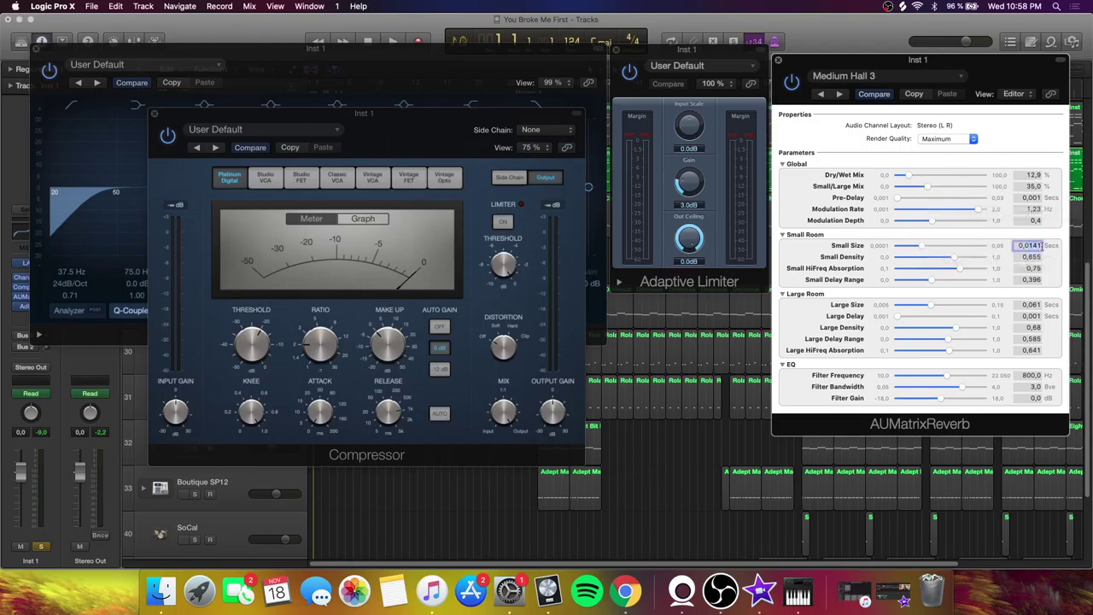
pyautogui.click(840, 312)
pyautogui.click(1030, 304)
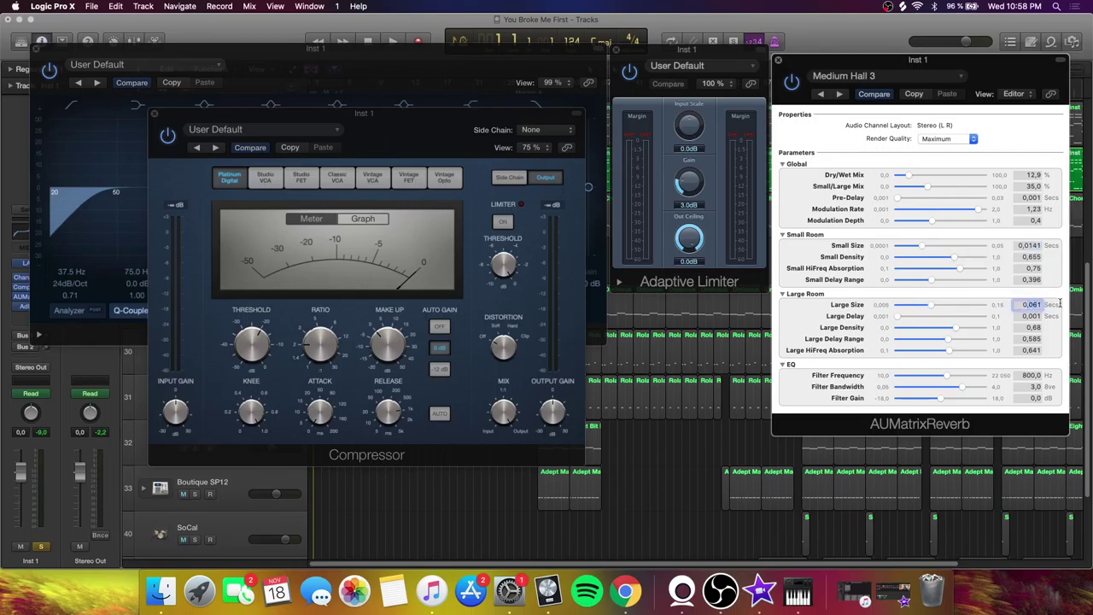
pyautogui.click(864, 199)
pyautogui.click(685, 52)
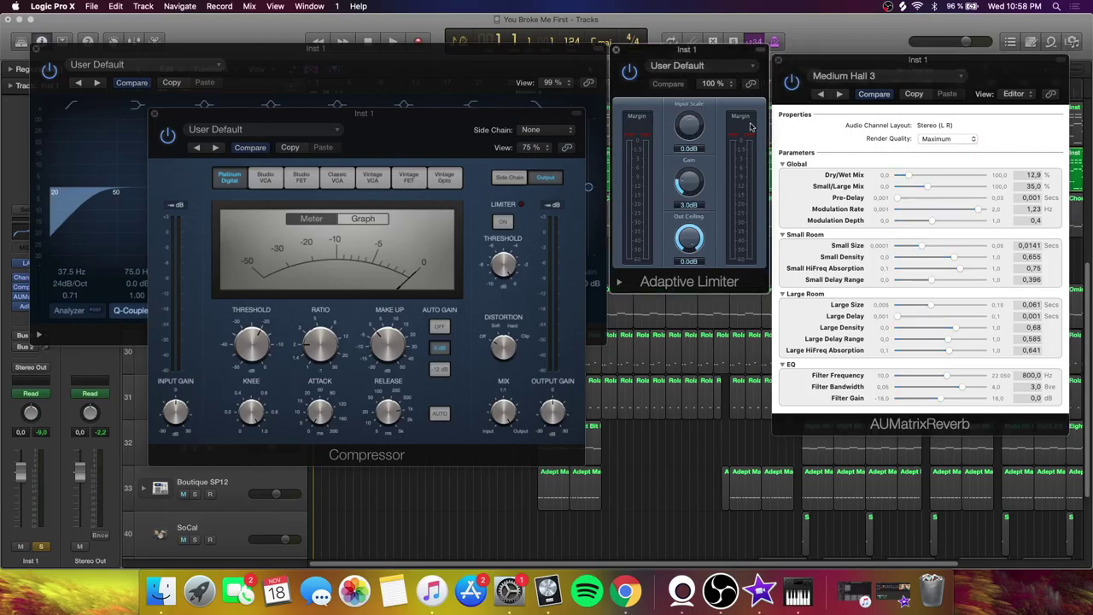
pyautogui.keyDown('alt'); pyautogui.click(777, 61); pyautogui.keyUp('alt')
# Solo the Chorused Electric Piano and Ominous Dancefloor tracks and turn off the solo on Inst 1
pyautogui.click(196, 220)
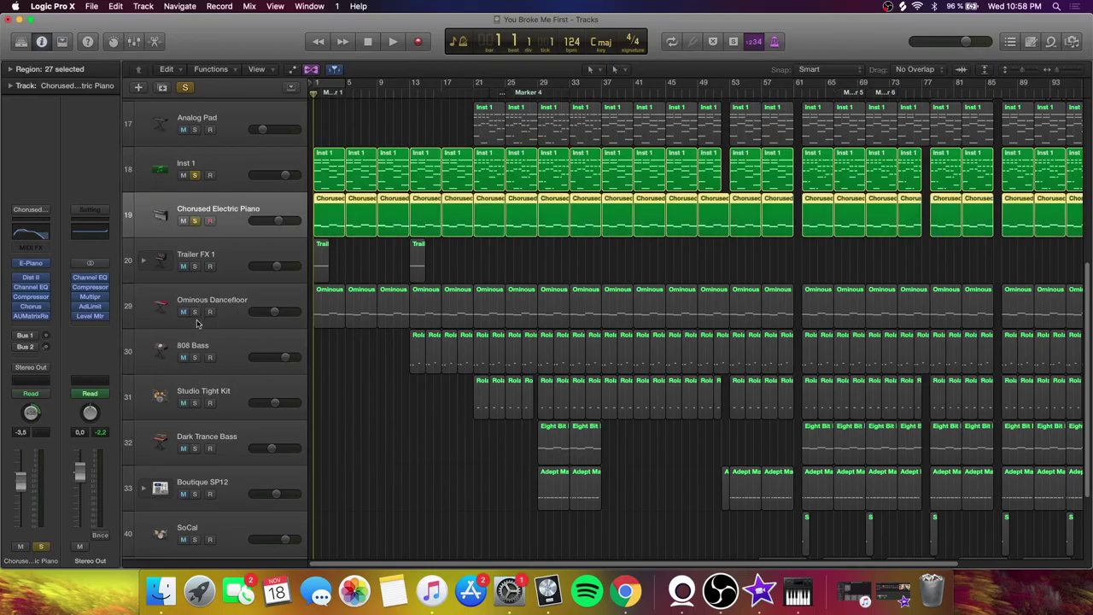
pyautogui.click(197, 313)
pyautogui.click(196, 175)
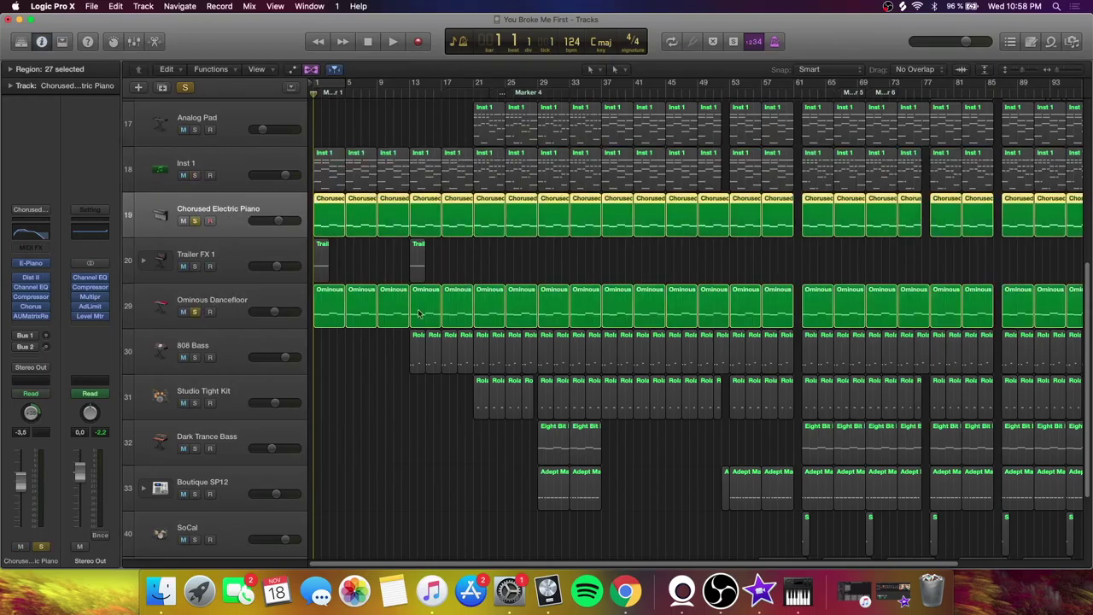
pyautogui.click(374, 380)
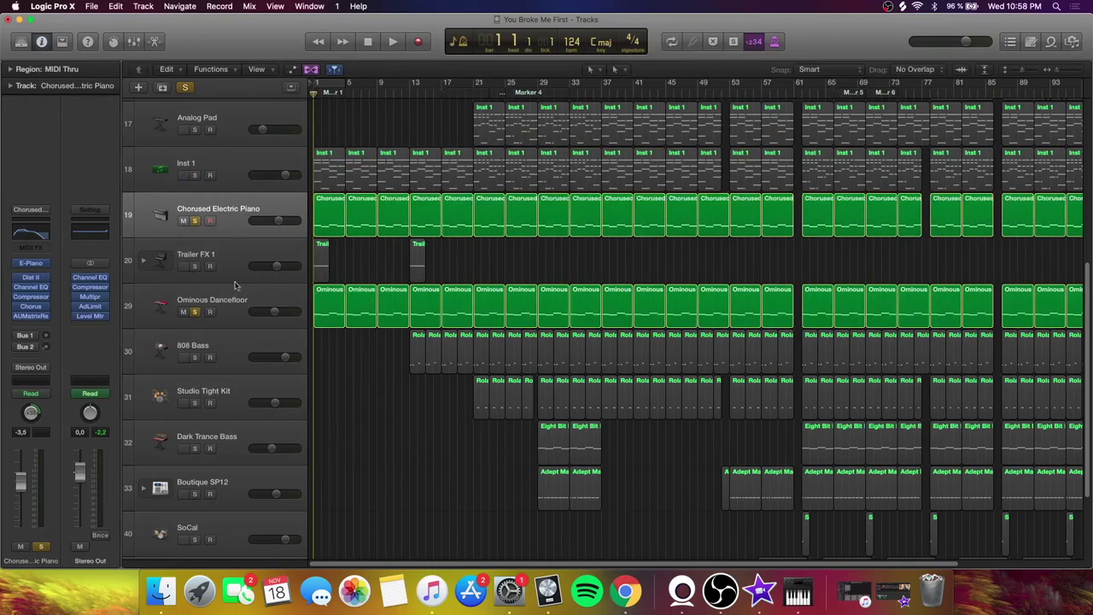
# Play the soloed tracks from the start and compare Ominous Dancefloor alone with Chorused Electric Piano alone
pyautogui.press('space')
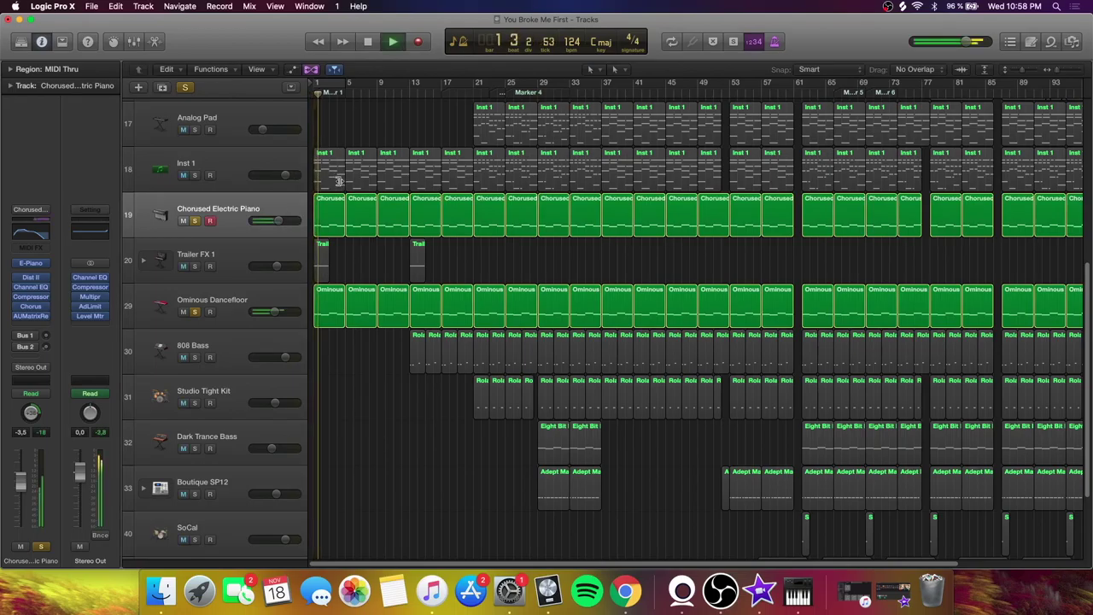
pyautogui.click(195, 221)
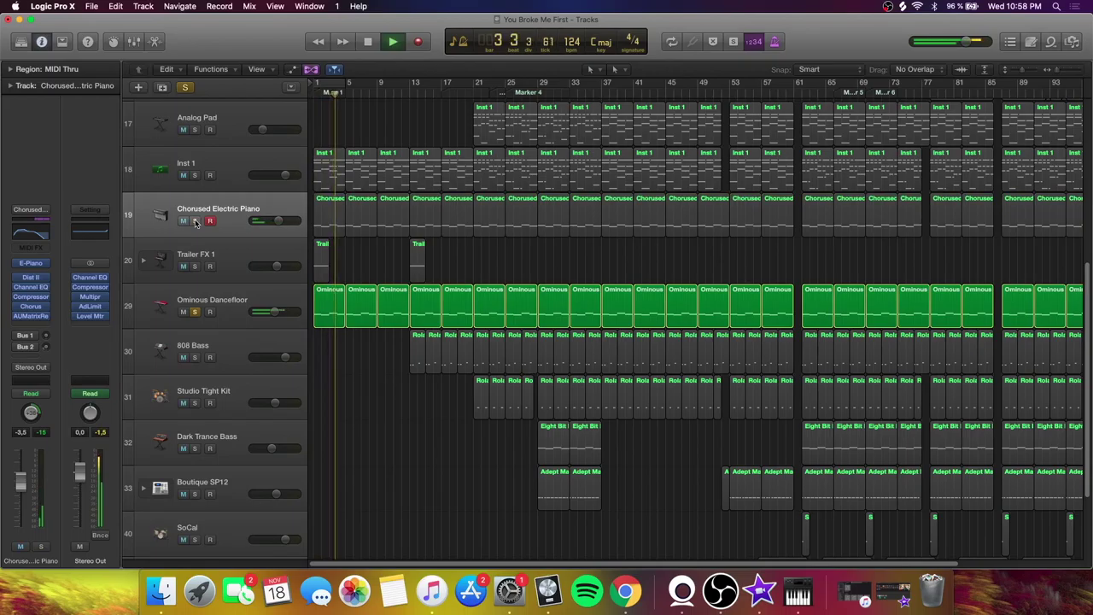
pyautogui.click(195, 221)
pyautogui.click(195, 311)
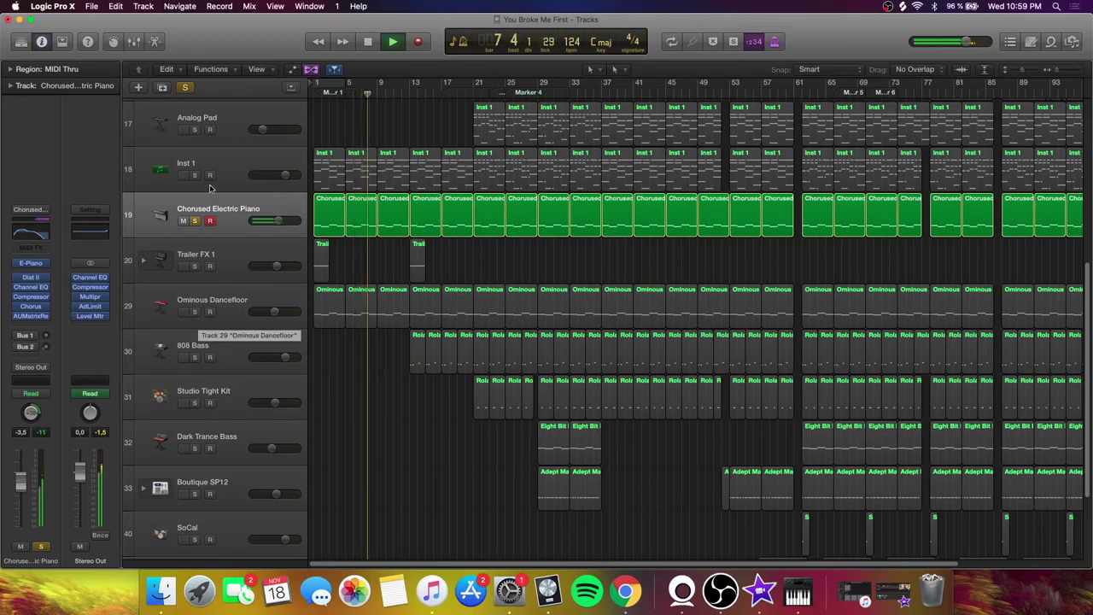
# Turn off the solo on Chorused Electric Piano and return the stopped playhead to bar 1
pyautogui.press('space')
pyautogui.click(196, 222)
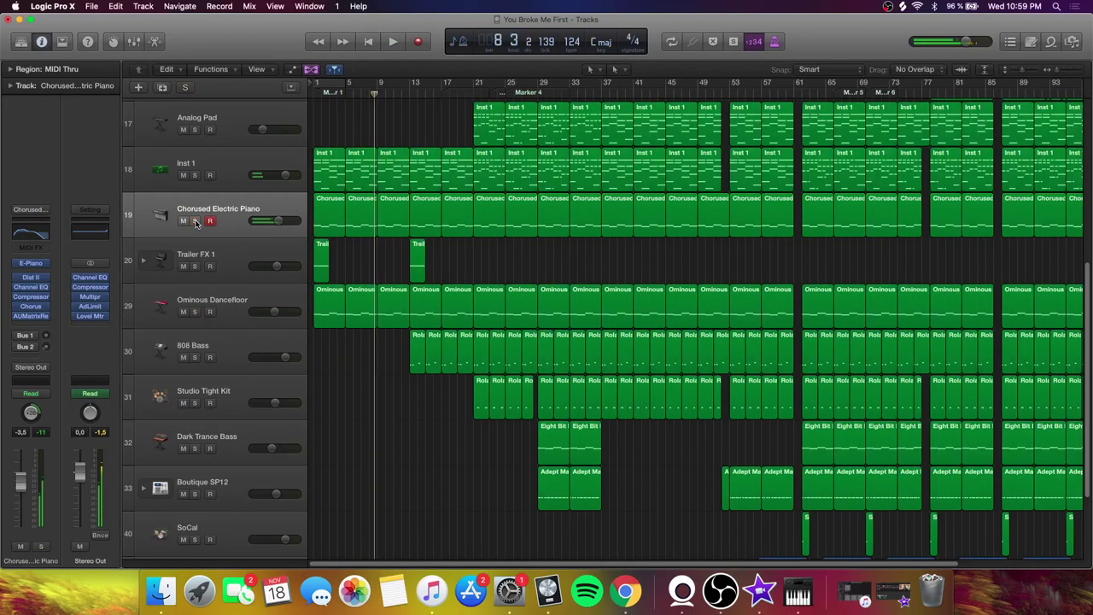
pyautogui.click(307, 92)
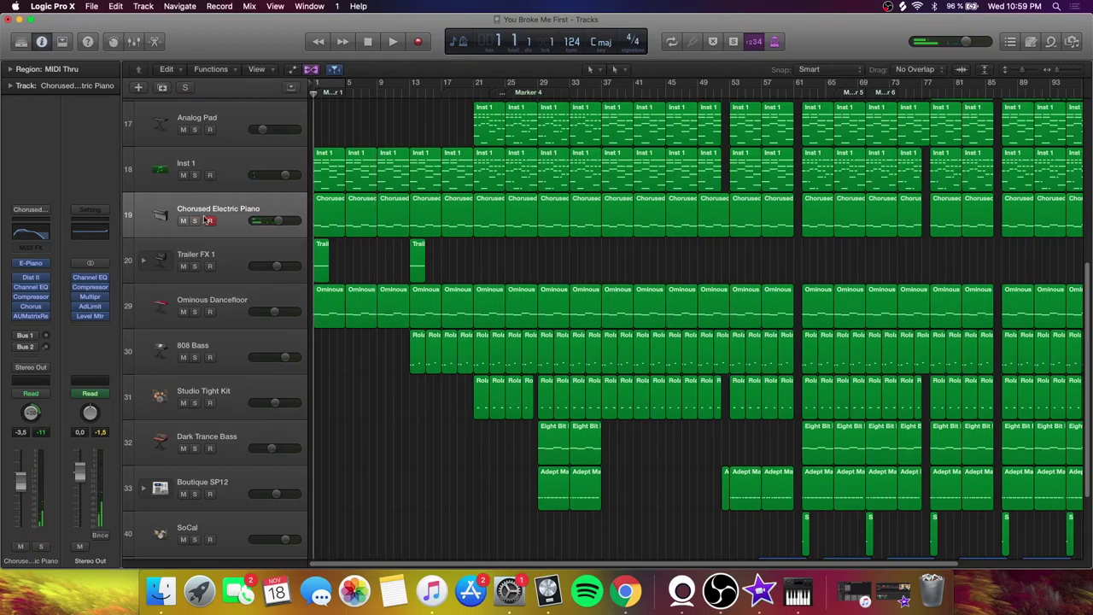
# Review the Distortion II and Channel EQ settings on the Chorused Electric Piano track
pyautogui.moveTo(32, 280)
pyautogui.click(32, 279)
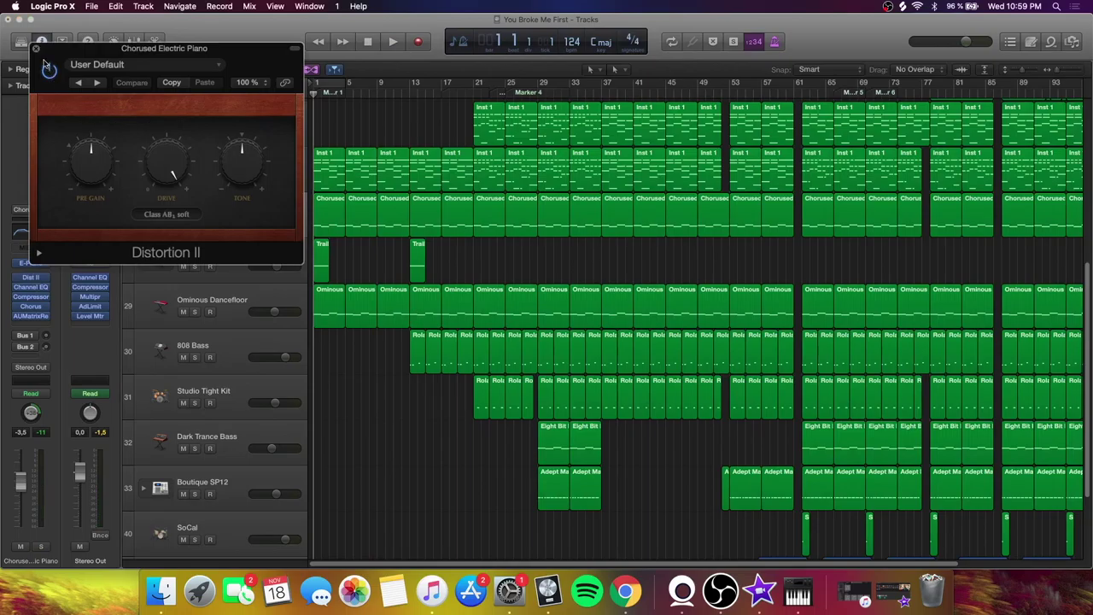
pyautogui.click(36, 44)
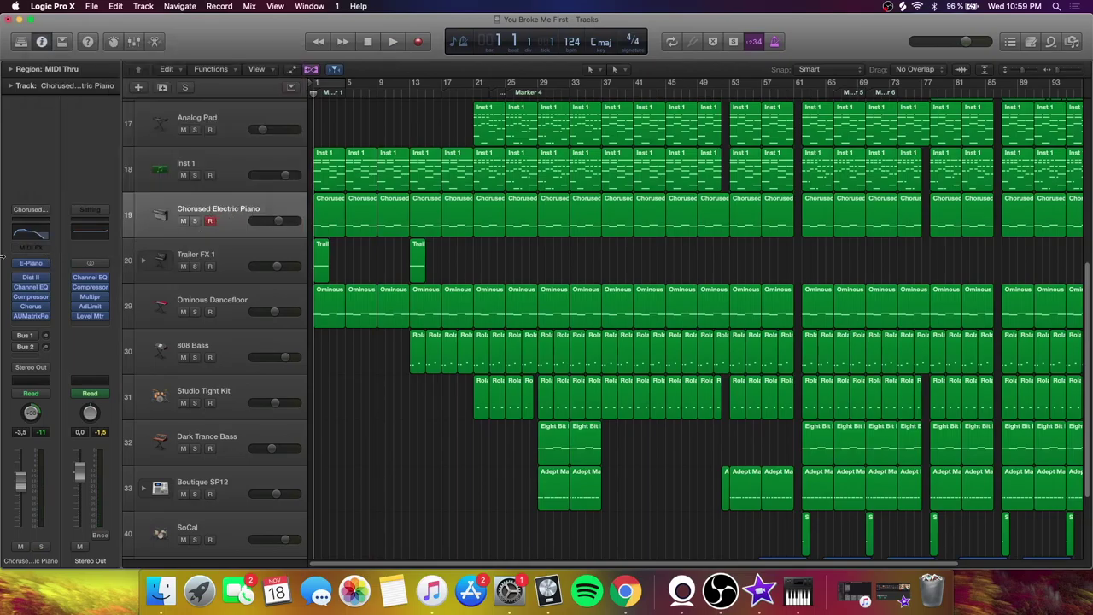
pyautogui.click(30, 287)
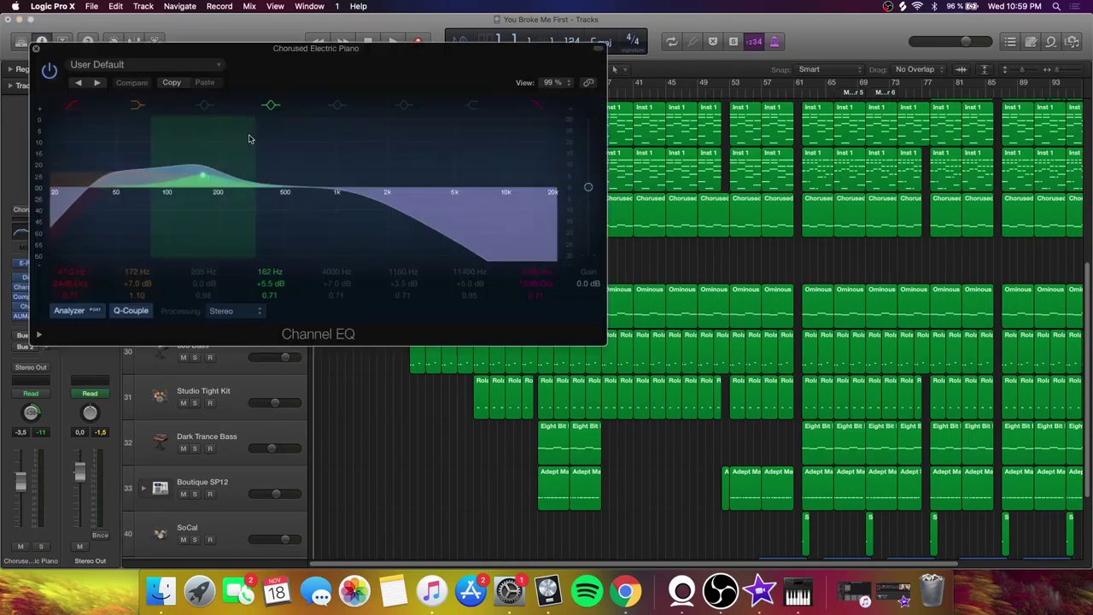
pyautogui.click(35, 50)
# Review the Compressor, Chorus and AUMatrixReverb settings on the Chorused Electric Piano track
pyautogui.click(34, 298)
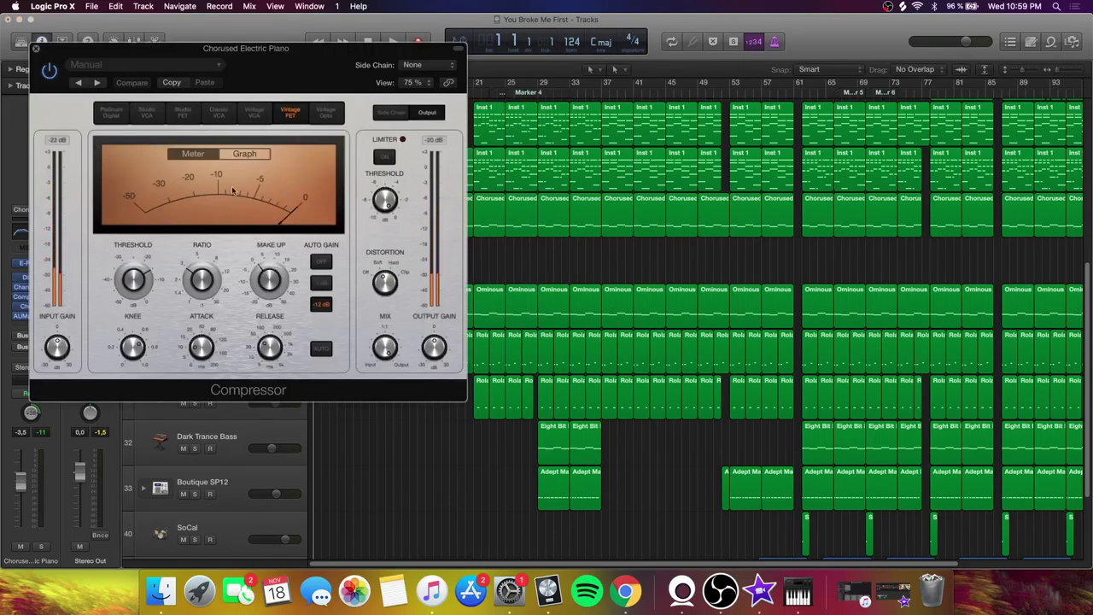
pyautogui.click(35, 48)
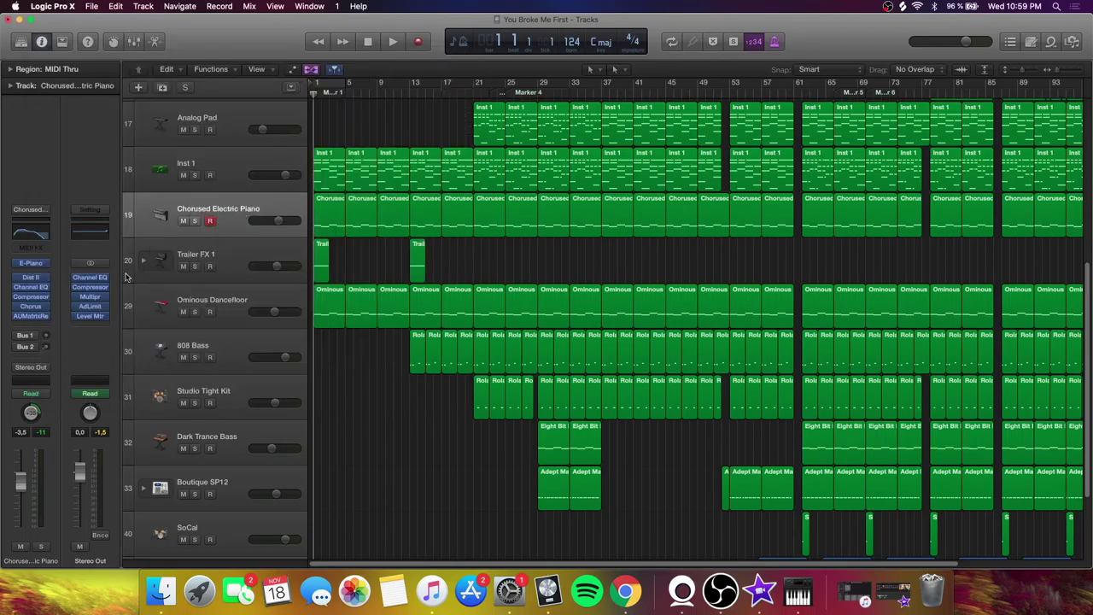
pyautogui.click(32, 309)
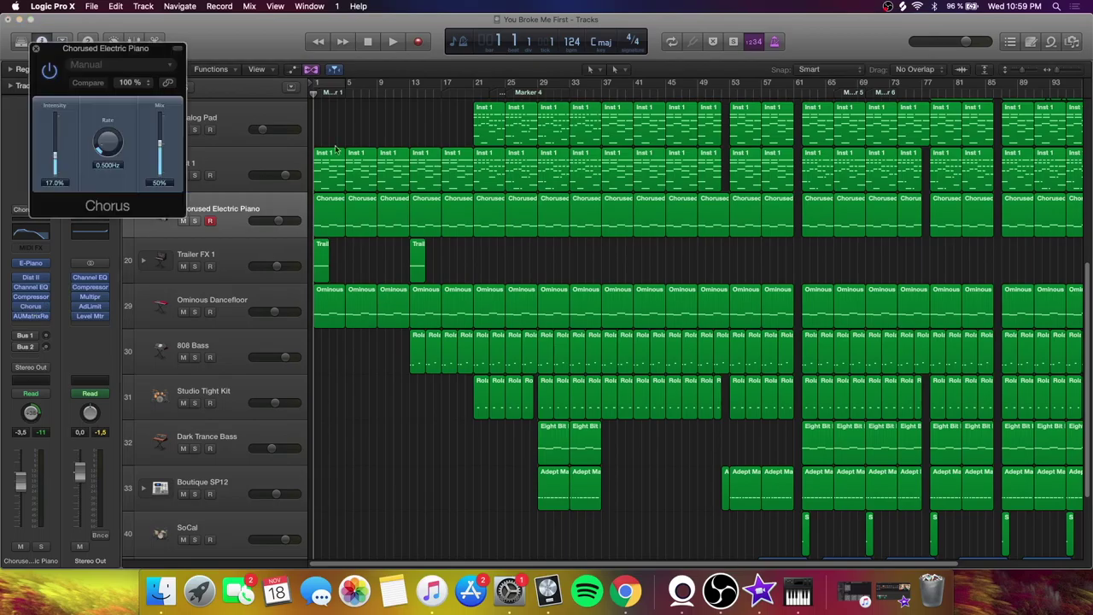
pyautogui.click(35, 49)
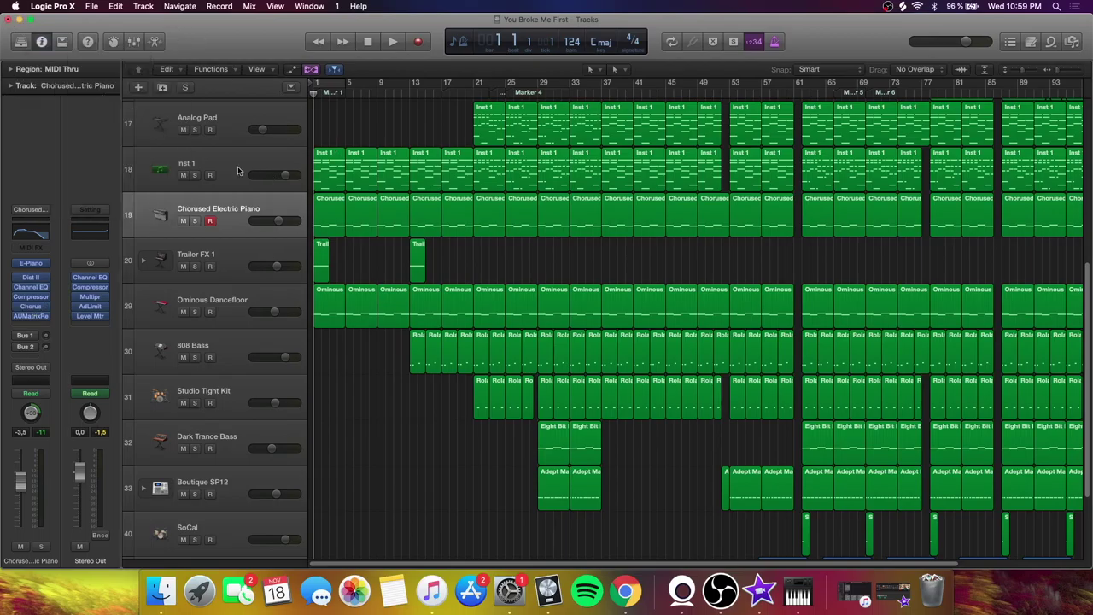
pyautogui.click(33, 316)
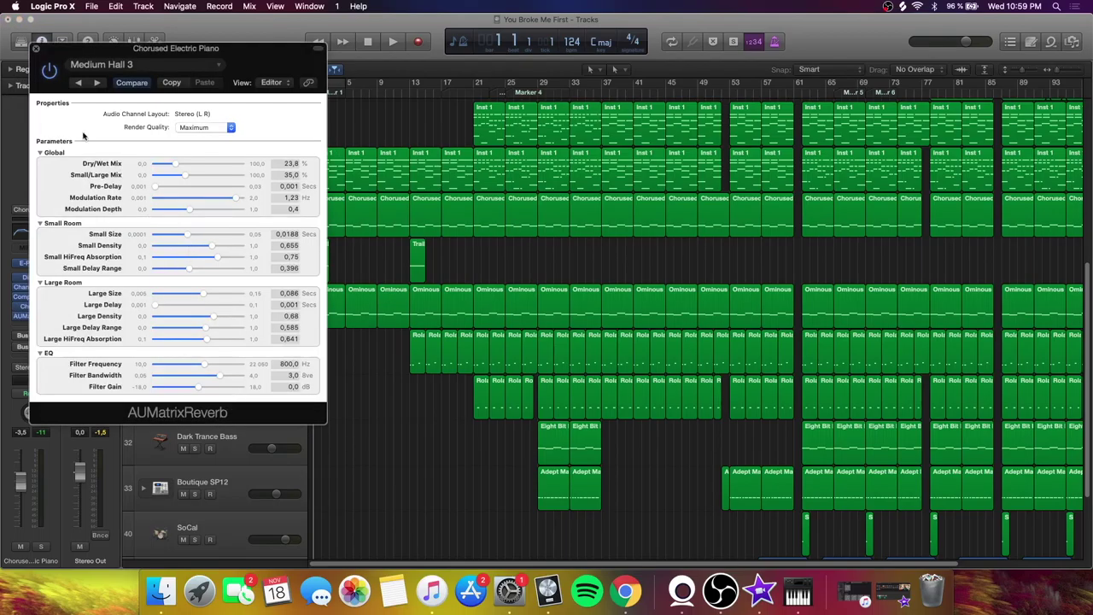
pyautogui.click(36, 48)
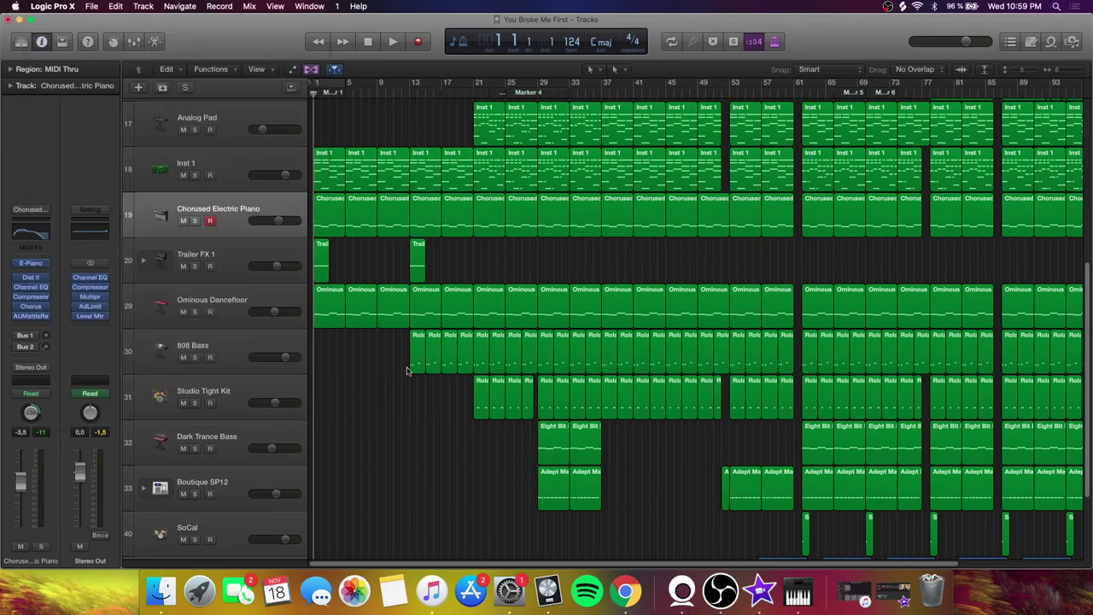
# Review the Low Pass Filter and Channel EQ settings on the Ominous Dancefloor track
pyautogui.click(241, 302)
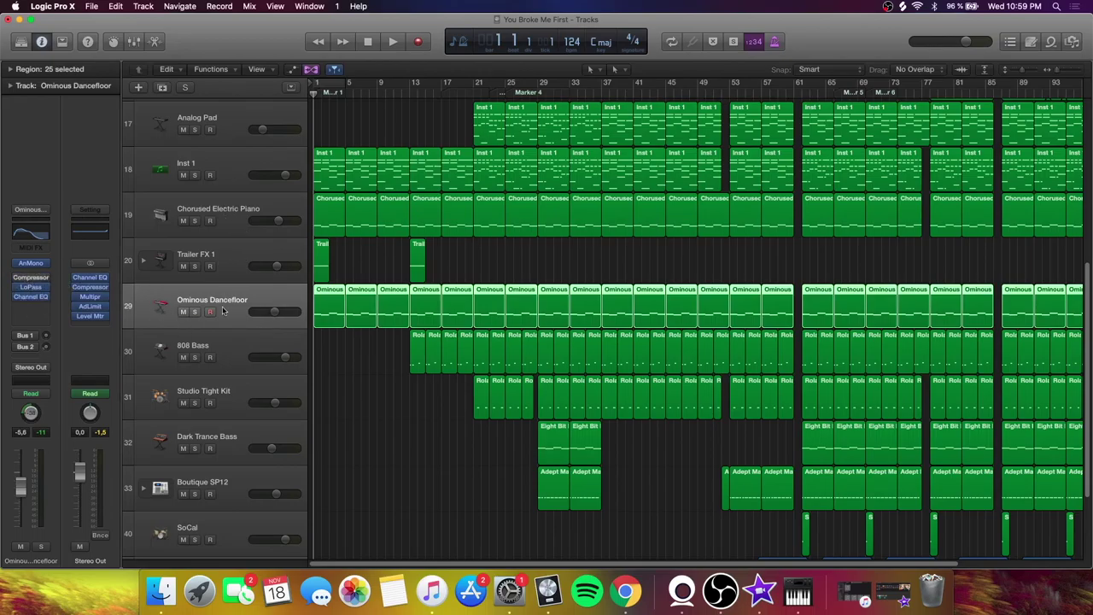
pyautogui.click(30, 288)
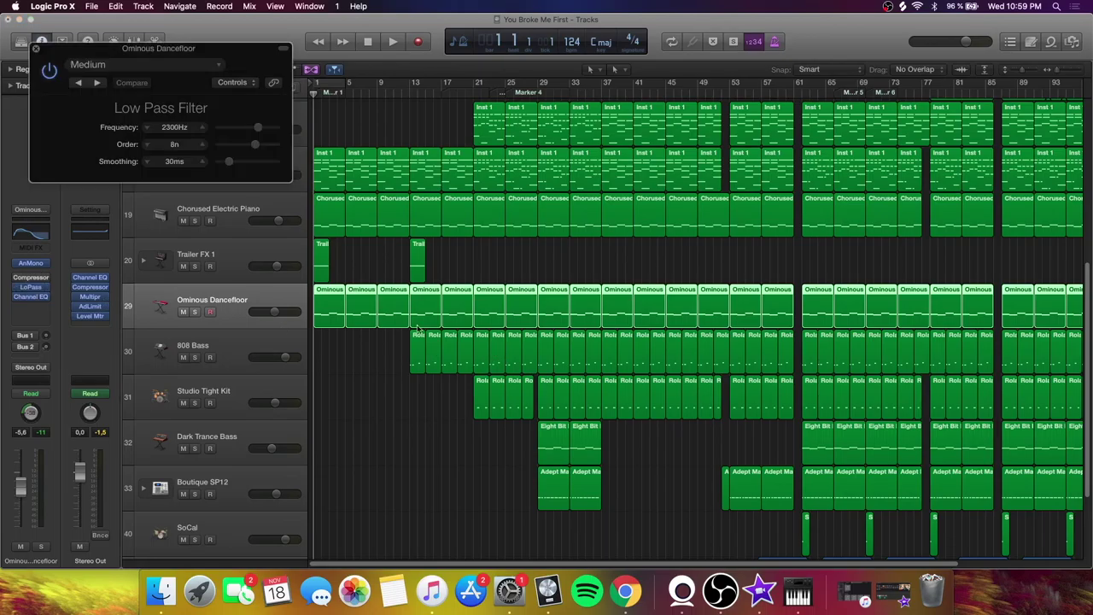
pyautogui.click(36, 48)
pyautogui.click(112, 318)
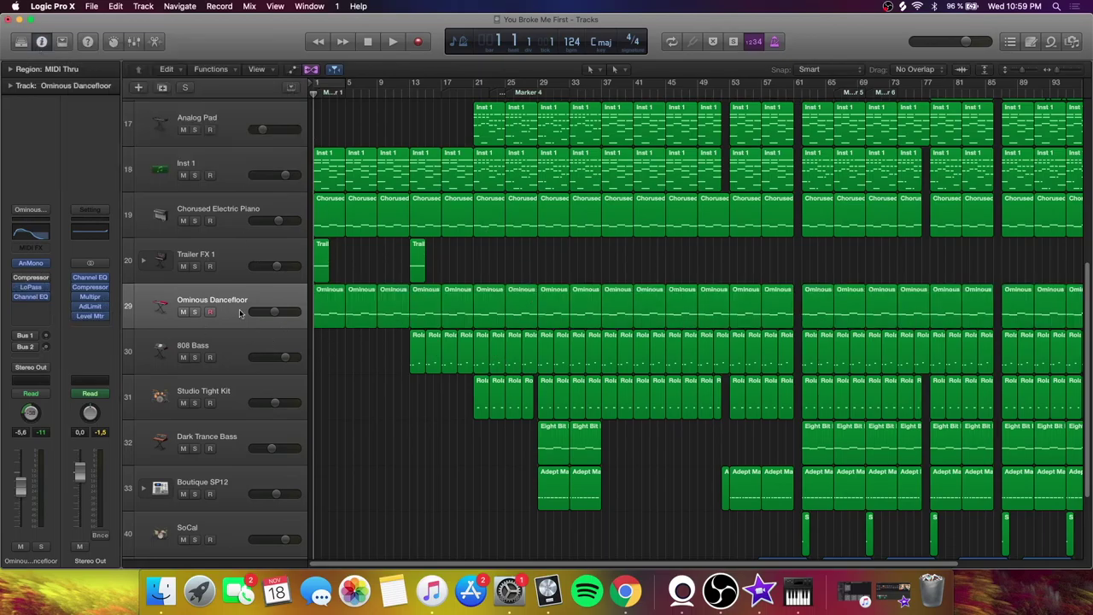
pyautogui.click(30, 296)
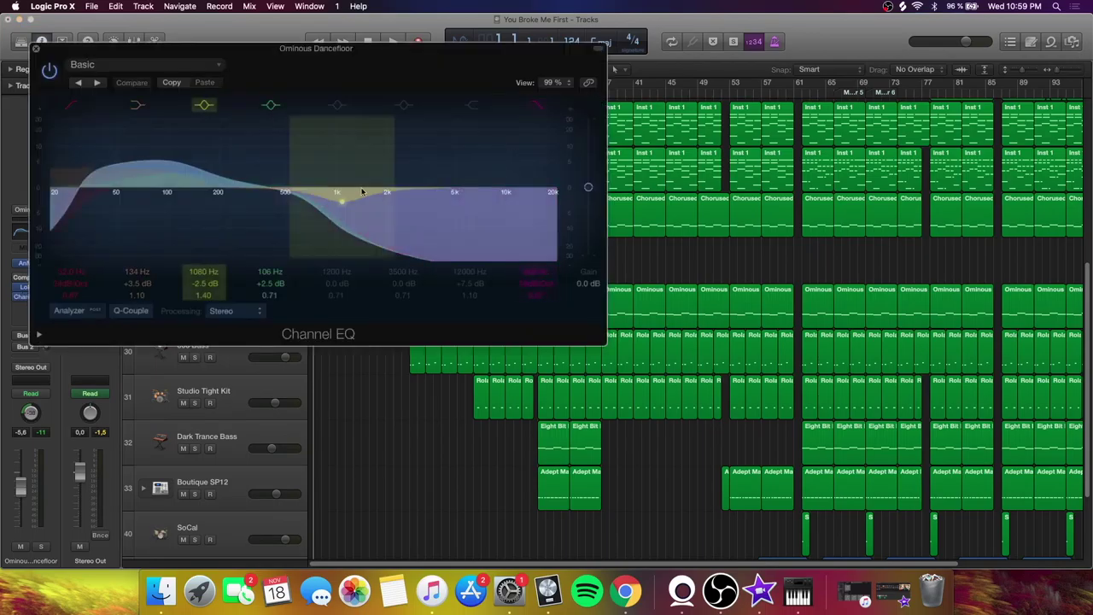
pyautogui.click(36, 53)
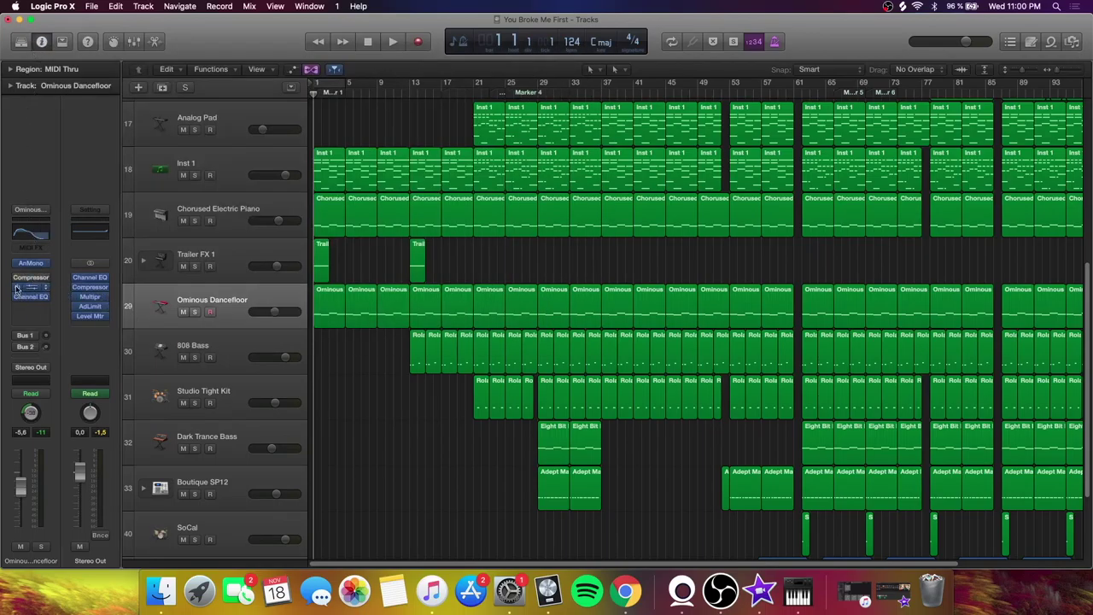
# Play Ominous Dancefloor soloed for a moment, and turn off its solo and return the stopped playhead to bar 1
pyautogui.click(194, 312)
pyautogui.press('space')
pyautogui.press('space')
pyautogui.click(195, 312)
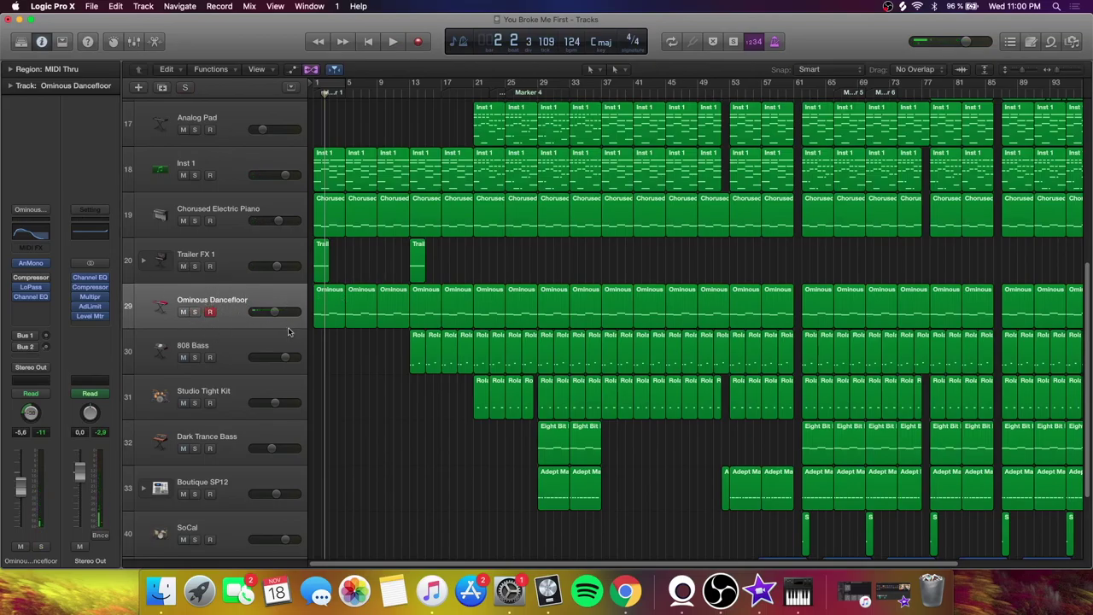
pyautogui.press('Return')
# Play the Trailer FX 1 track soloed from bar 1, and turn off its solo and stop playback
pyautogui.click(184, 260)
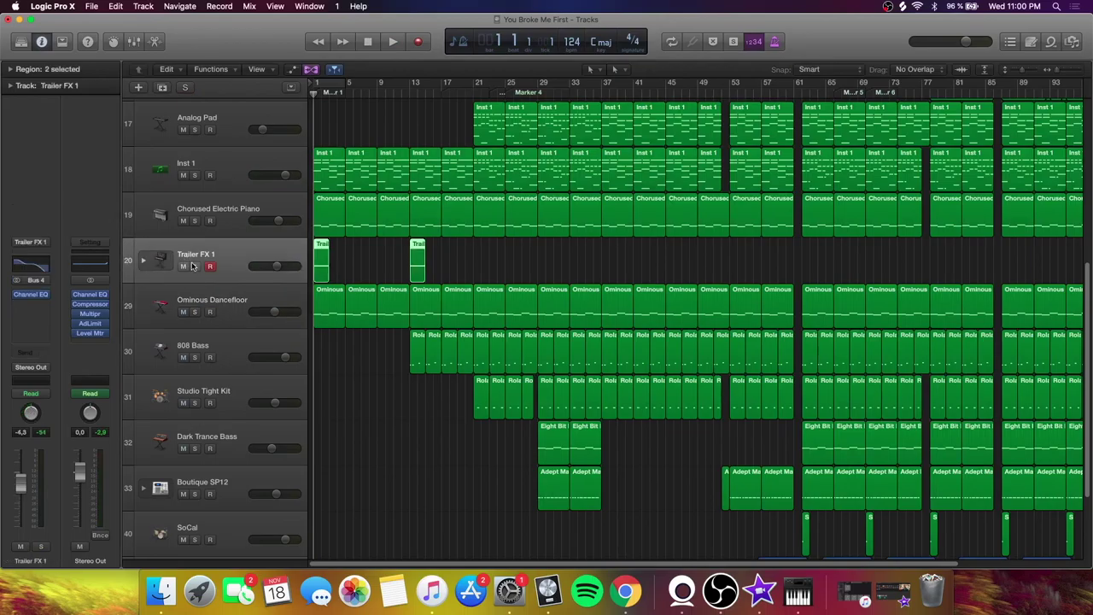
pyautogui.press('s')
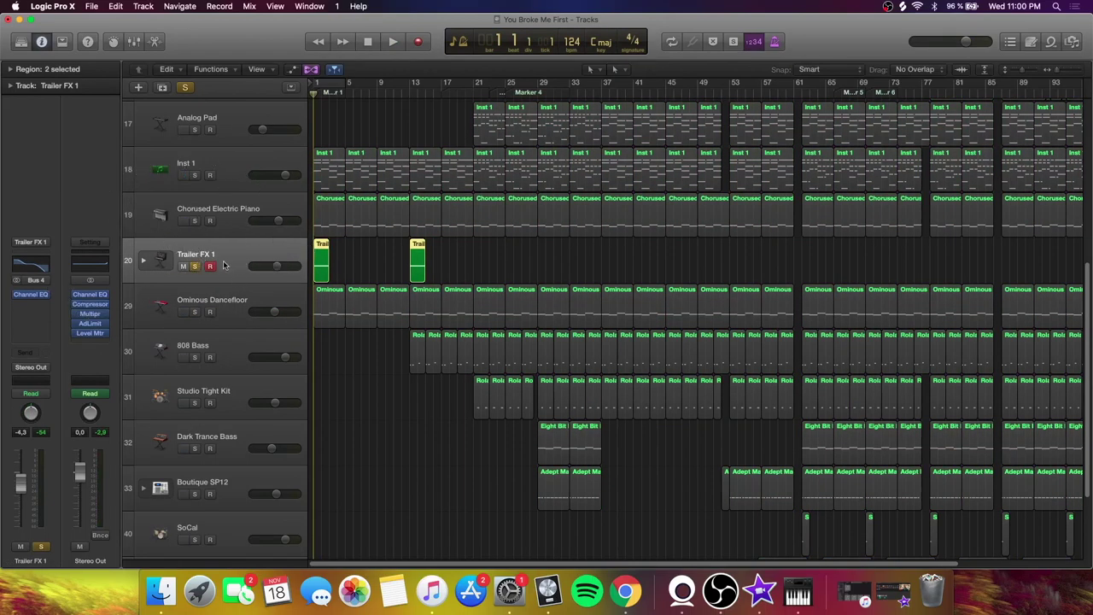
pyautogui.press('space')
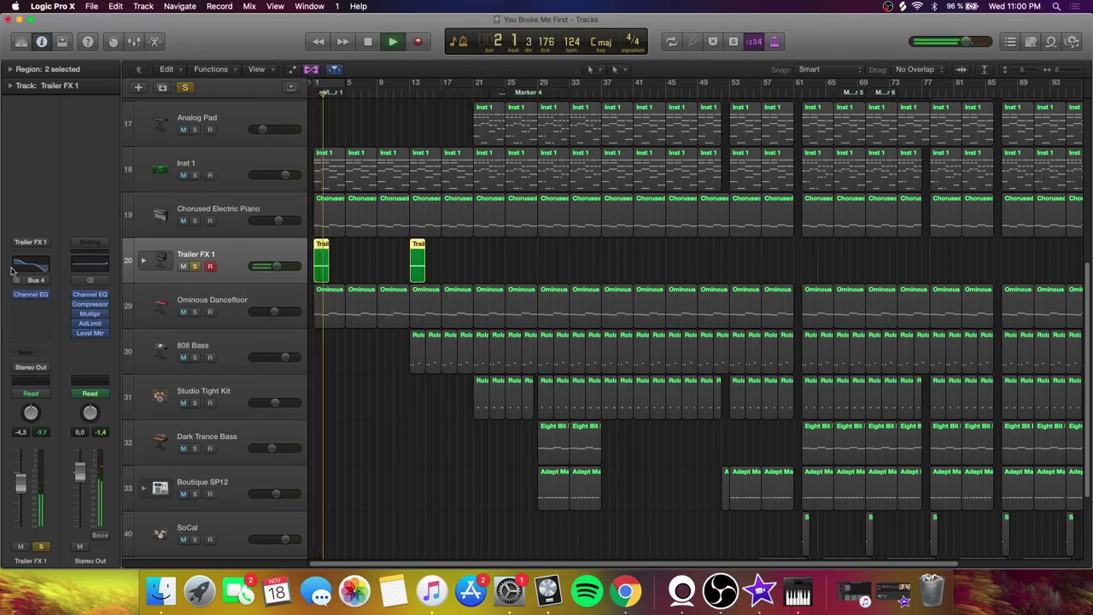
pyautogui.click(195, 265)
pyautogui.press('space')
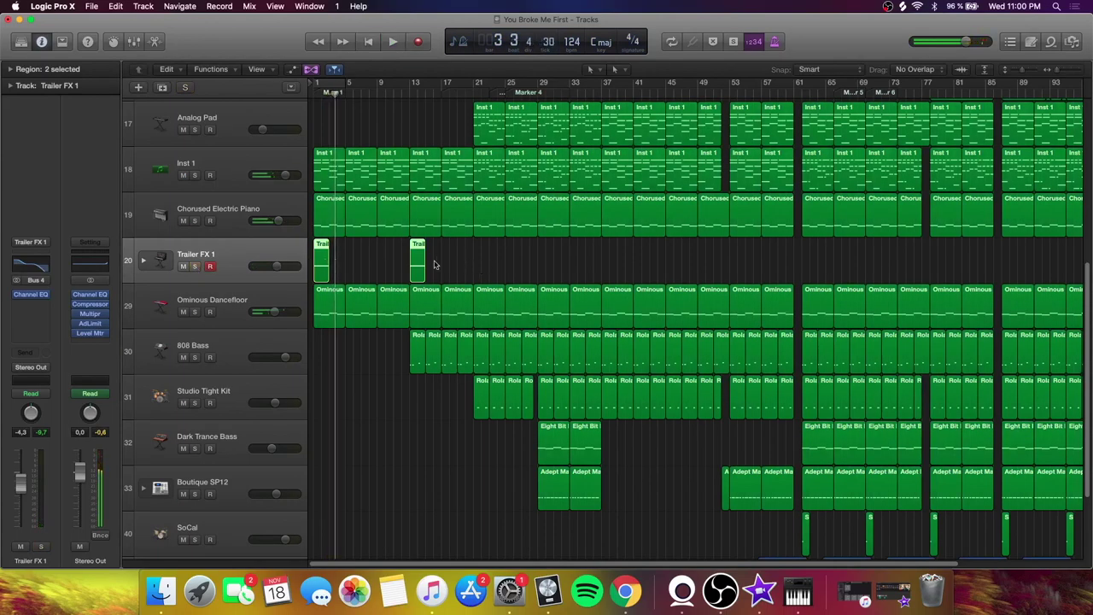
# Solo the Blue Carpet track and play it from bar 1
pyautogui.scroll(3, 368, 256)
pyautogui.scroll(4, 368, 191)
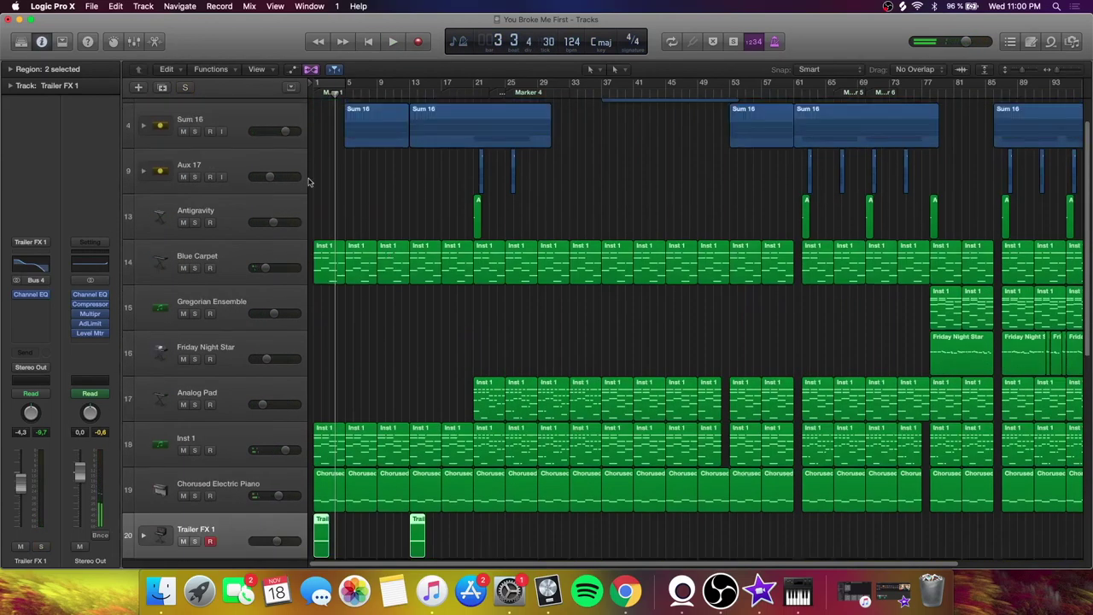
pyautogui.scroll(-2, 398, 460)
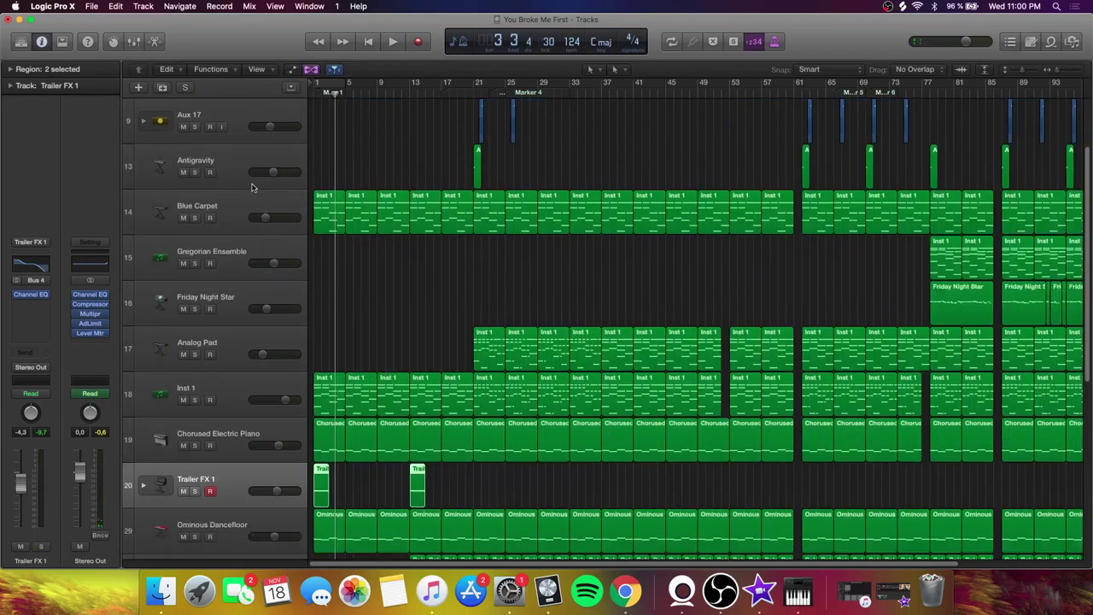
pyautogui.click(239, 207)
pyautogui.click(195, 218)
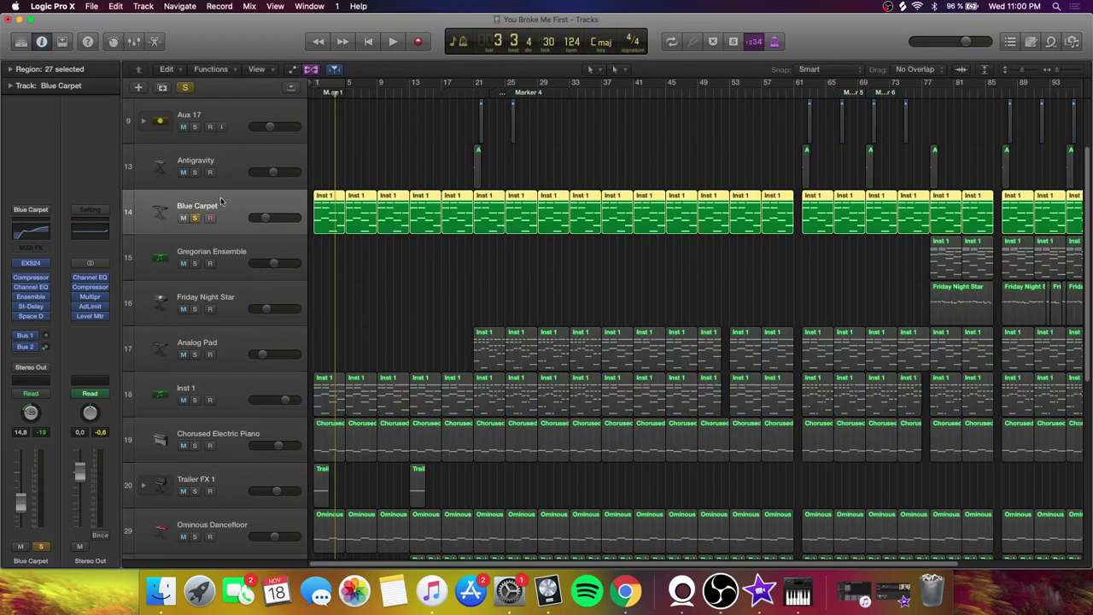
pyautogui.press('Return')
pyautogui.press('space')
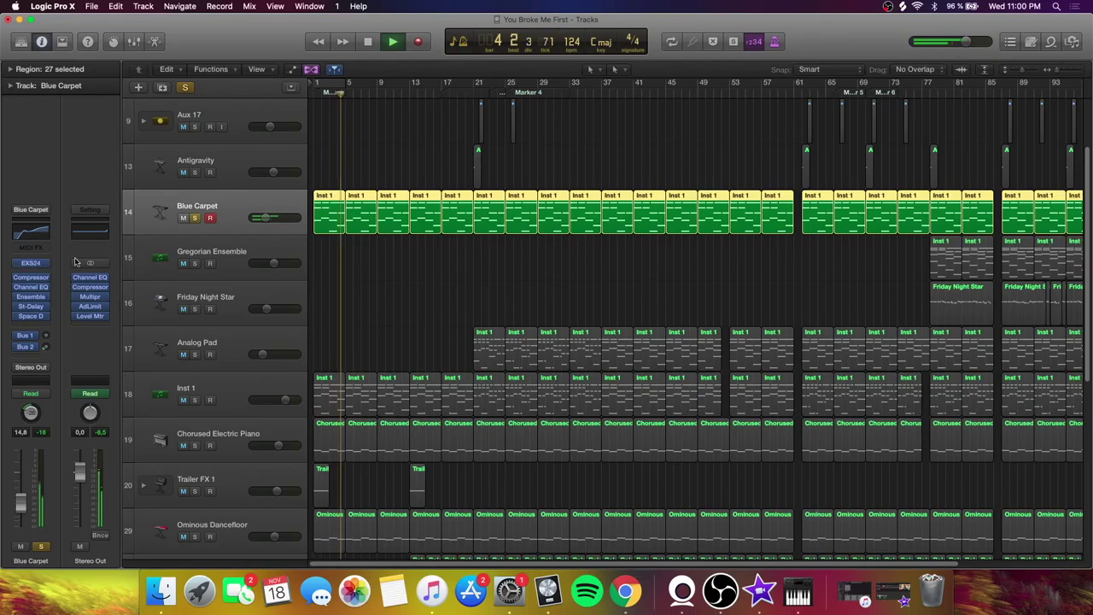
# Review the Channel EQ, Compressor, Ensemble and Space D settings on Blue Carpet during playback, and end its solo playback
pyautogui.click(43, 237)
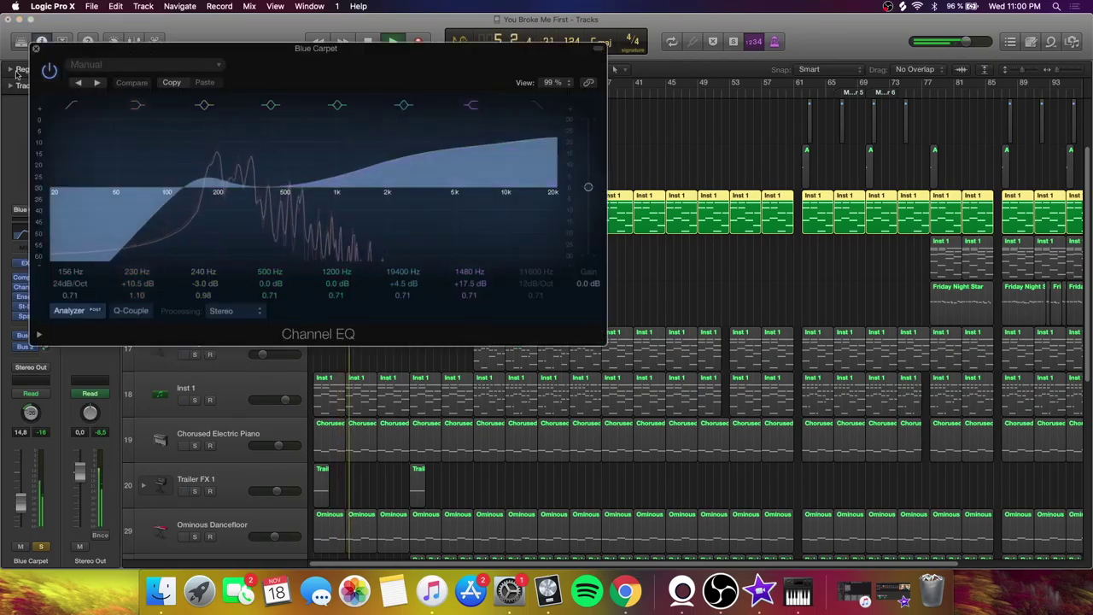
pyautogui.click(20, 277)
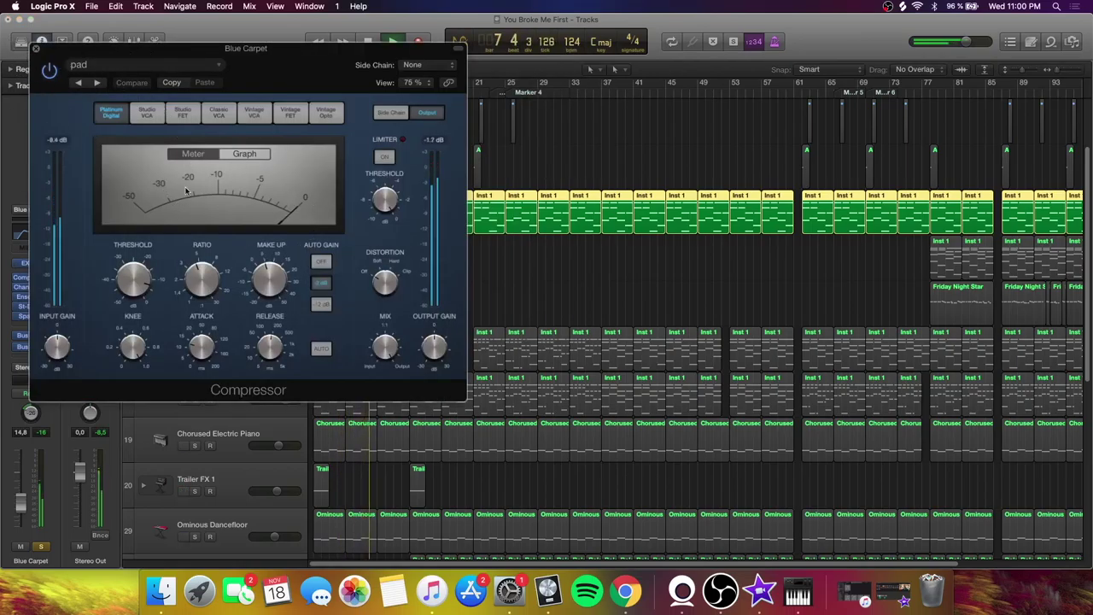
pyautogui.click(21, 296)
pyautogui.click(37, 48)
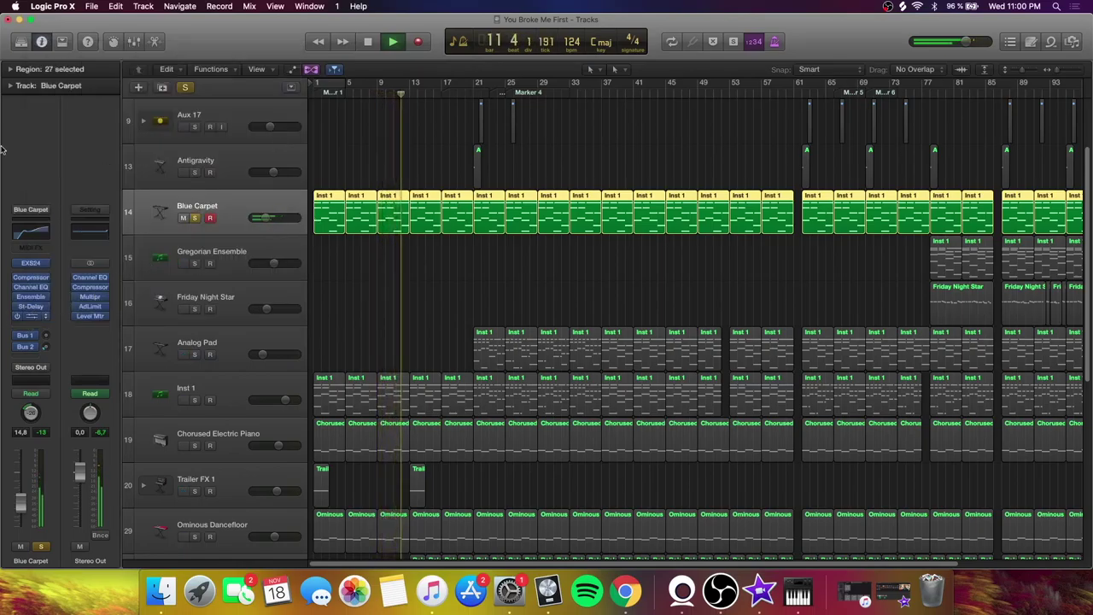
pyautogui.click(33, 315)
pyautogui.click(34, 51)
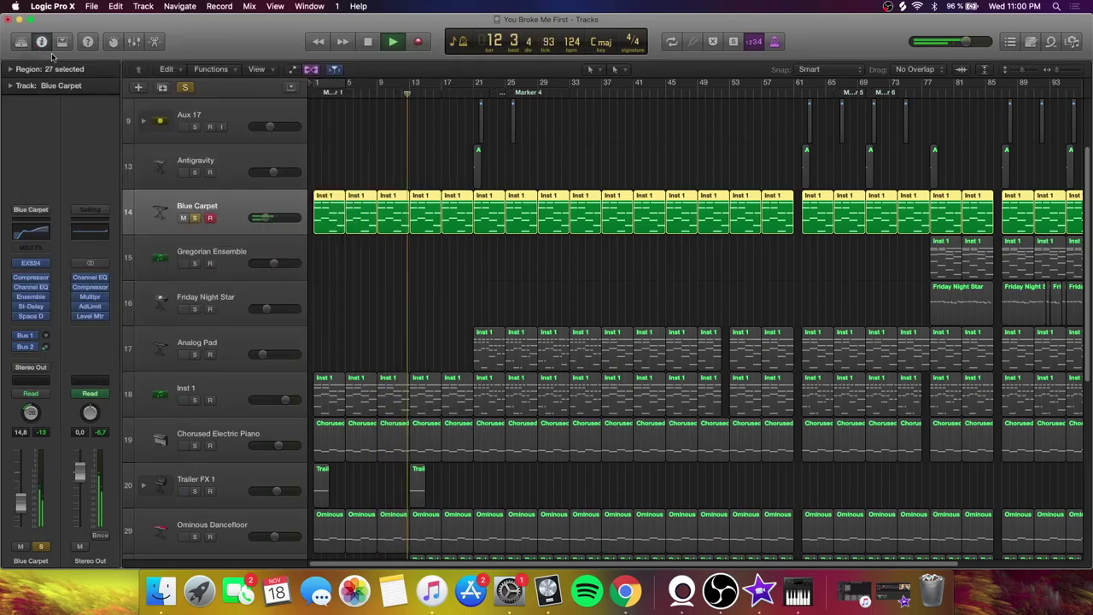
pyautogui.click(195, 219)
pyautogui.press('space')
# Expand the Sum 16 track stack and solo it
pyautogui.scroll(3, 395, 256)
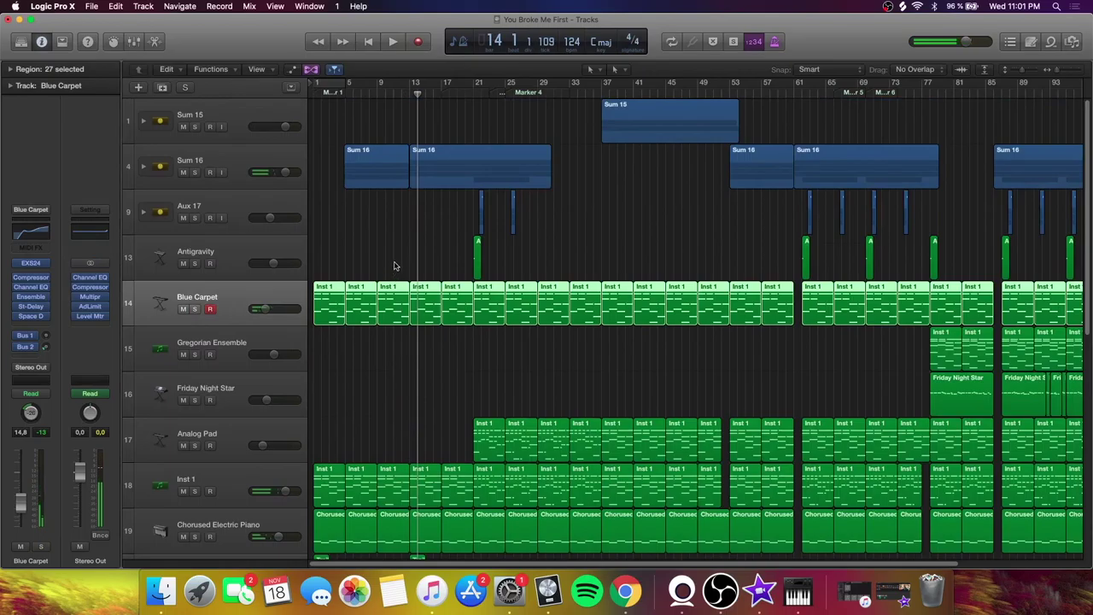
pyautogui.click(145, 167)
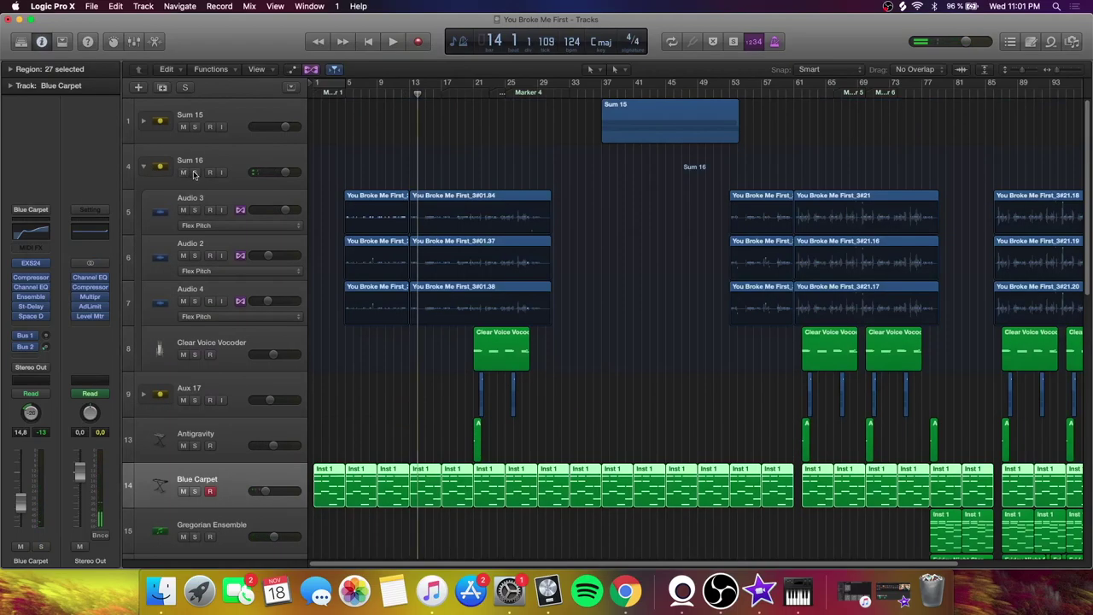
pyautogui.click(194, 171)
# Review the Noise Gate and Pitch Correction settings on the Audio 3 vocal track
pyautogui.click(235, 198)
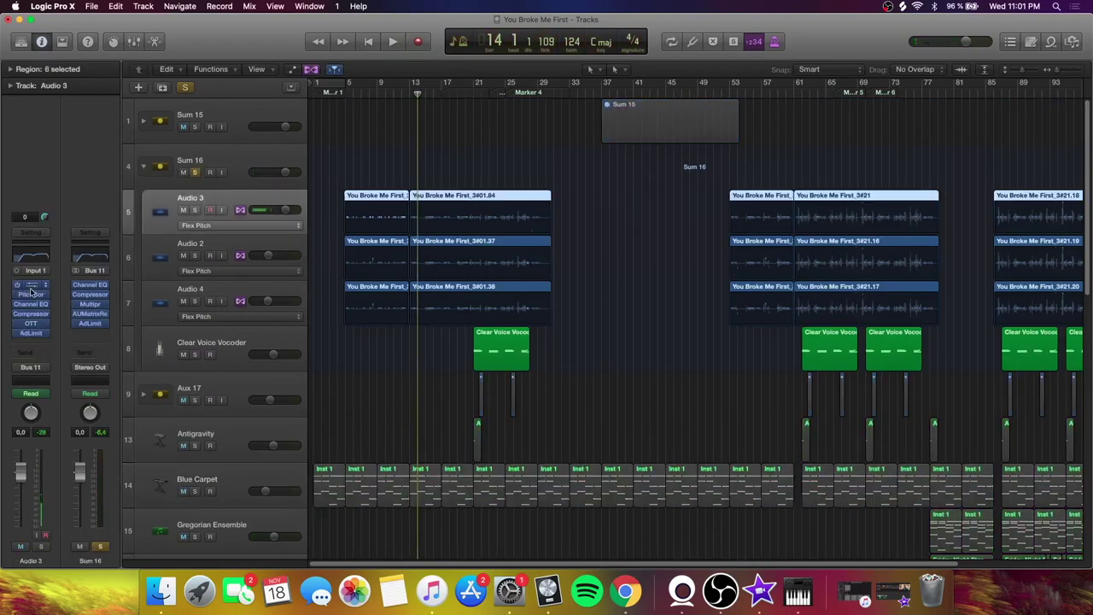
pyautogui.click(31, 285)
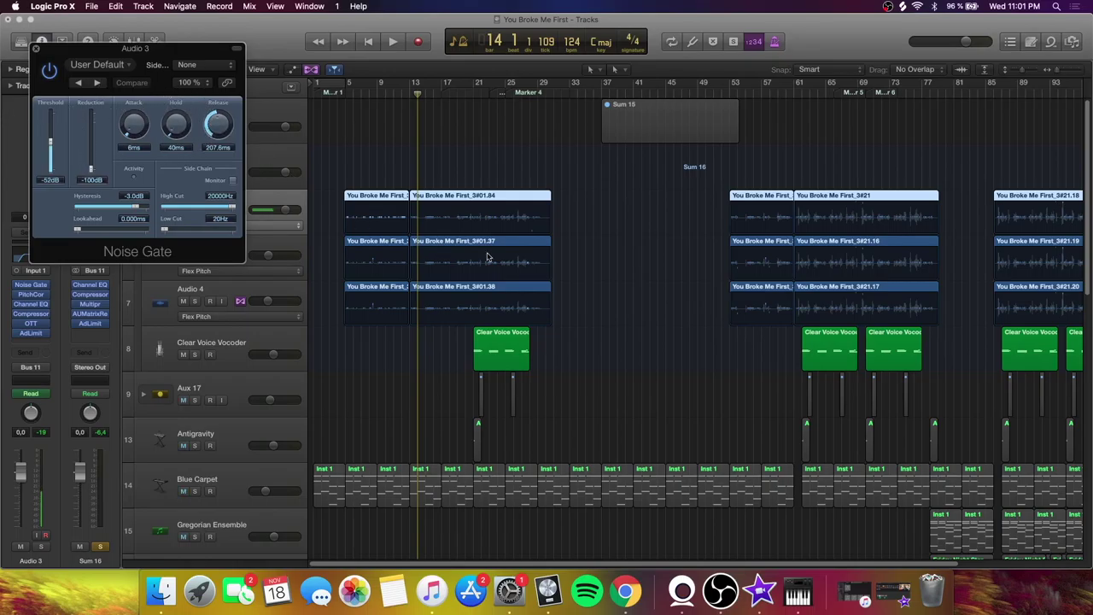
pyautogui.click(36, 48)
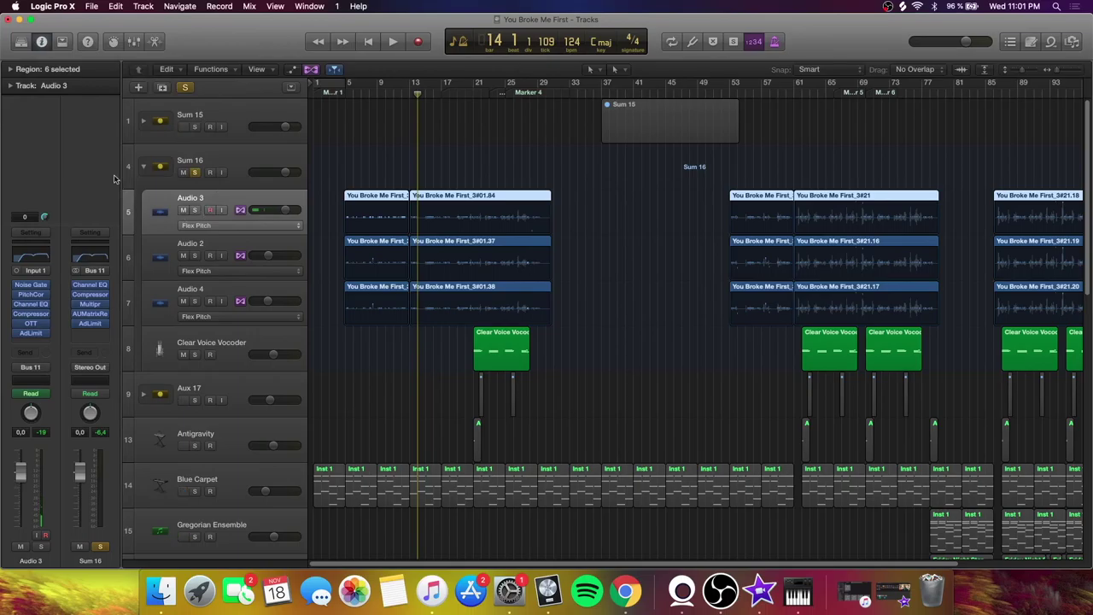
pyautogui.click(31, 295)
pyautogui.click(440, 377)
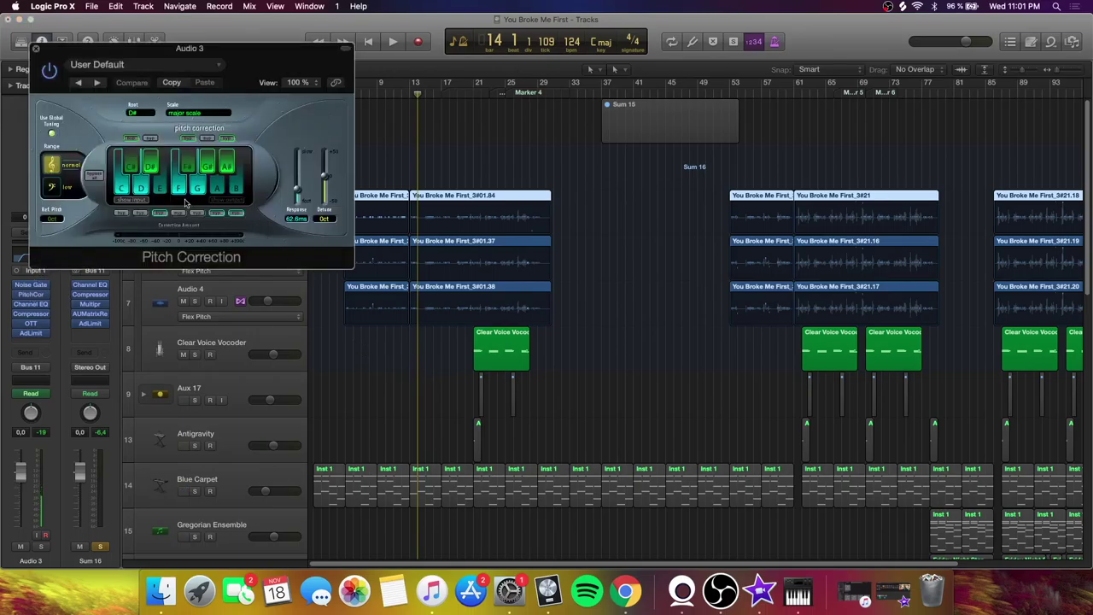
pyautogui.click(36, 49)
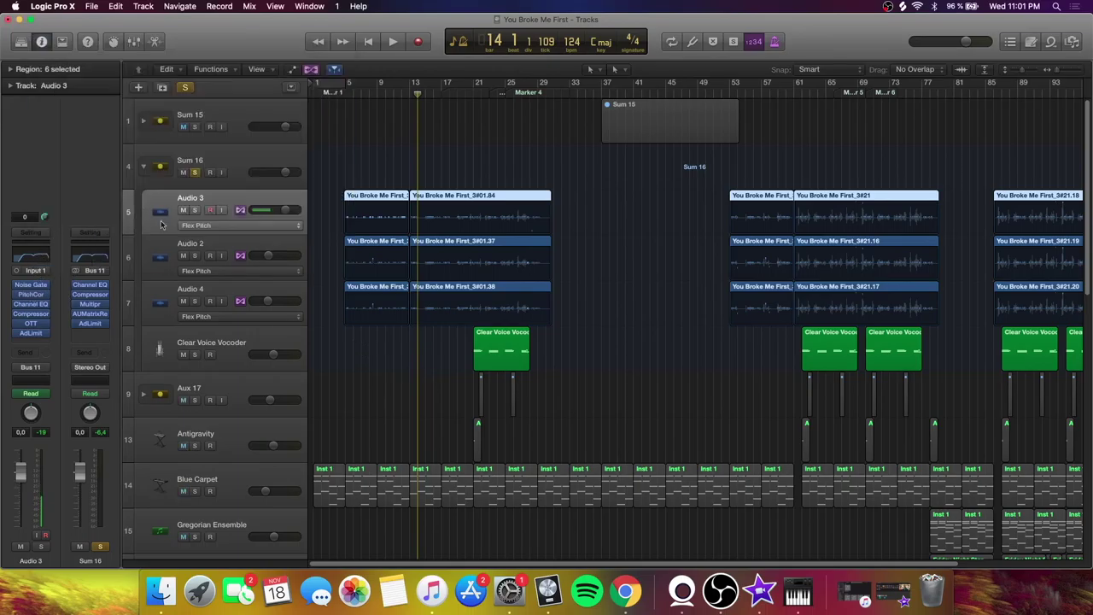
# Review the Channel EQ settings on the Audio 3 vocal track
pyautogui.click(31, 304)
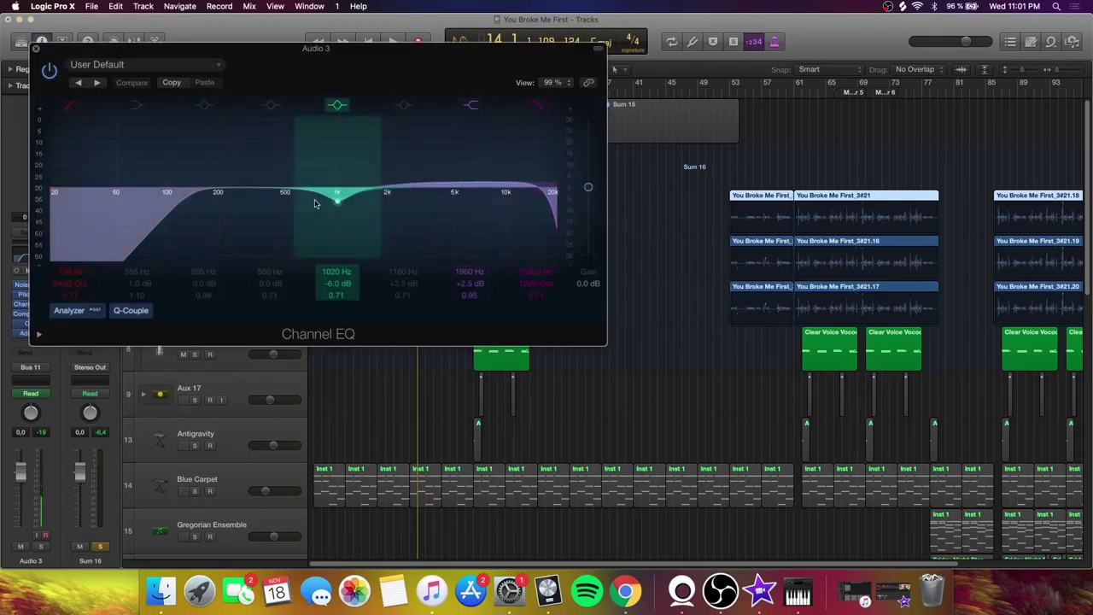
pyautogui.click(36, 49)
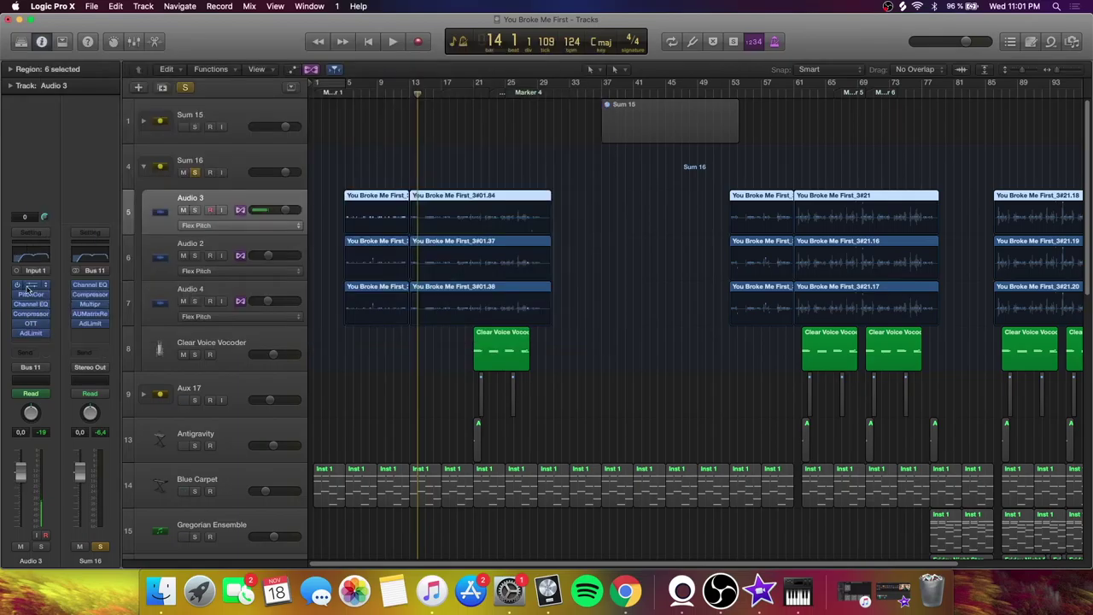
pyautogui.click(31, 304)
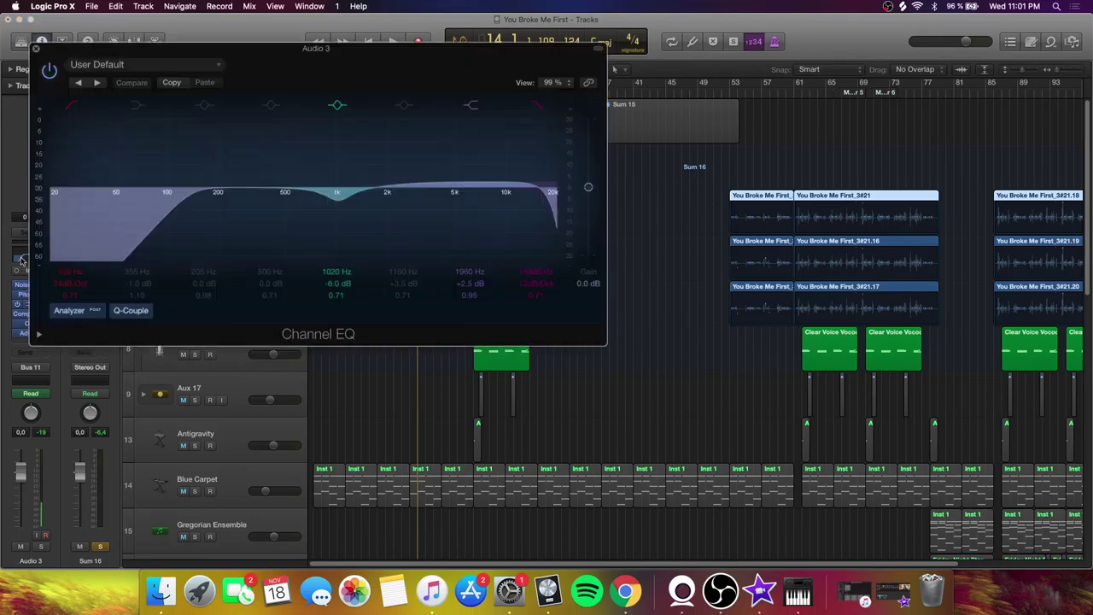
pyautogui.click(35, 49)
# Review the Compressor on Audio 3 and nudge its make-up gain slightly
pyautogui.click(31, 313)
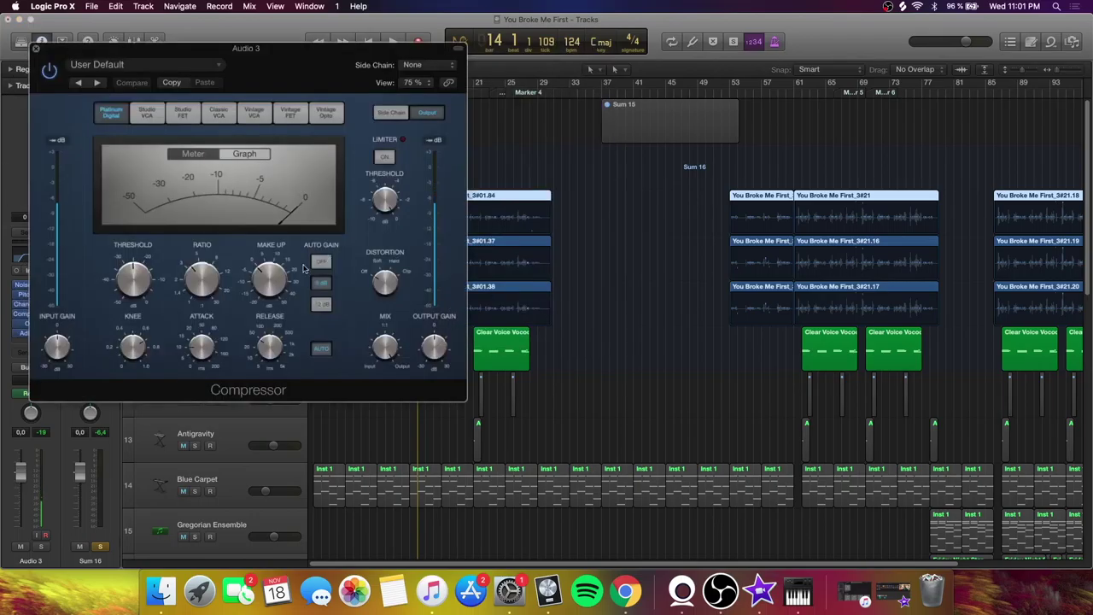
pyautogui.moveTo(265, 284); pyautogui.dragTo(262, 277)
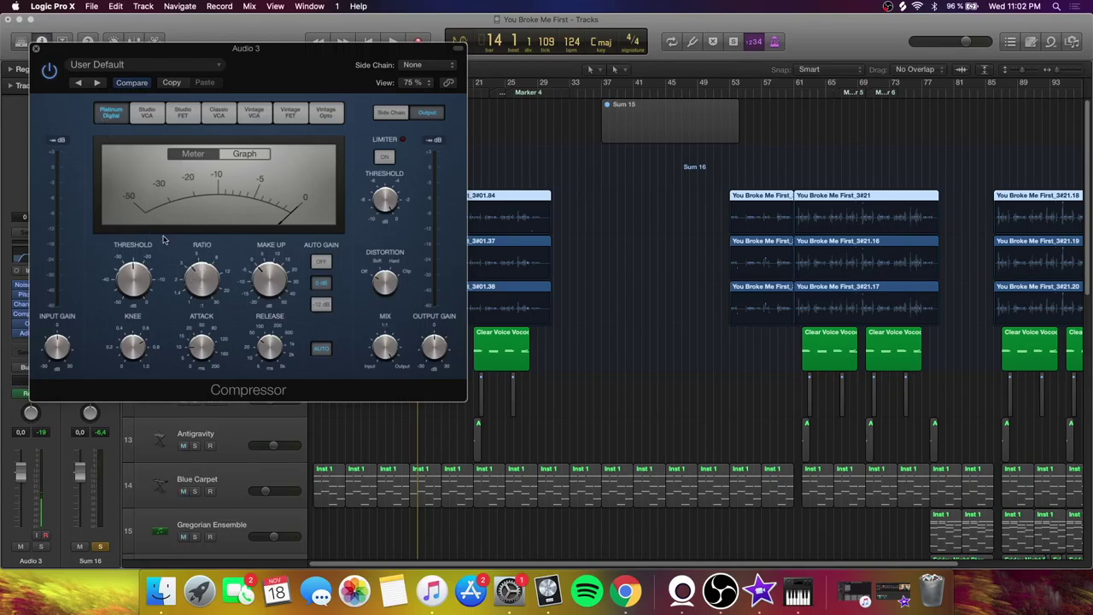
pyautogui.click(36, 48)
# Review the OTT multiband compressor settings on the Audio 3 vocal track
pyautogui.click(32, 324)
pyautogui.click(33, 325)
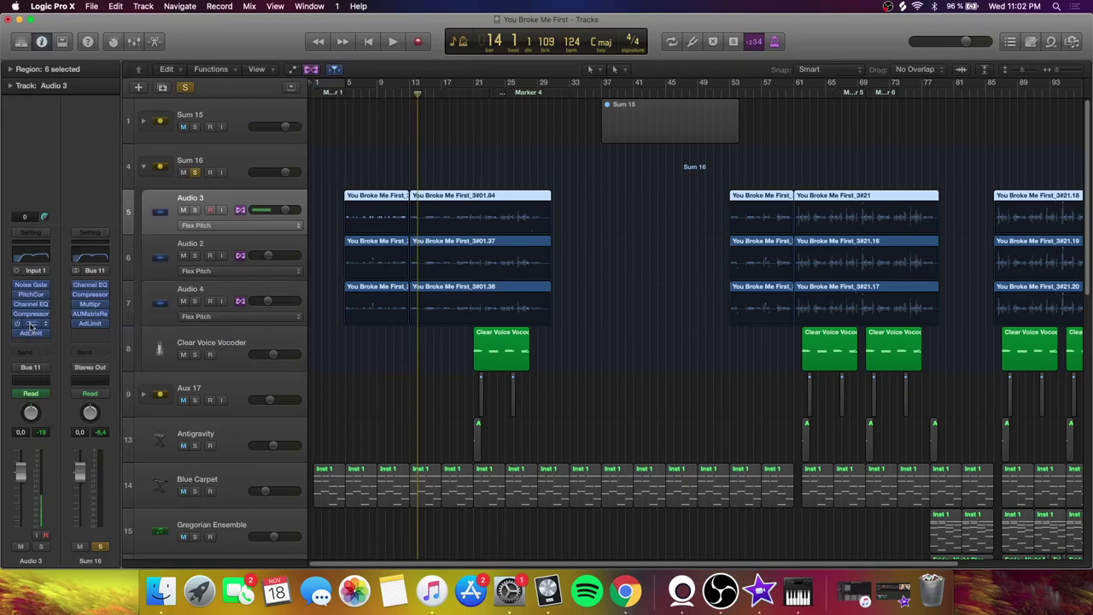
pyautogui.click(33, 325)
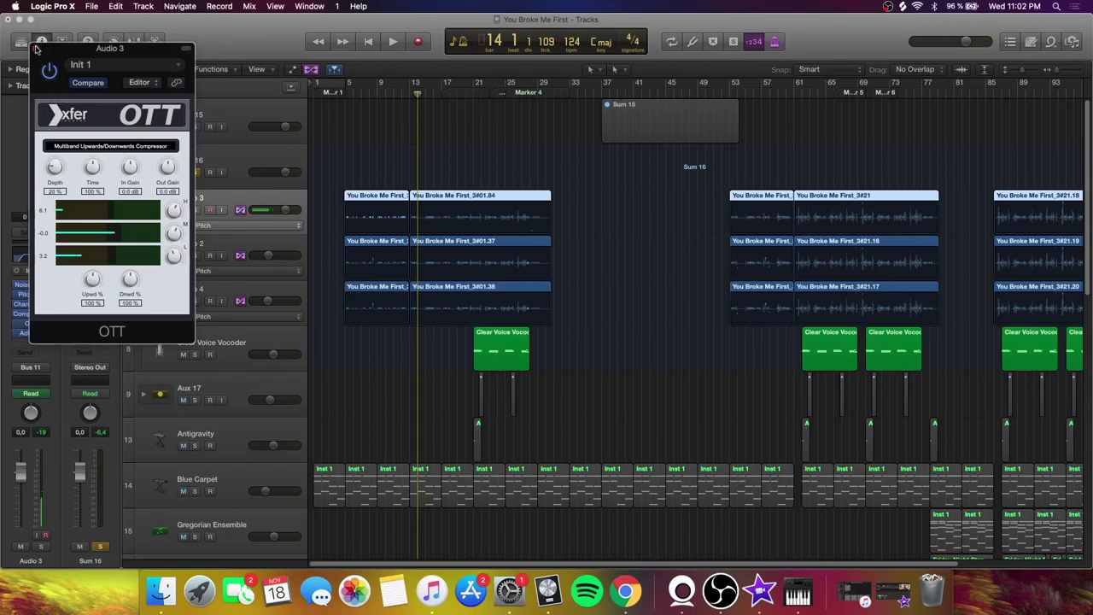
pyautogui.click(36, 48)
# Solo the Audio 2 vocal track in place of the Sum 16 stack and move the playhead to bar 5
pyautogui.click(179, 259)
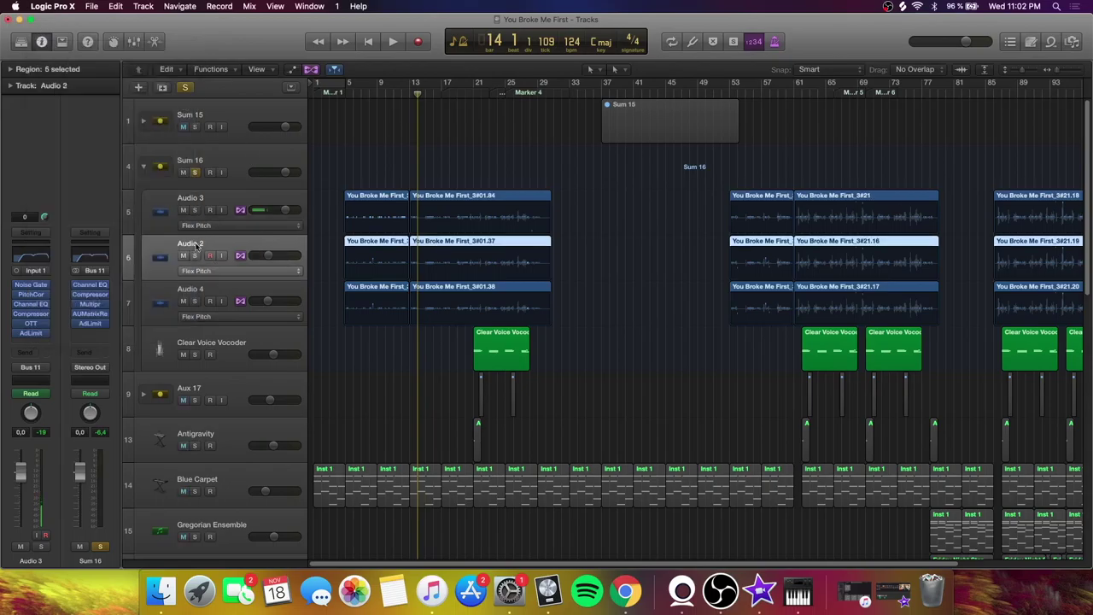
pyautogui.click(196, 174)
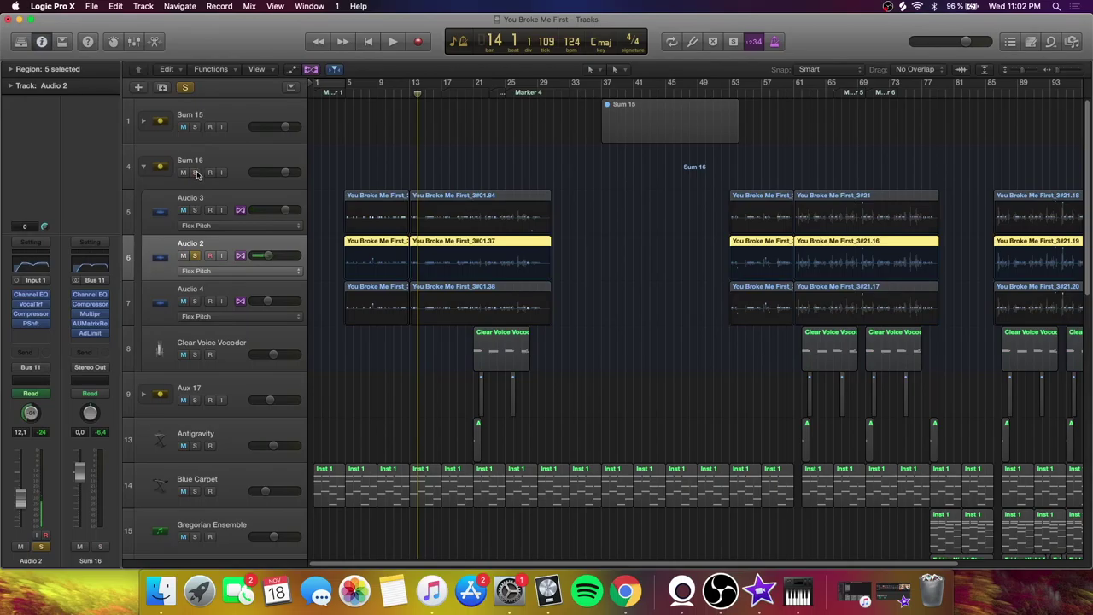
pyautogui.press('Return')
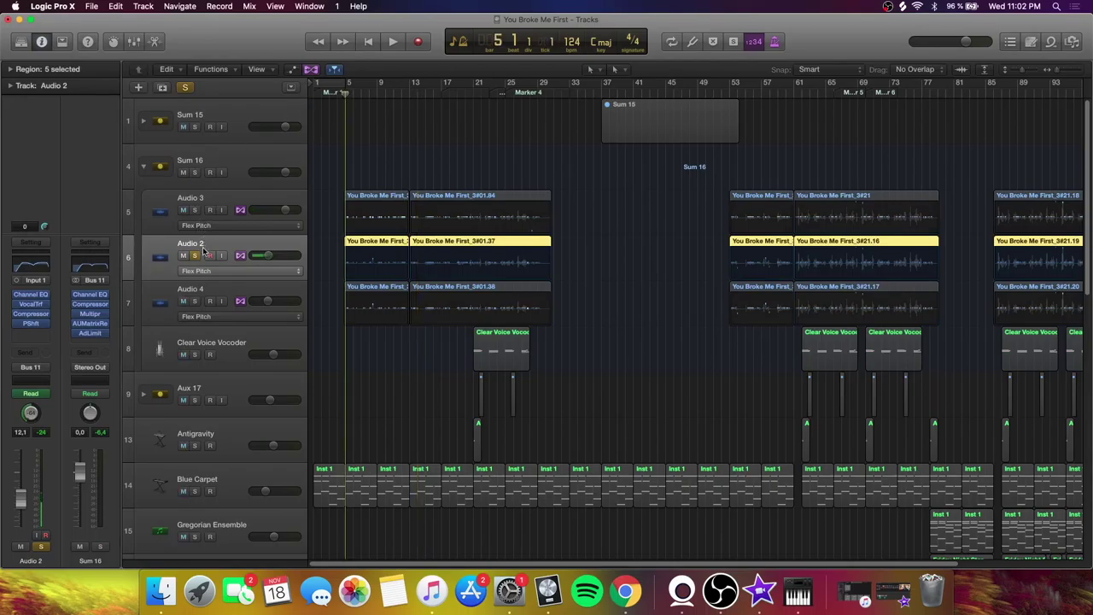
# Play the soloed Audio 2 vocal track and review its Channel EQ settings
pyautogui.press('space')
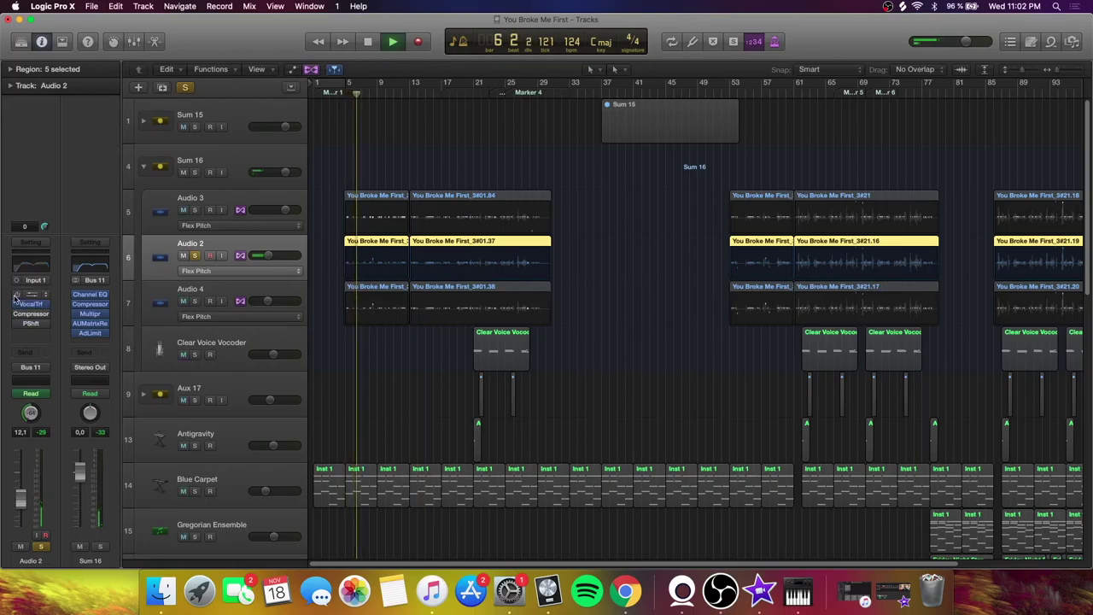
pyautogui.press('space')
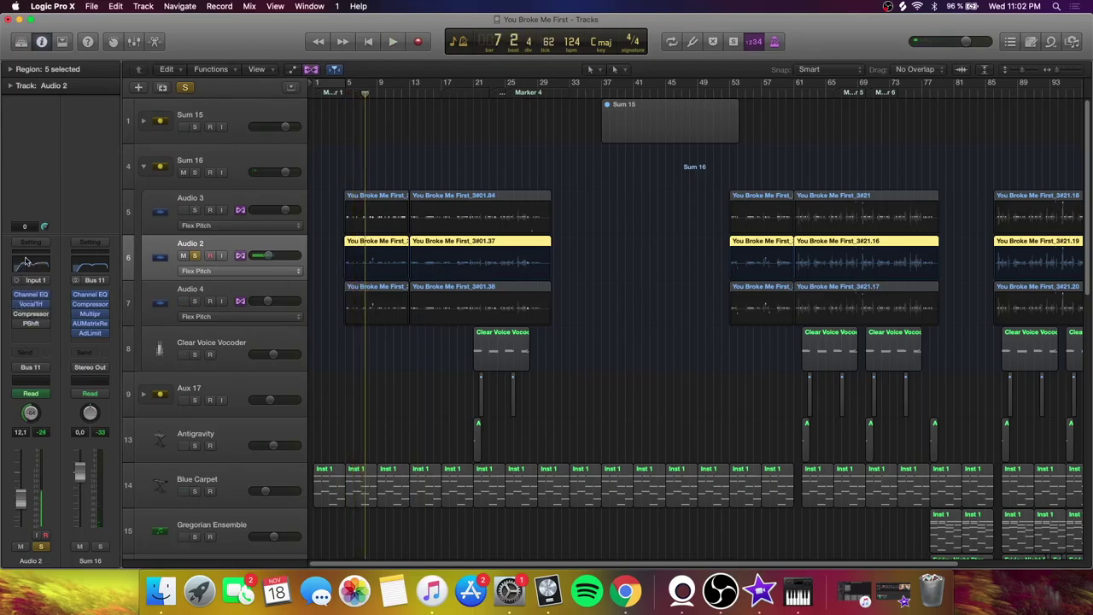
pyautogui.click(27, 262)
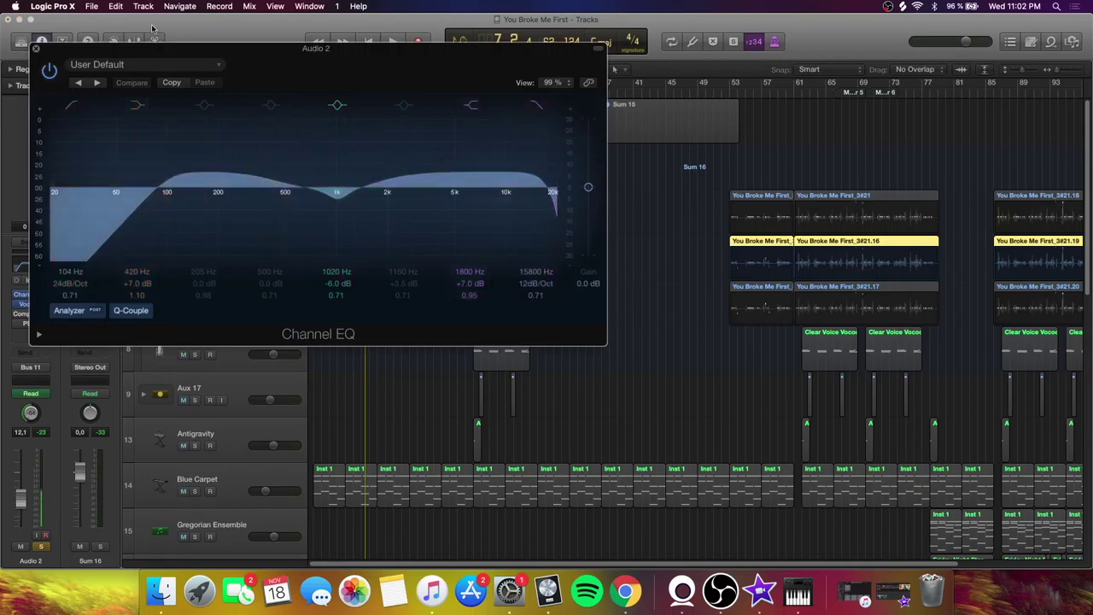
pyautogui.click(36, 49)
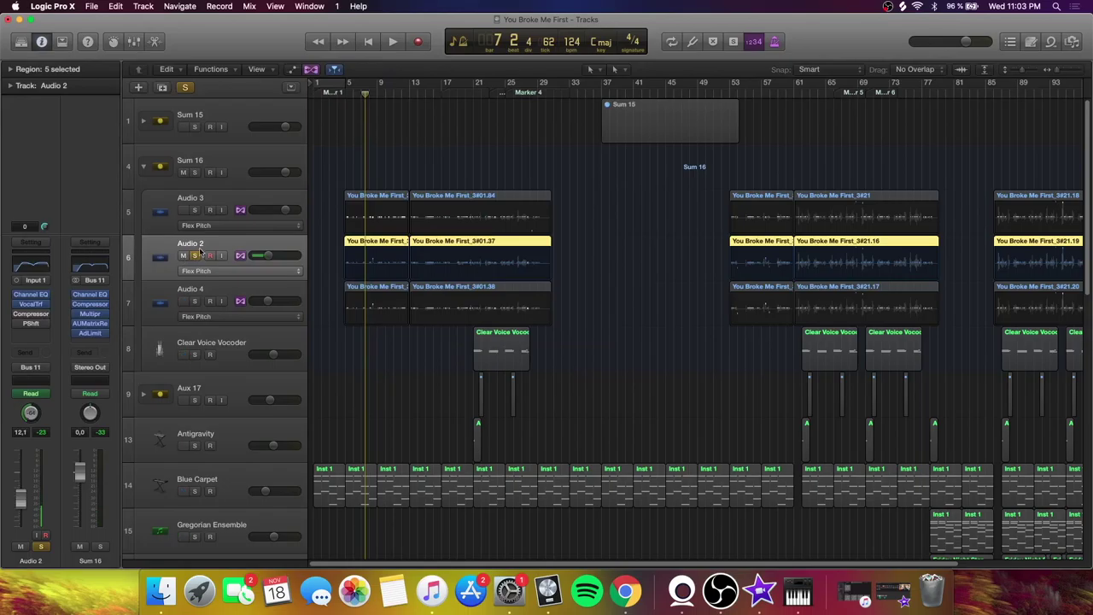
# Replay the Audio 2 vocal from bar 5 and check its Compressor during playback
pyautogui.click(345, 90)
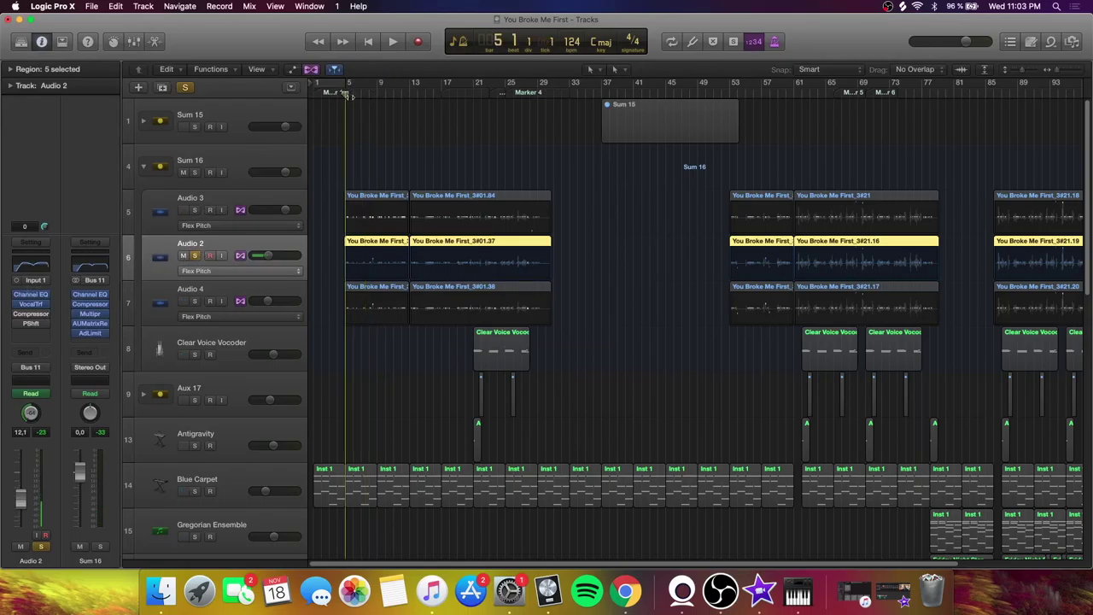
pyautogui.press('space')
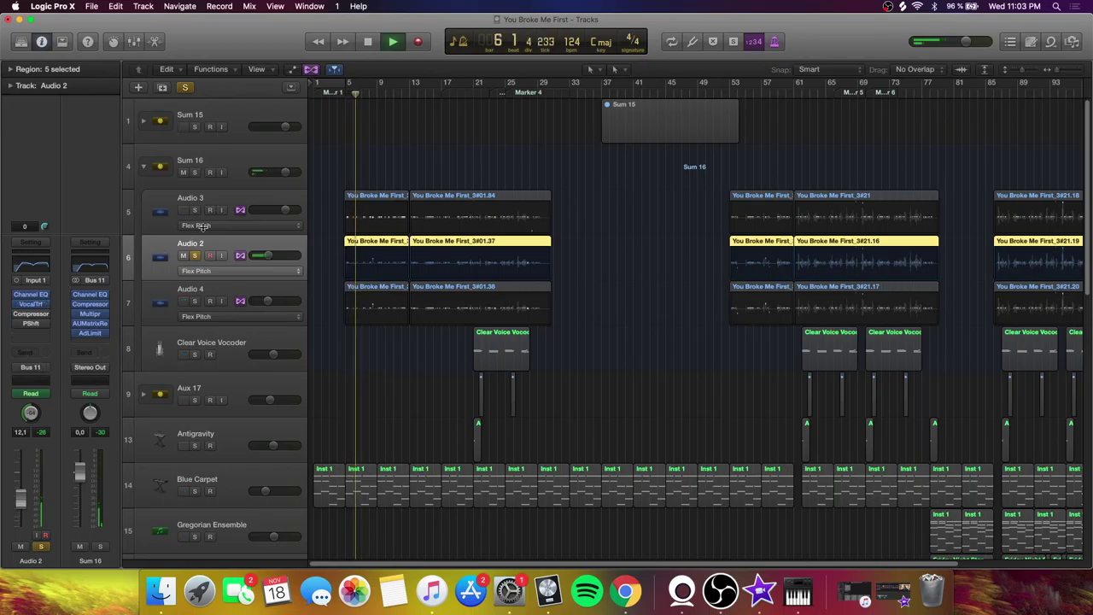
pyautogui.press('space')
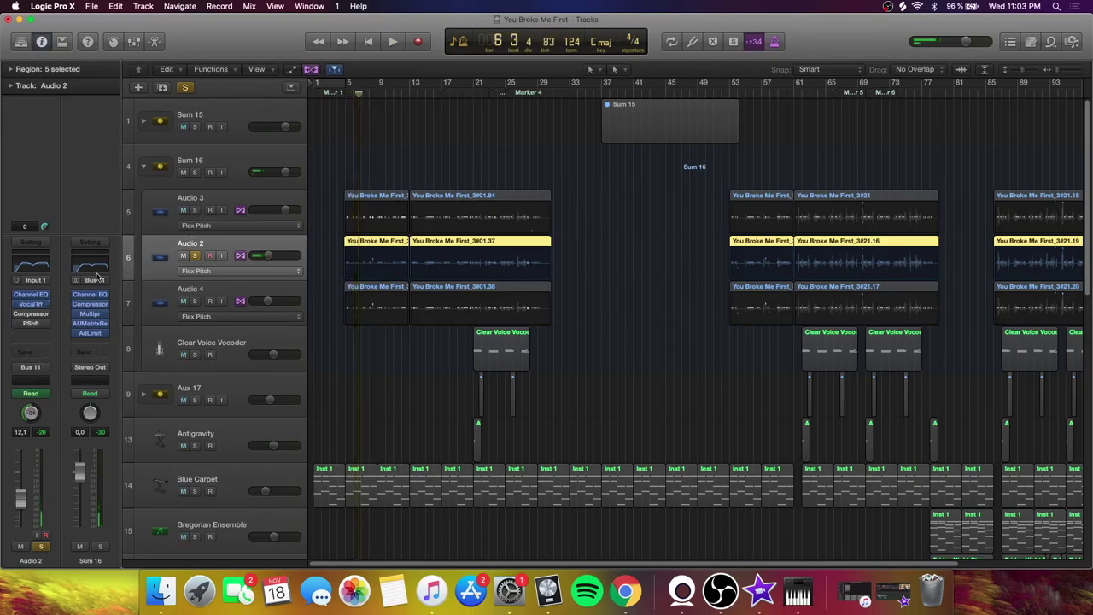
pyautogui.click(32, 313)
pyautogui.press('space')
pyautogui.moveTo(45, 61); pyautogui.dragTo(155, 100)
pyautogui.click(141, 81)
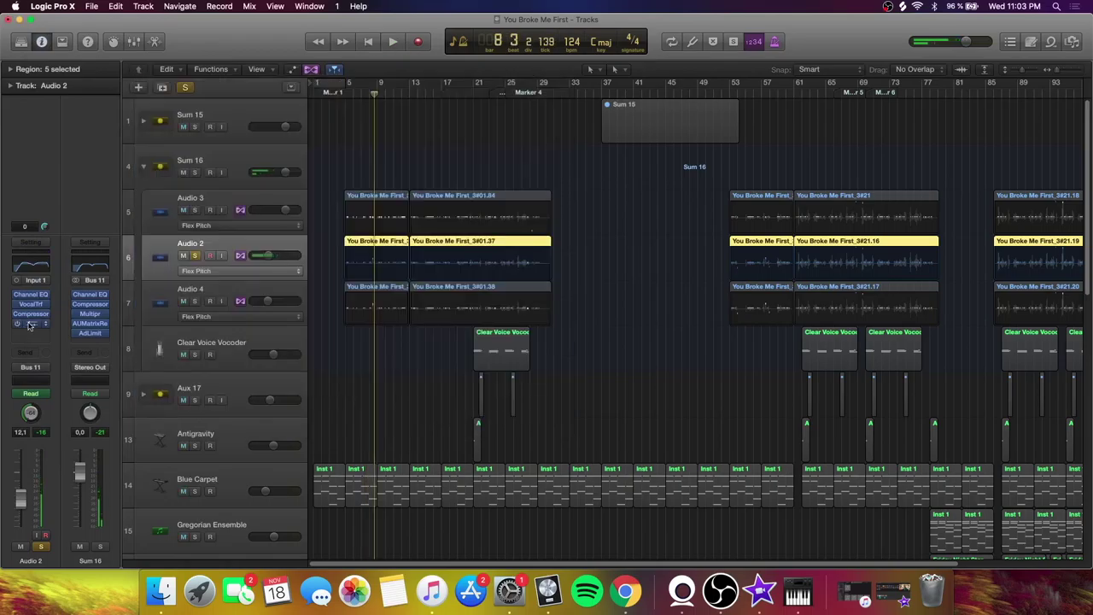
# Review the Pitch Shifter on Audio 2, playing from bar 5 and switching the effect off and on to compare
pyautogui.click(30, 325)
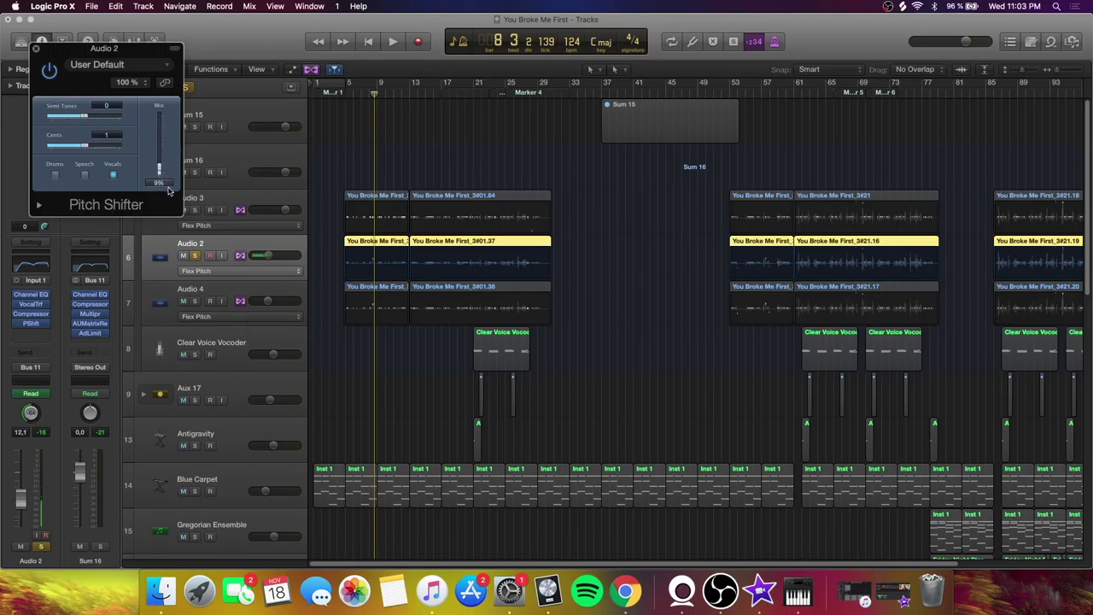
pyautogui.click(344, 106)
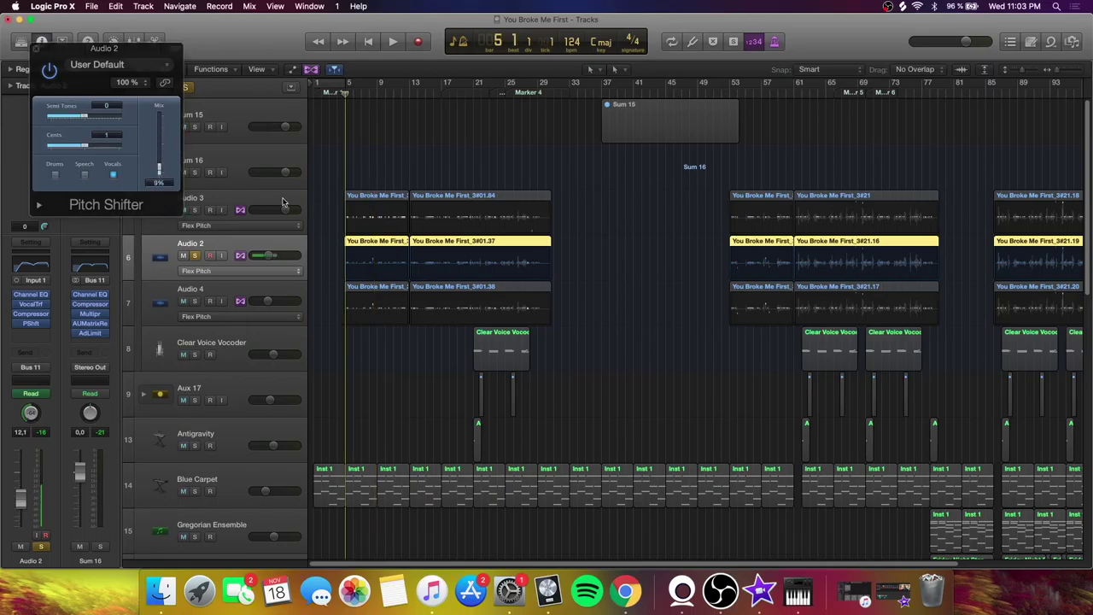
pyautogui.press('space')
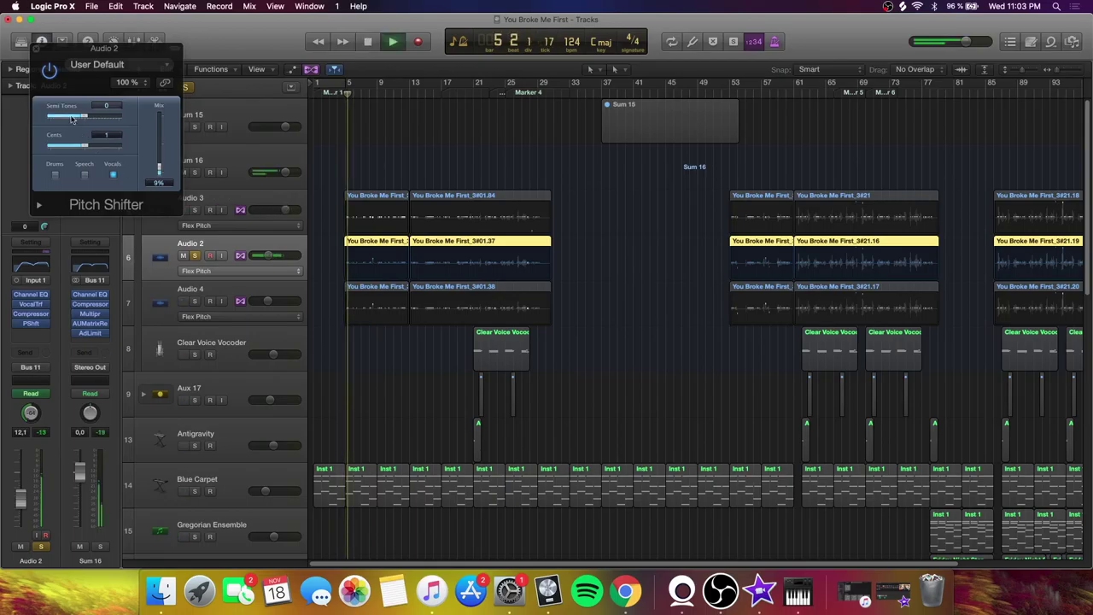
pyautogui.click(53, 71)
pyautogui.click(51, 71)
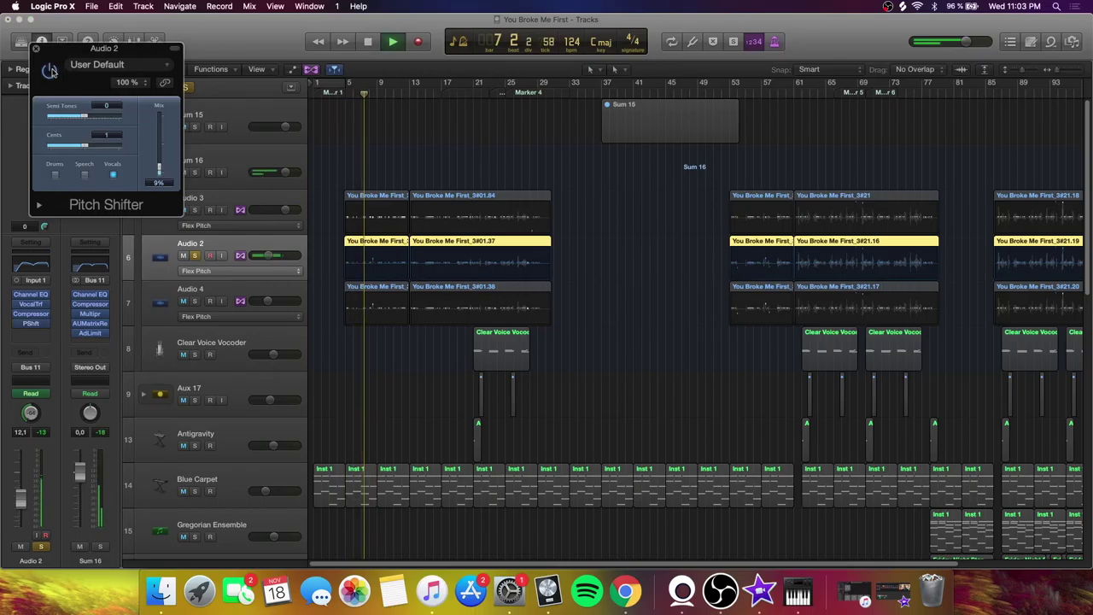
pyautogui.click(38, 51)
pyautogui.press('space')
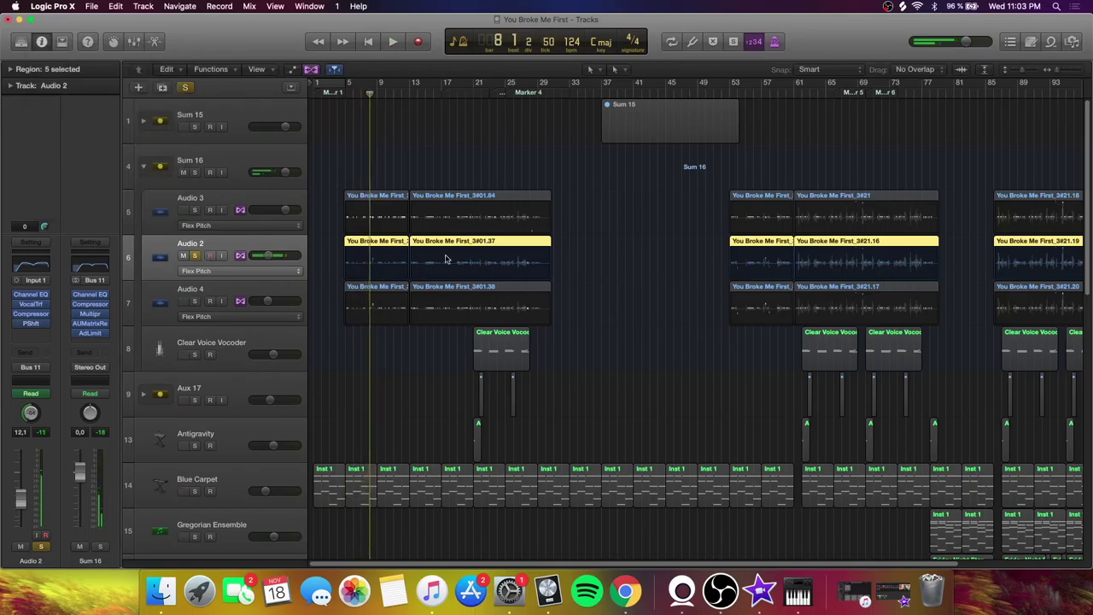
# Unsolo Audio 2, select the Audio 4 vocal track and review its Channel EQ settings
pyautogui.click(195, 256)
pyautogui.click(198, 293)
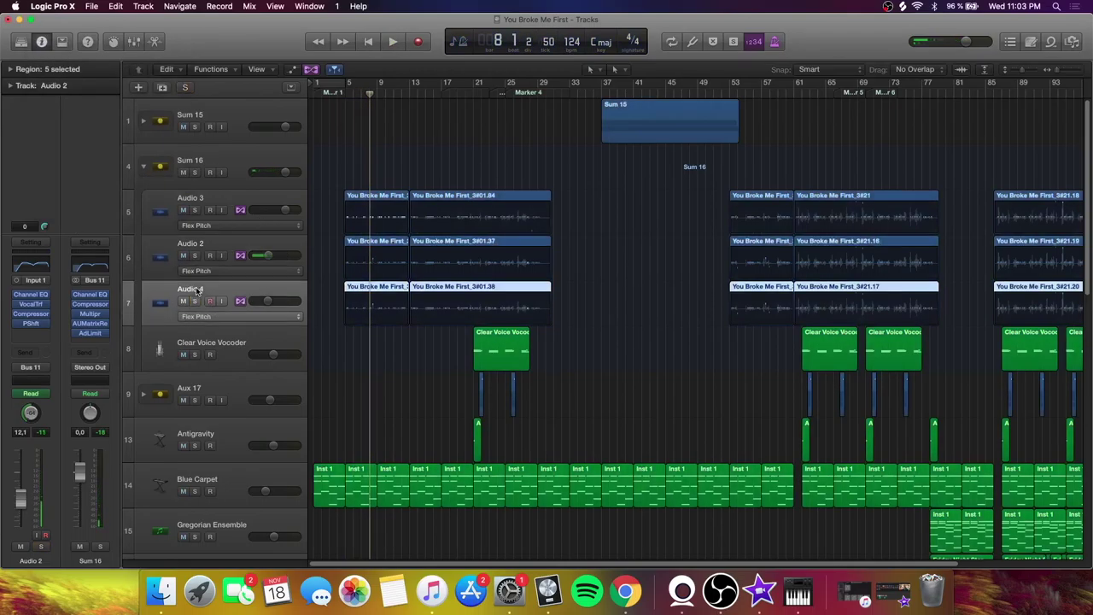
pyautogui.moveTo(35, 294)
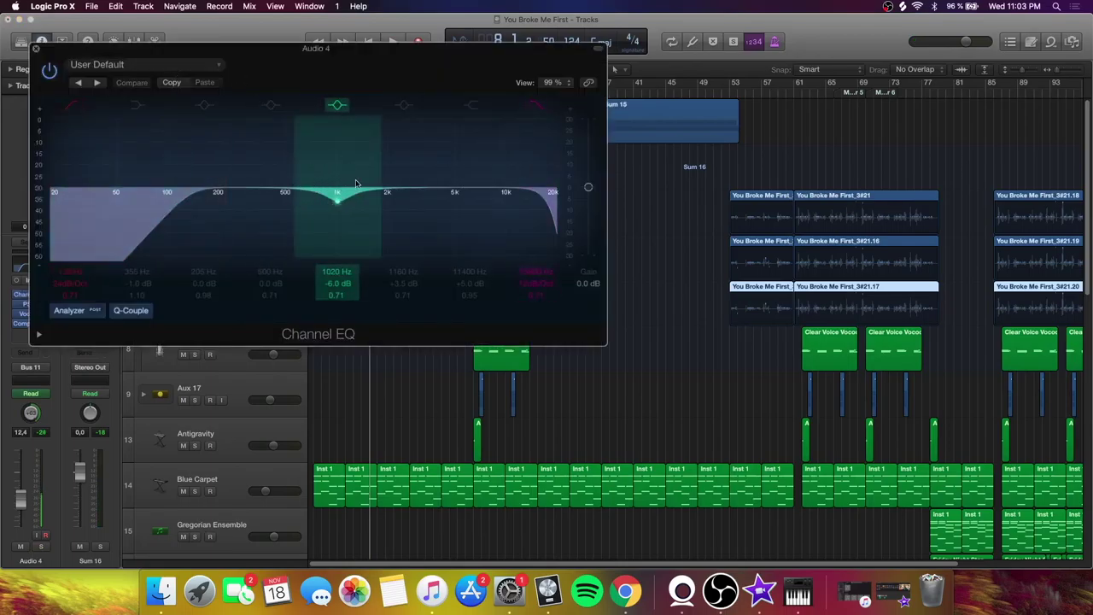
pyautogui.click(35, 48)
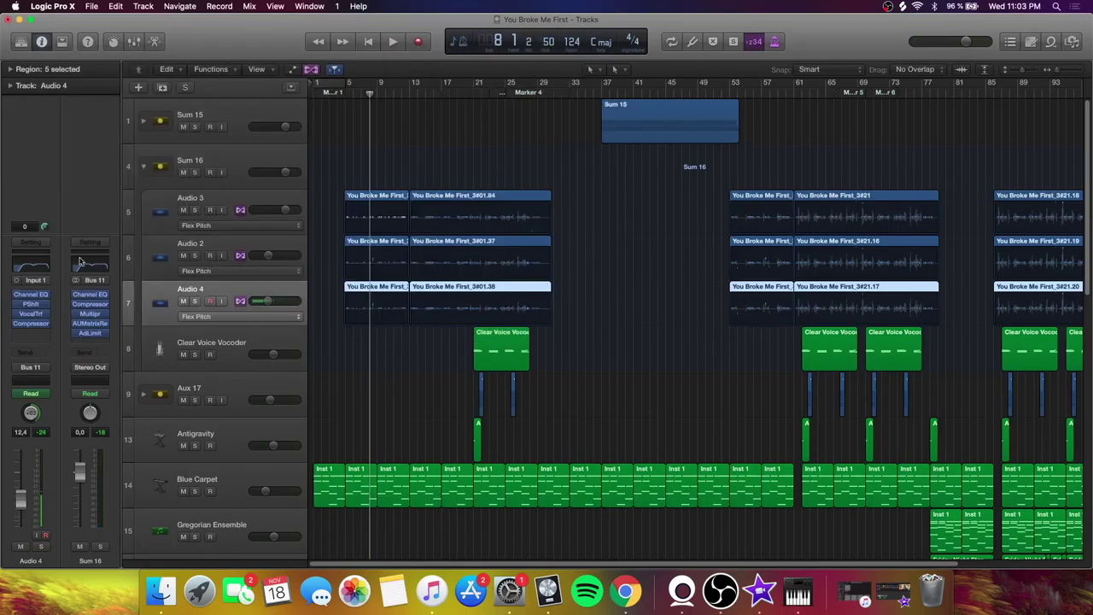
# Review the Pitch Shifter settings on the Audio 4 vocal track, including its mix amount
pyautogui.click(32, 305)
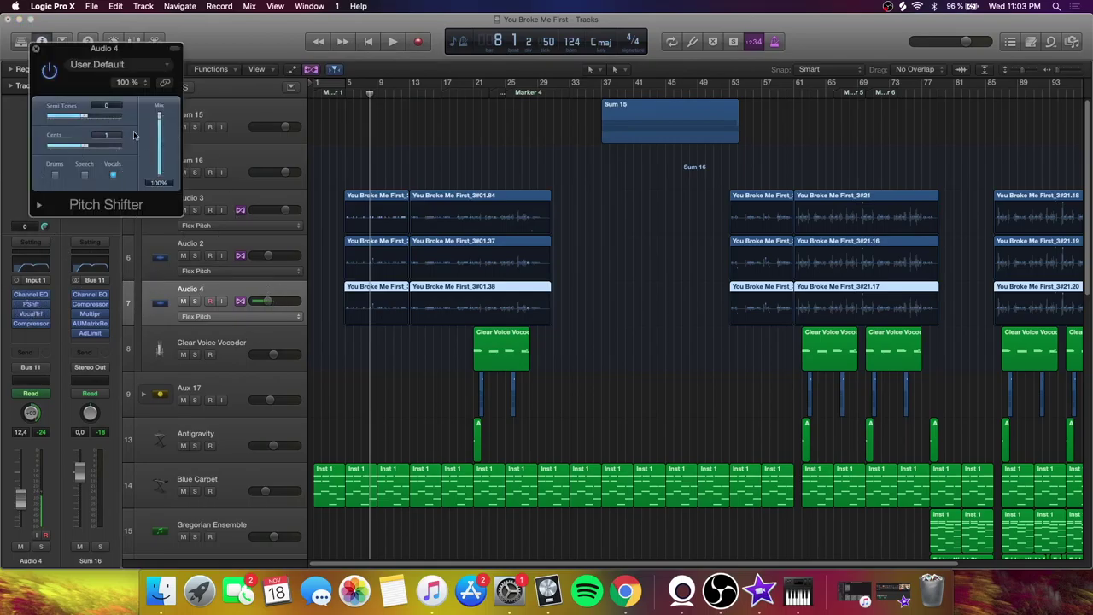
pyautogui.moveTo(153, 154); pyautogui.dragTo(167, 122)
pyautogui.moveTo(165, 186); pyautogui.dragTo(158, 169)
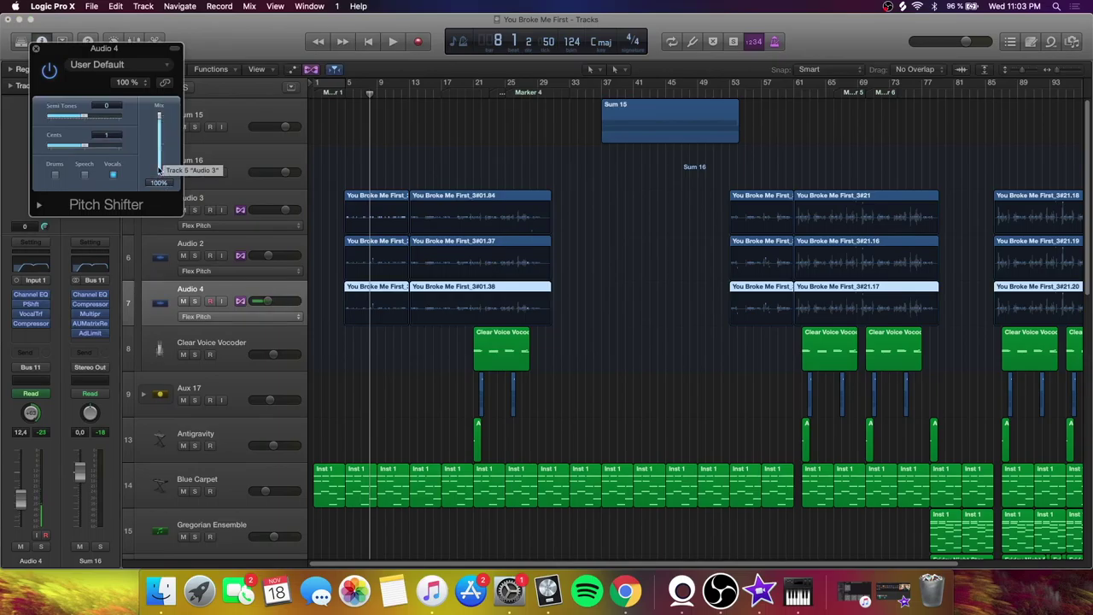
# Solo Audio 4 together with Audio 3 and play both vocals from bar 5 to hear the pitch-shifted layer
pyautogui.click(196, 301)
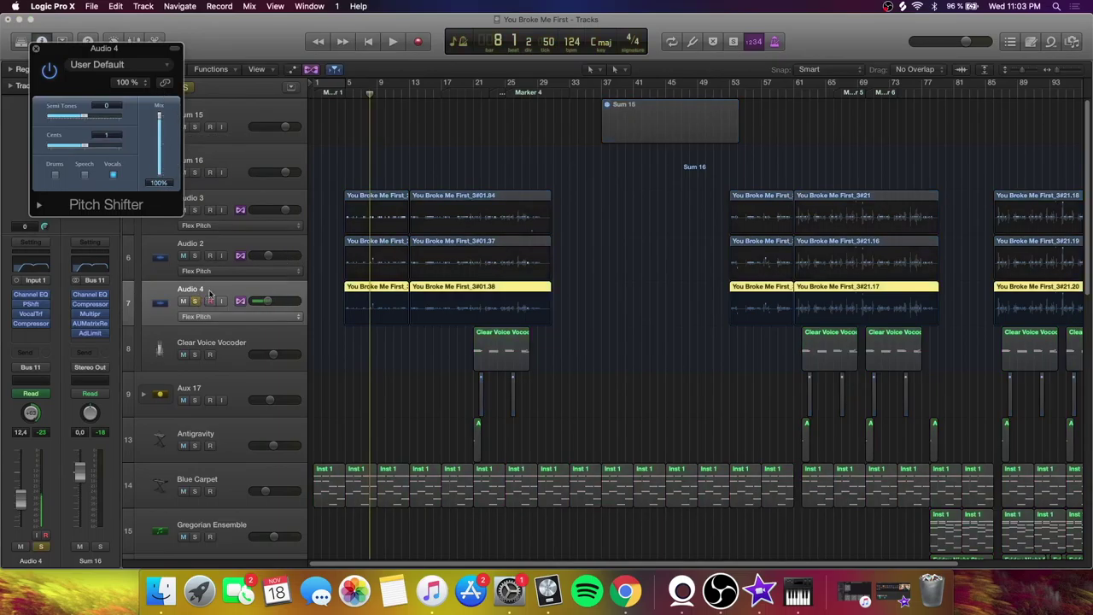
pyautogui.click(195, 209)
pyautogui.click(350, 97)
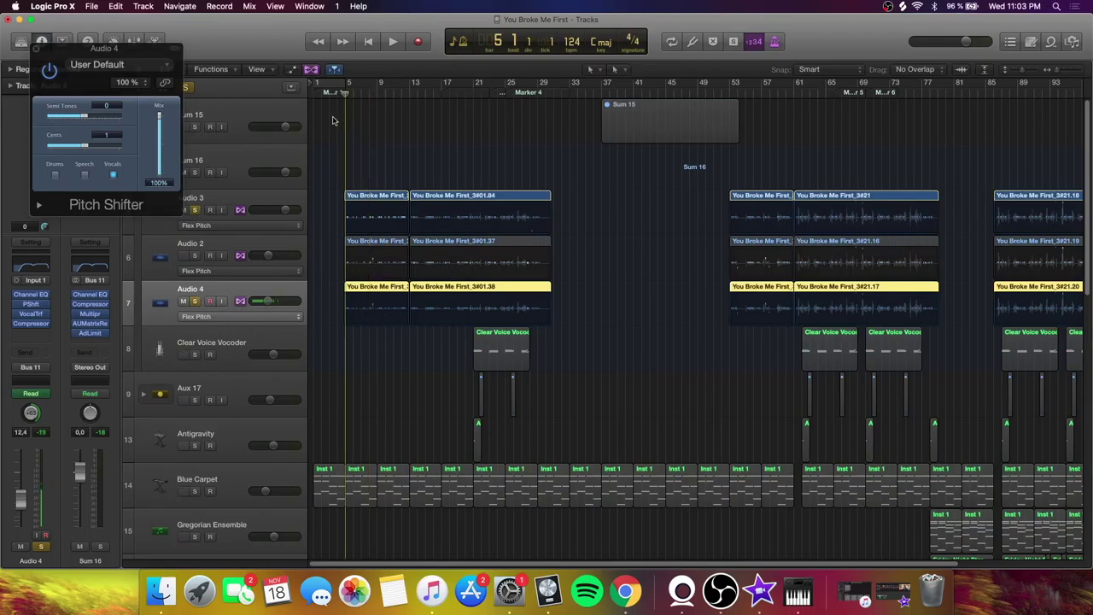
pyautogui.press('space')
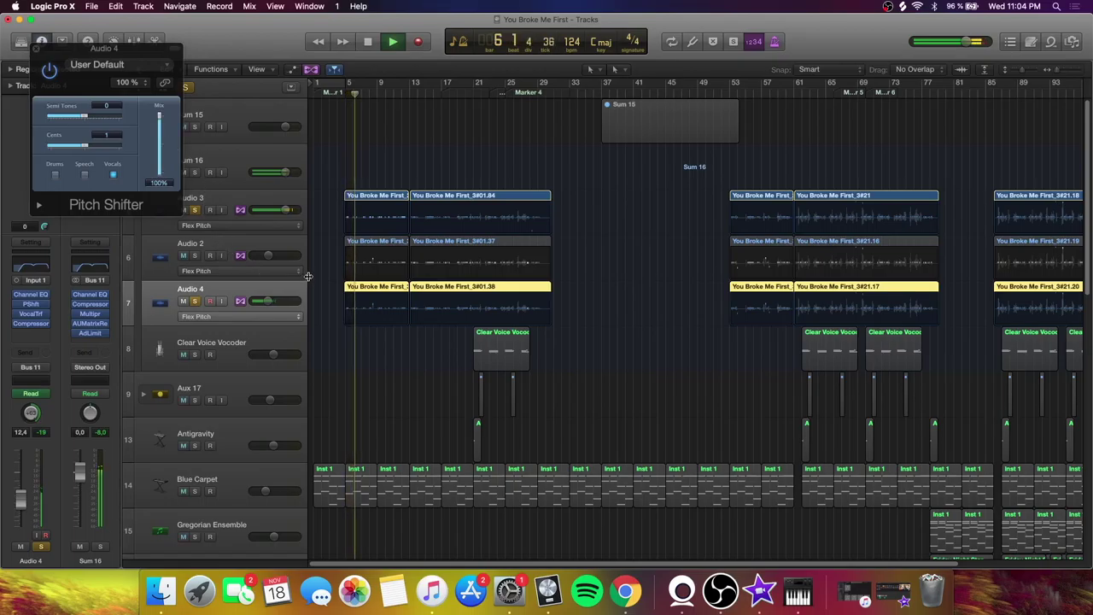
pyautogui.press('space')
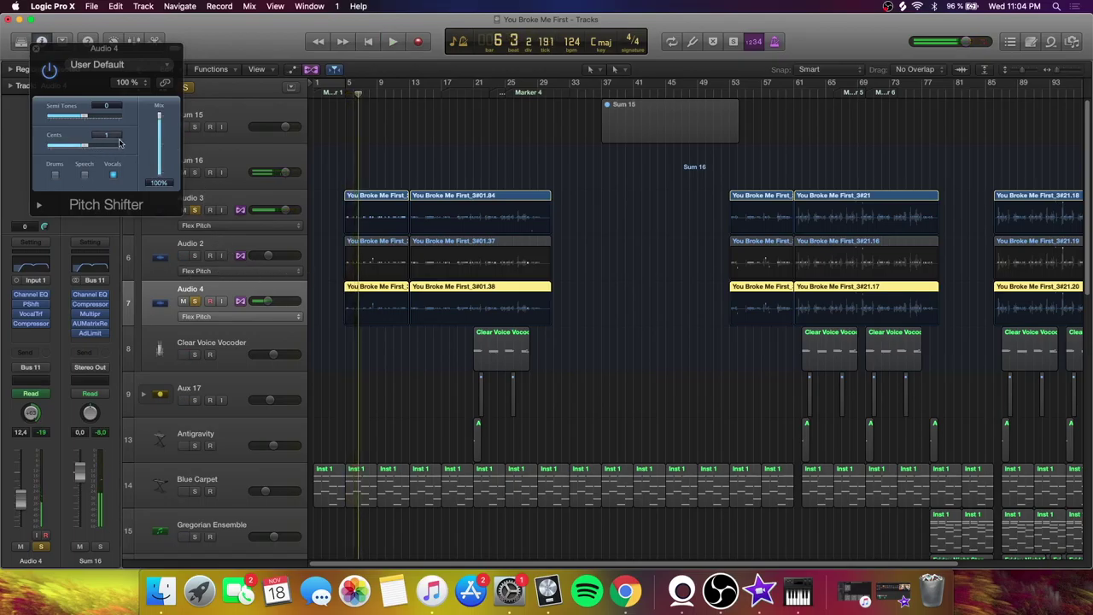
pyautogui.click(36, 49)
# Review the Vocal Transformer on Audio 4 and play that track from bar 5 with Audio 3 unsoloed, then clear its solo
pyautogui.click(32, 314)
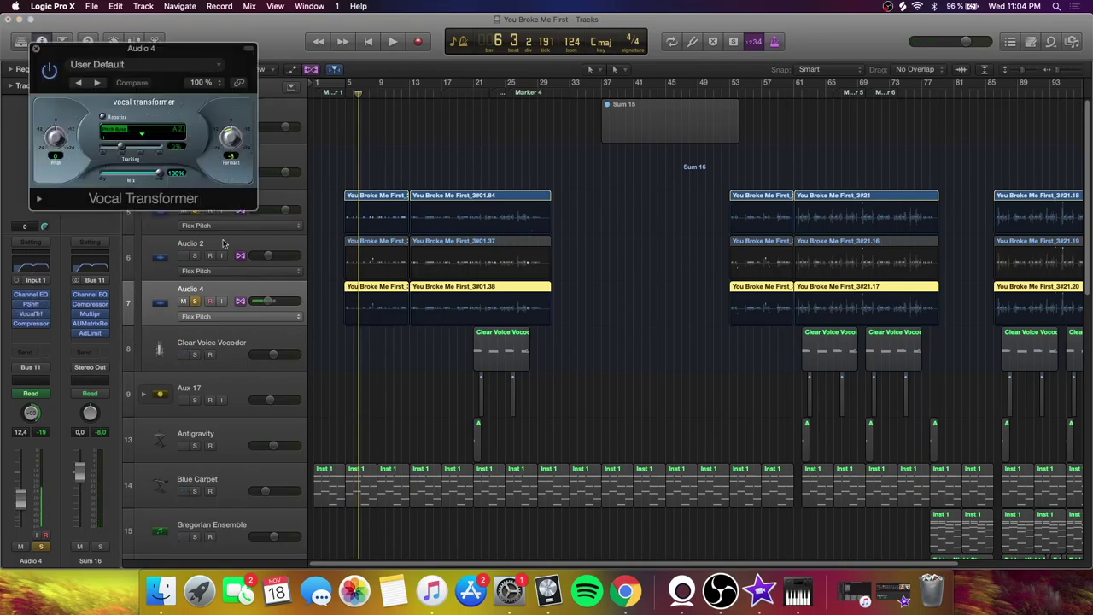
pyautogui.click(197, 220)
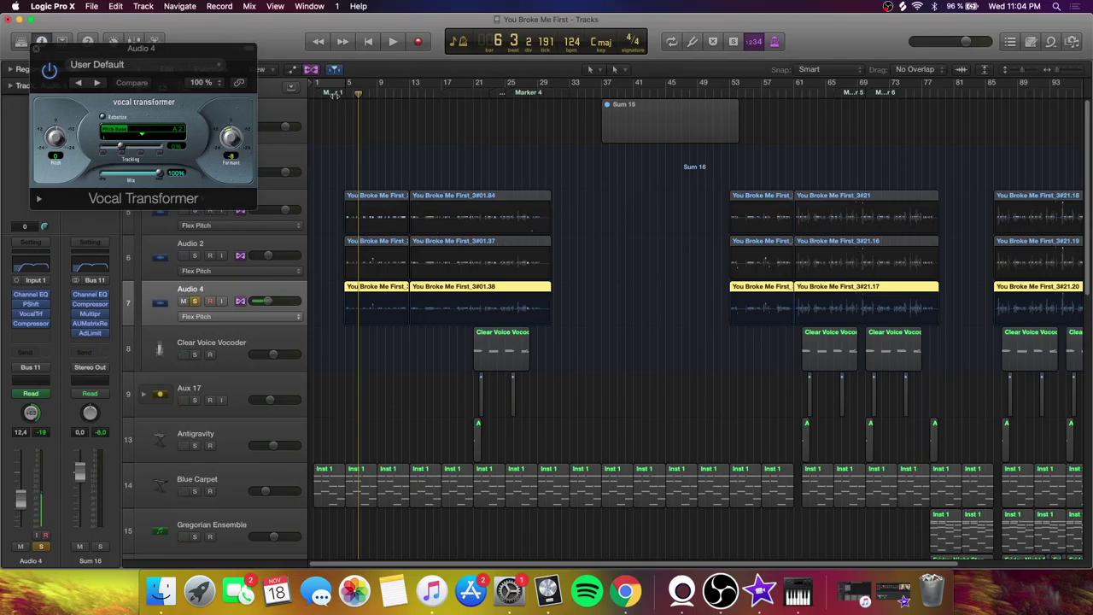
pyautogui.click(343, 93)
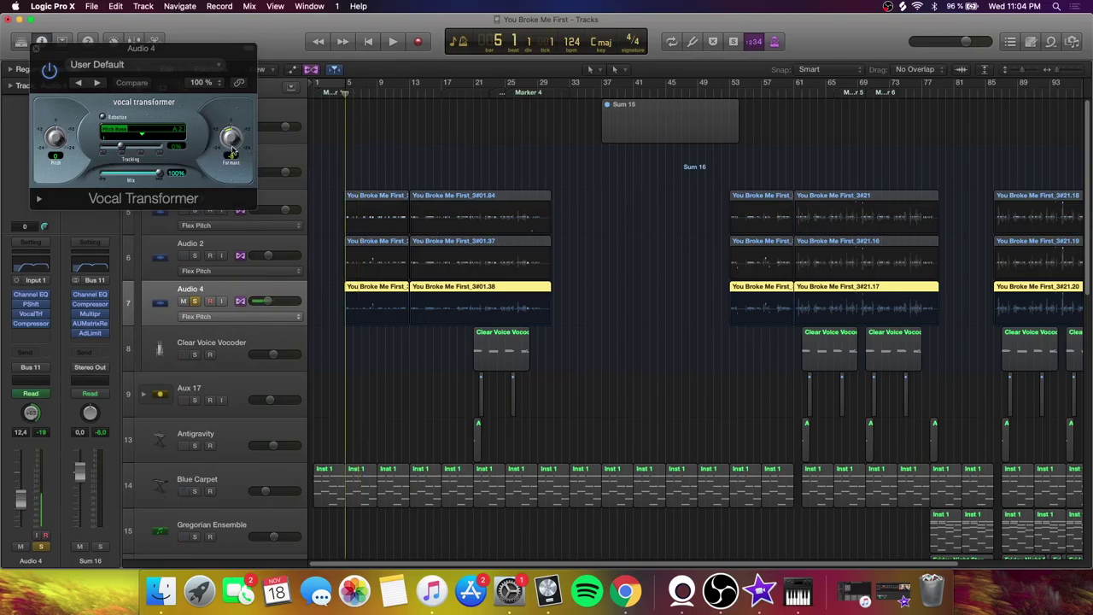
pyautogui.press('space')
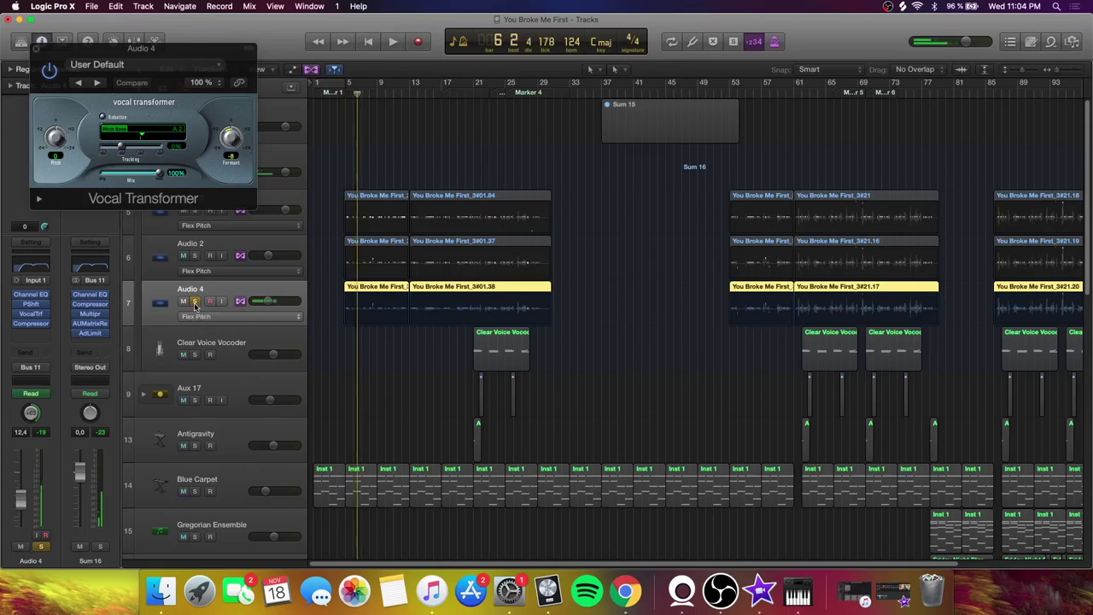
pyautogui.press('space')
pyautogui.press('super+a')
# Review the Compressor settings on the Audio 4 vocal track, including its threshold
pyautogui.click(32, 323)
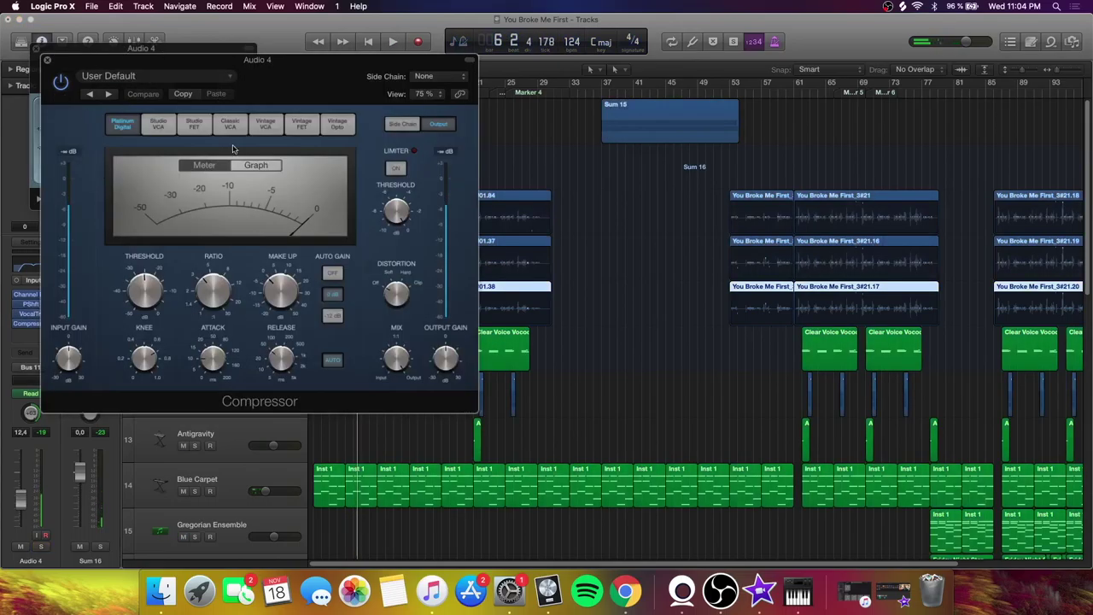
pyautogui.moveTo(144, 289); pyautogui.dragTo(143, 296)
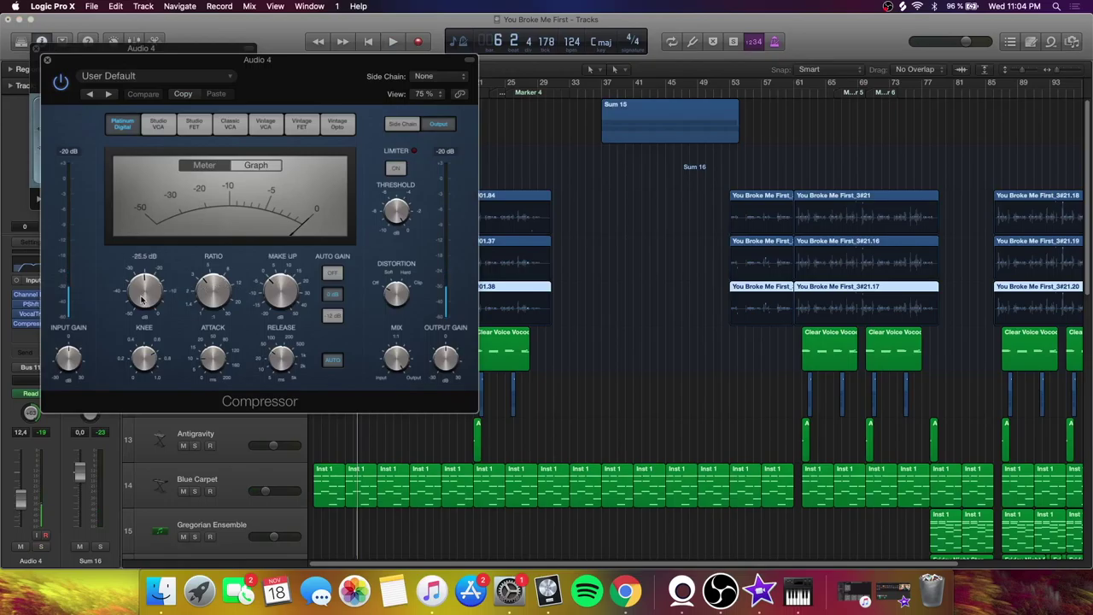
pyautogui.click(47, 58)
# Select the Sum 16 vocal stack and review the filters and mid cut in its Channel EQ
pyautogui.click(222, 169)
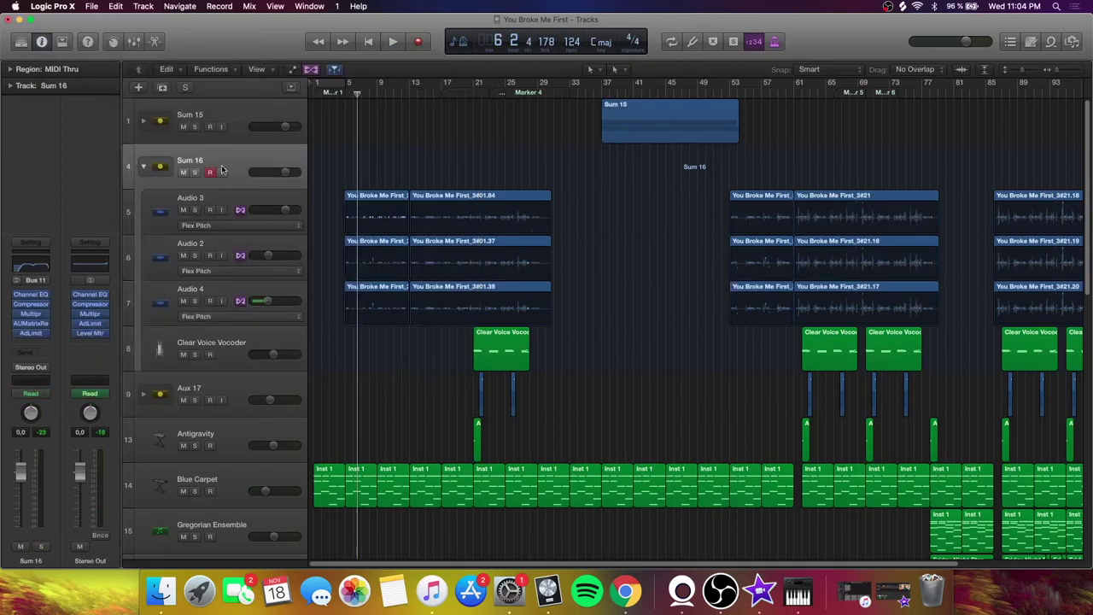
pyautogui.moveTo(31, 295)
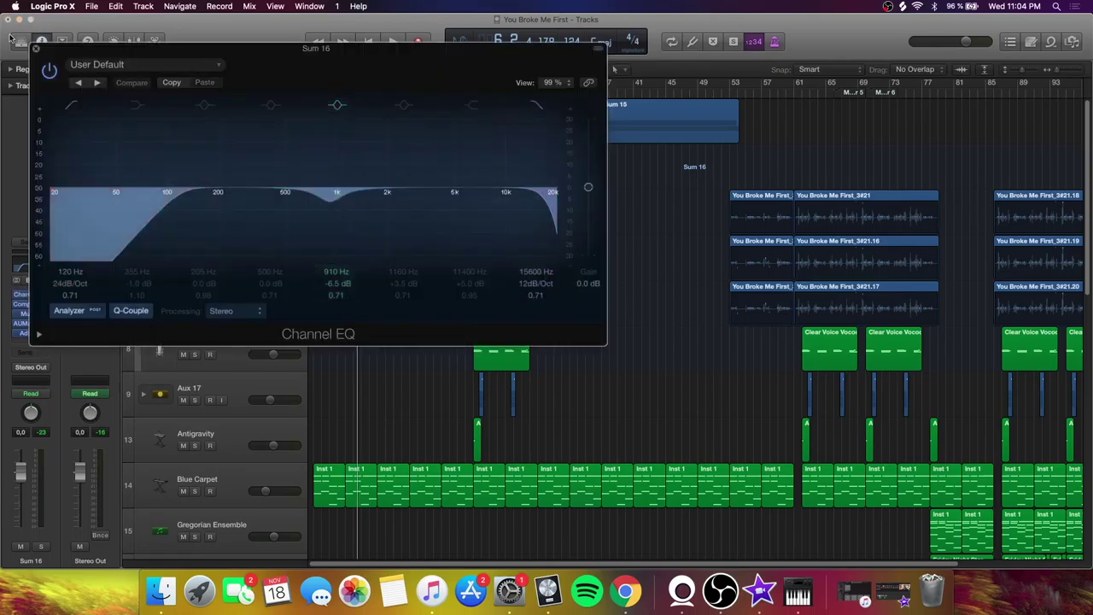
pyautogui.click(35, 48)
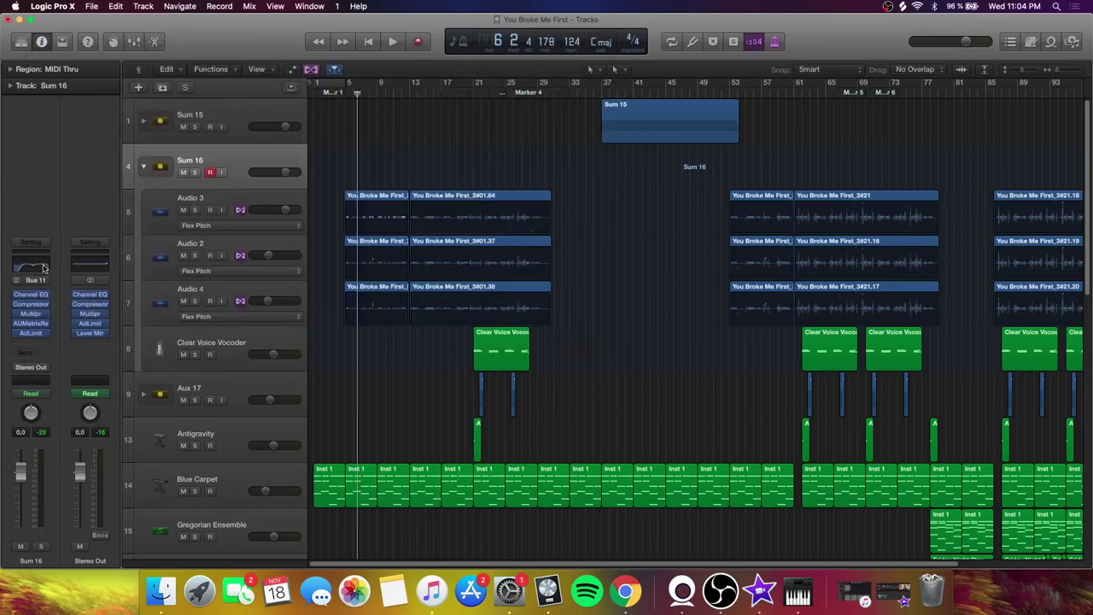
pyautogui.click(33, 294)
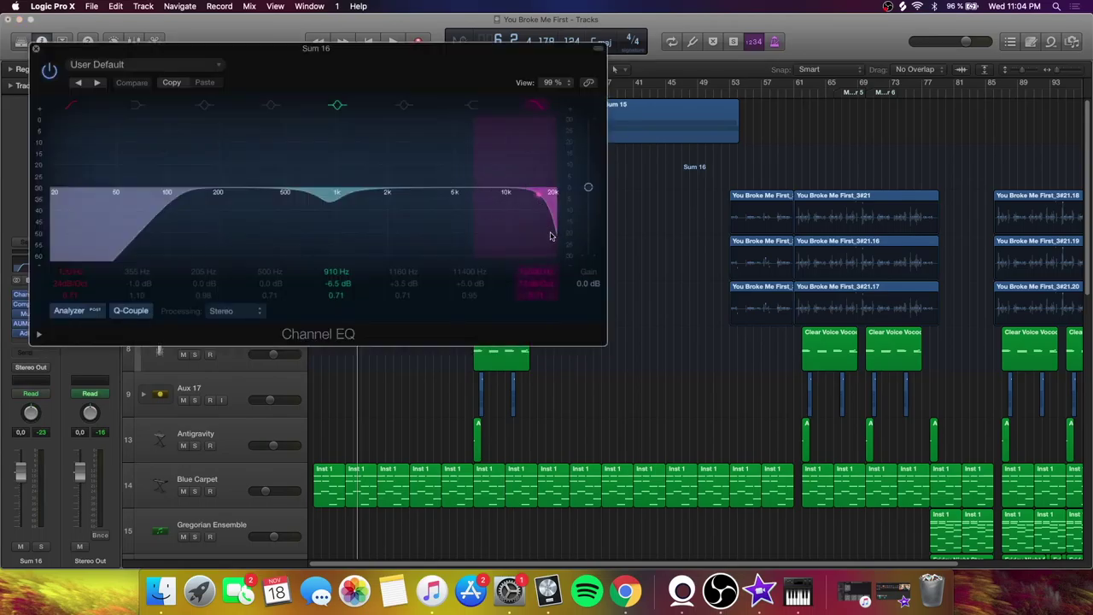
pyautogui.click(35, 48)
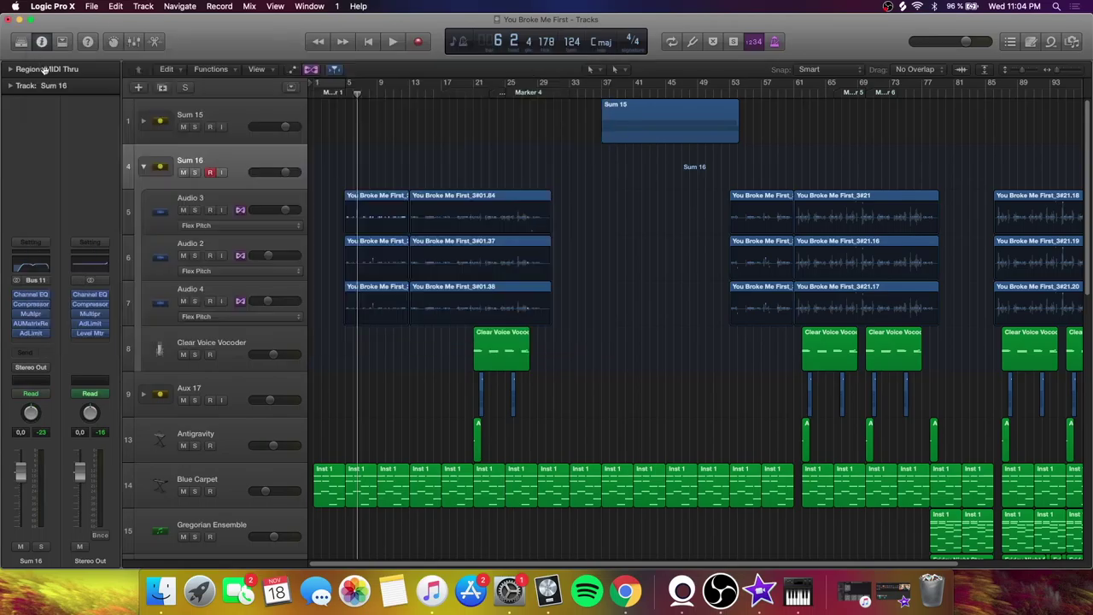
# Review the Compressor settings on the Sum 16 vocal stack, including its make-up gain
pyautogui.click(32, 305)
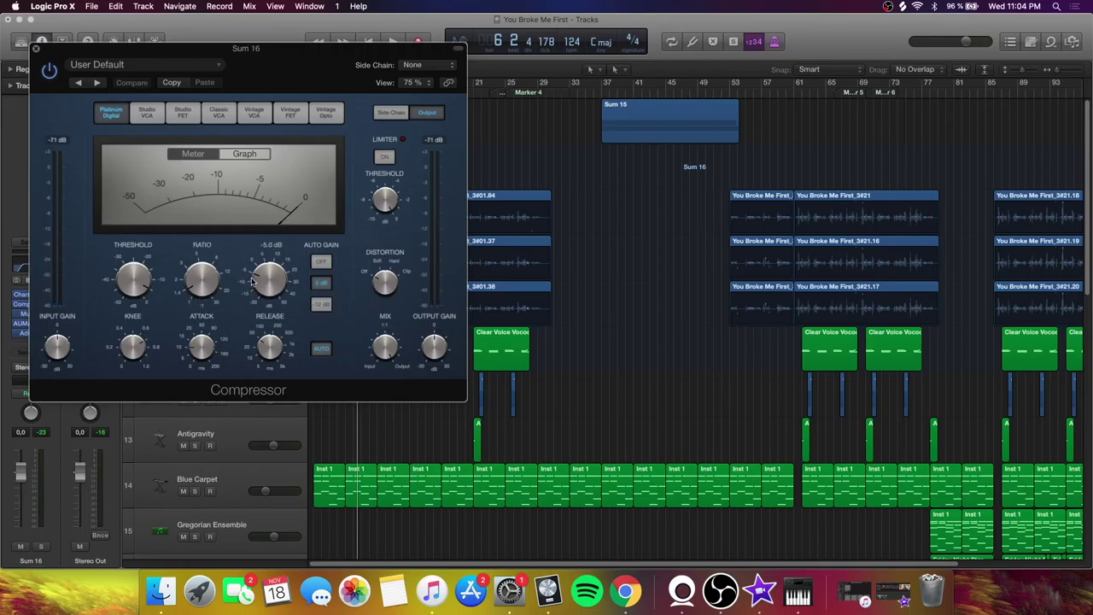
pyautogui.moveTo(256, 277)
pyautogui.click(35, 49)
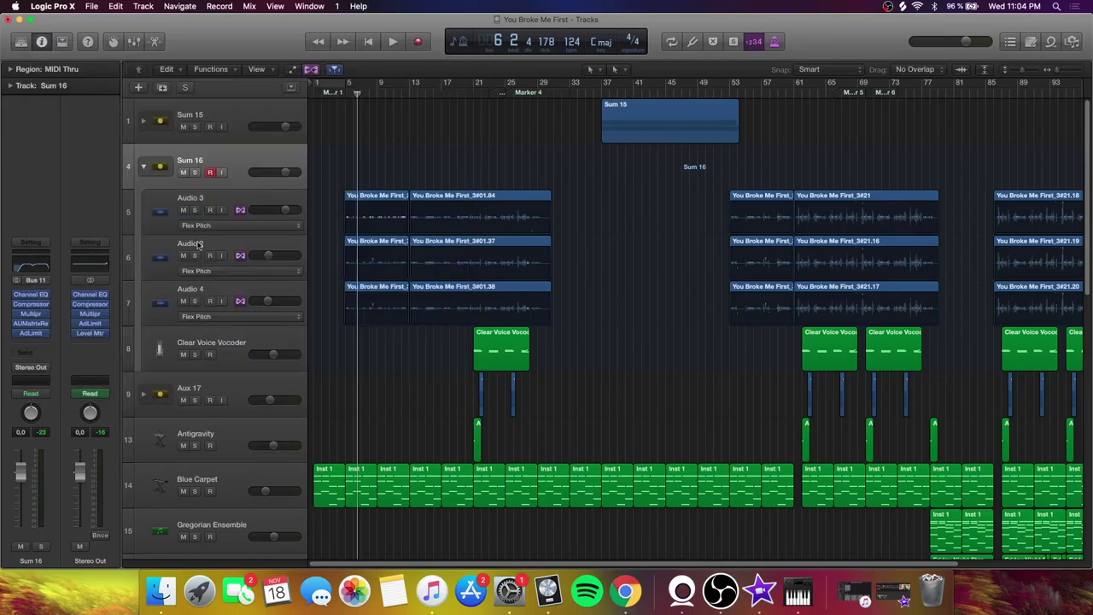
# Review the remaining effects on the Sum 16 vocal stack: Multipressor, AUMatrixReverb and Adaptive Limiter
pyautogui.click(31, 313)
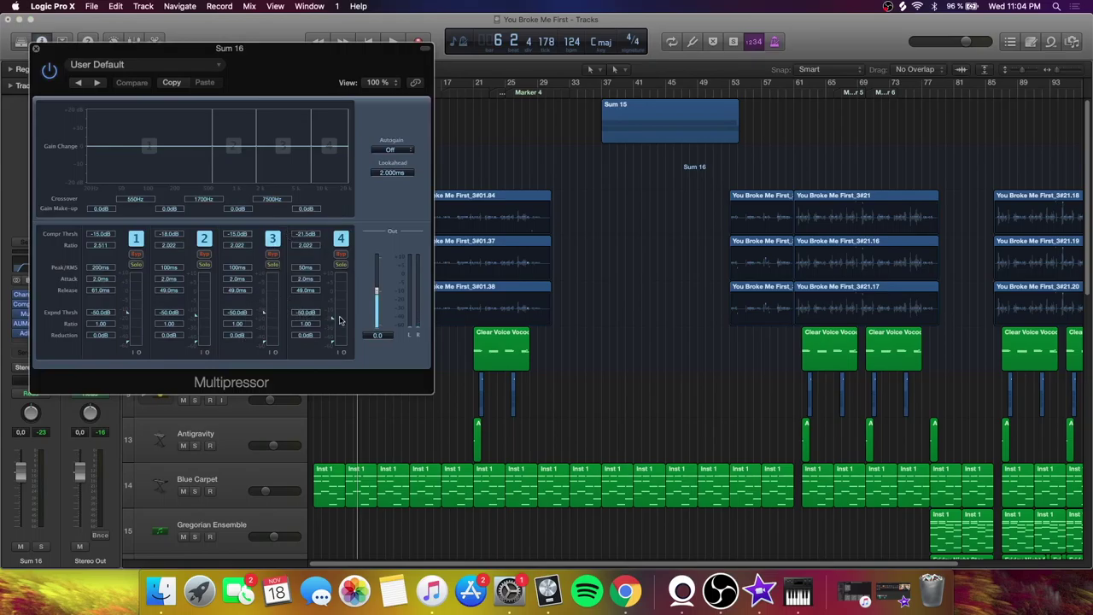
pyautogui.click(35, 49)
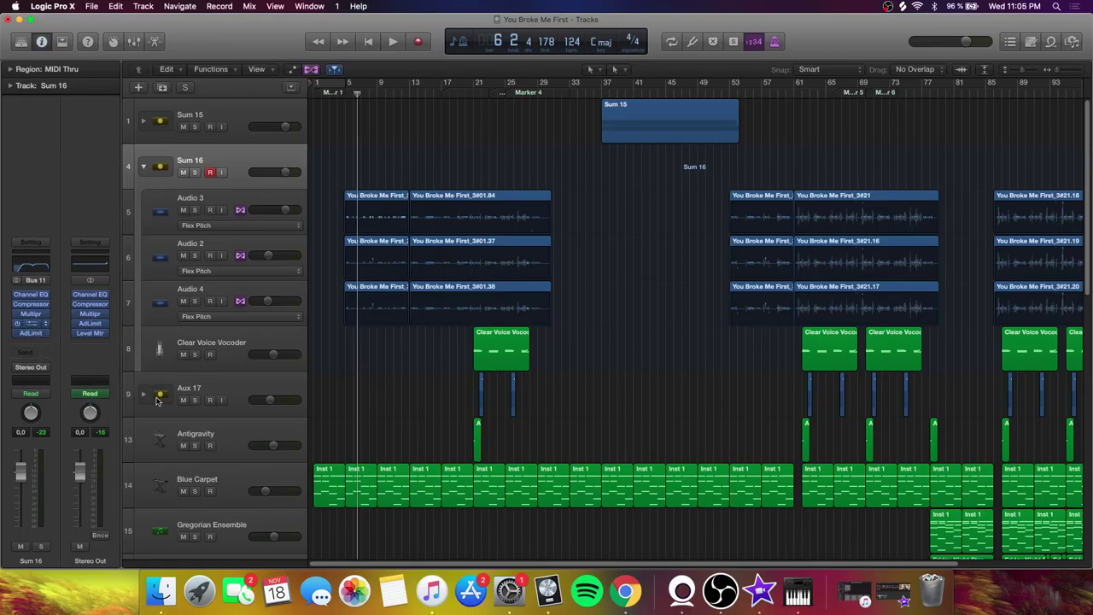
pyautogui.click(30, 323)
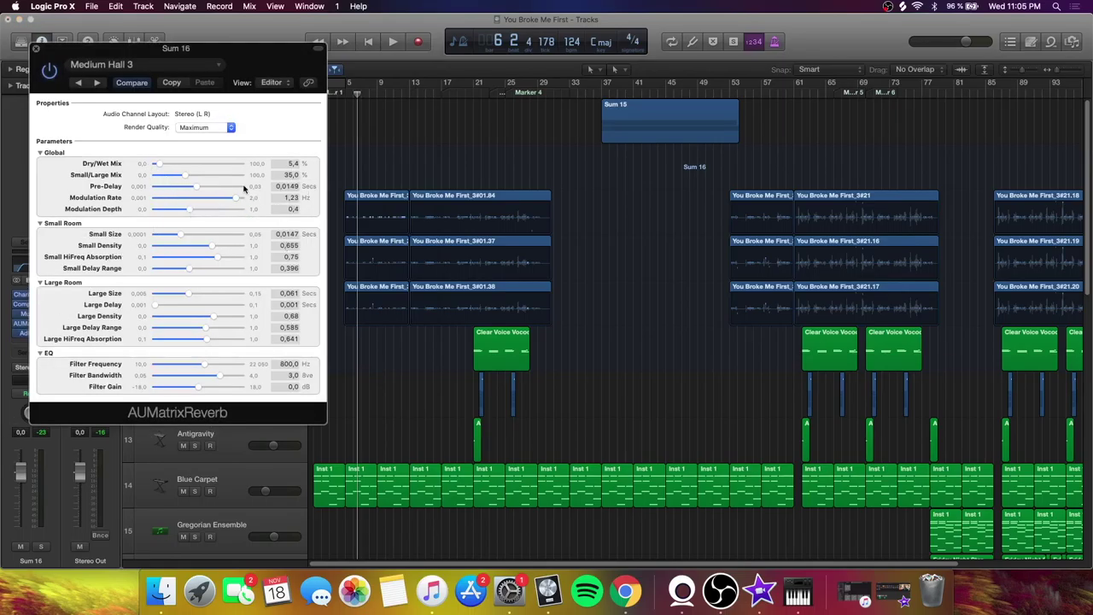
pyautogui.click(35, 49)
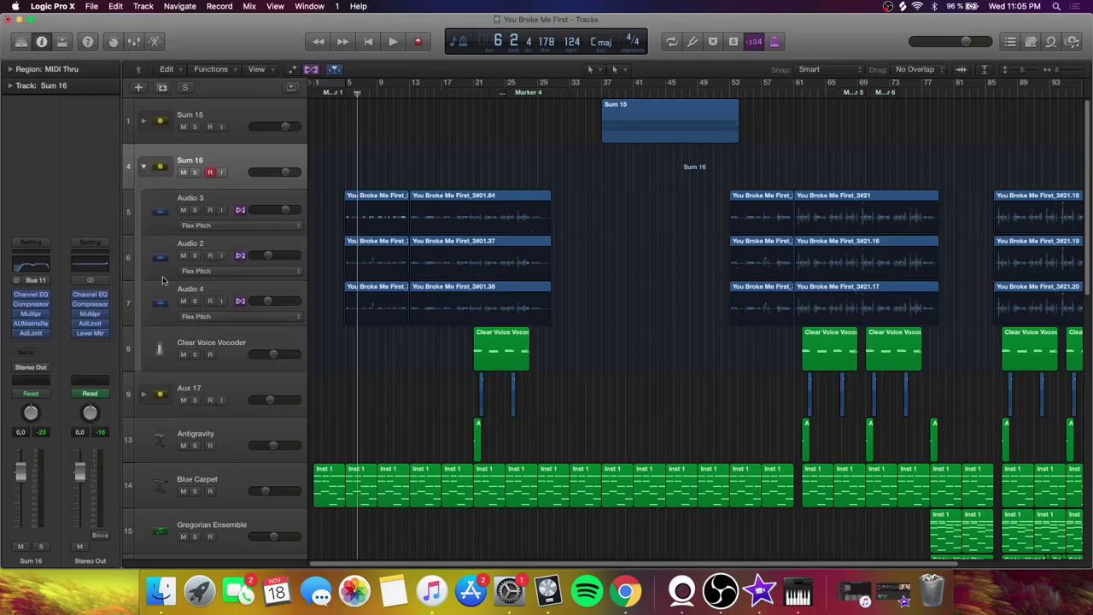
pyautogui.click(30, 333)
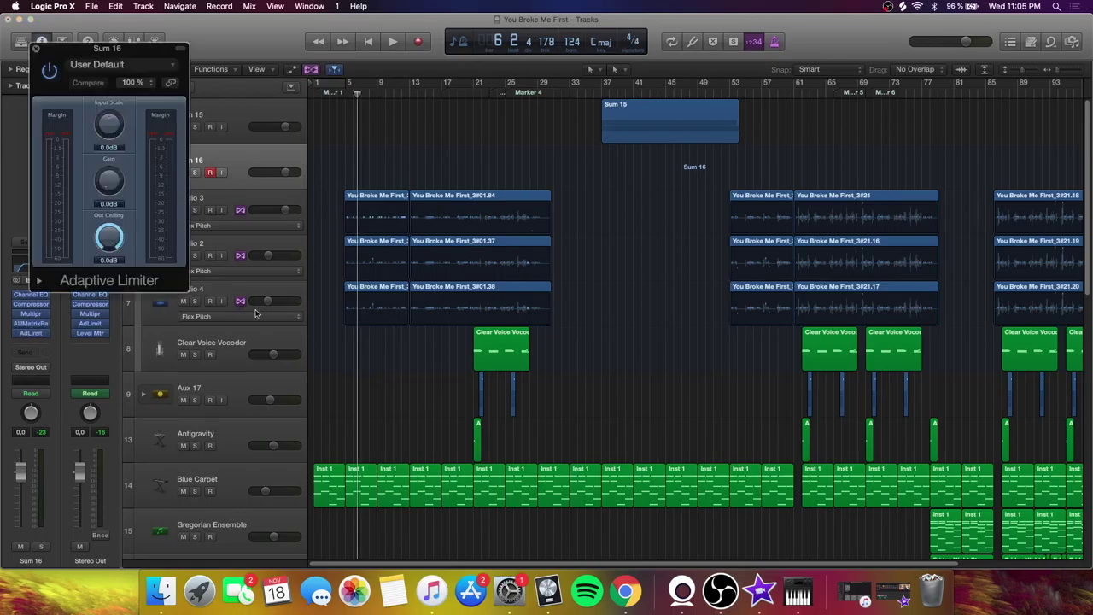
pyautogui.click(36, 49)
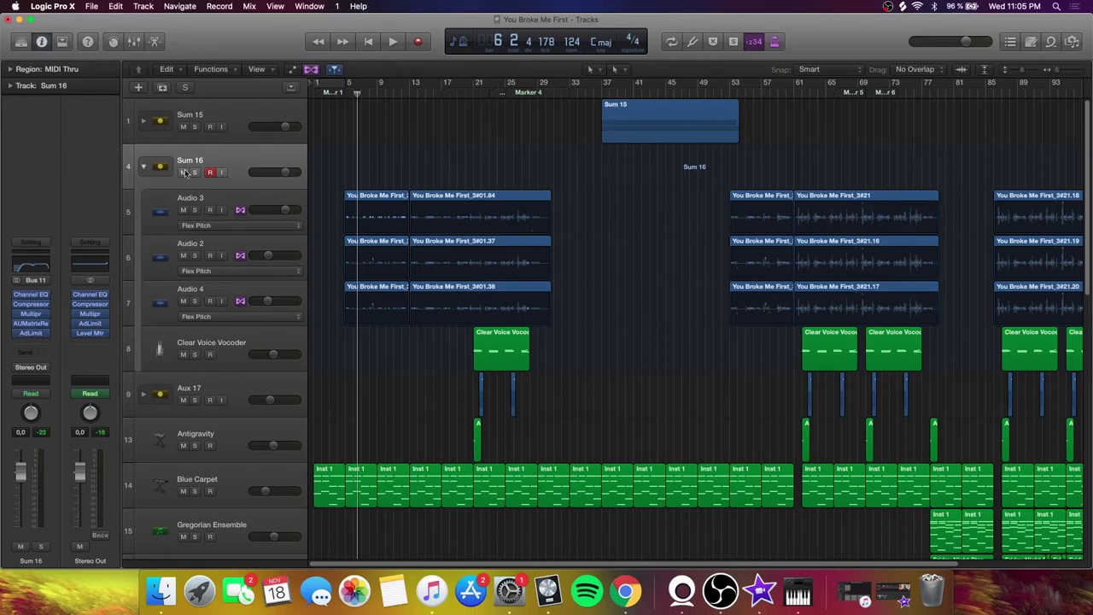
# Solo the Sum 16 vocal stack and play it from bar 5, then clear the solo and collapse the stack
pyautogui.click(194, 172)
pyautogui.click(346, 94)
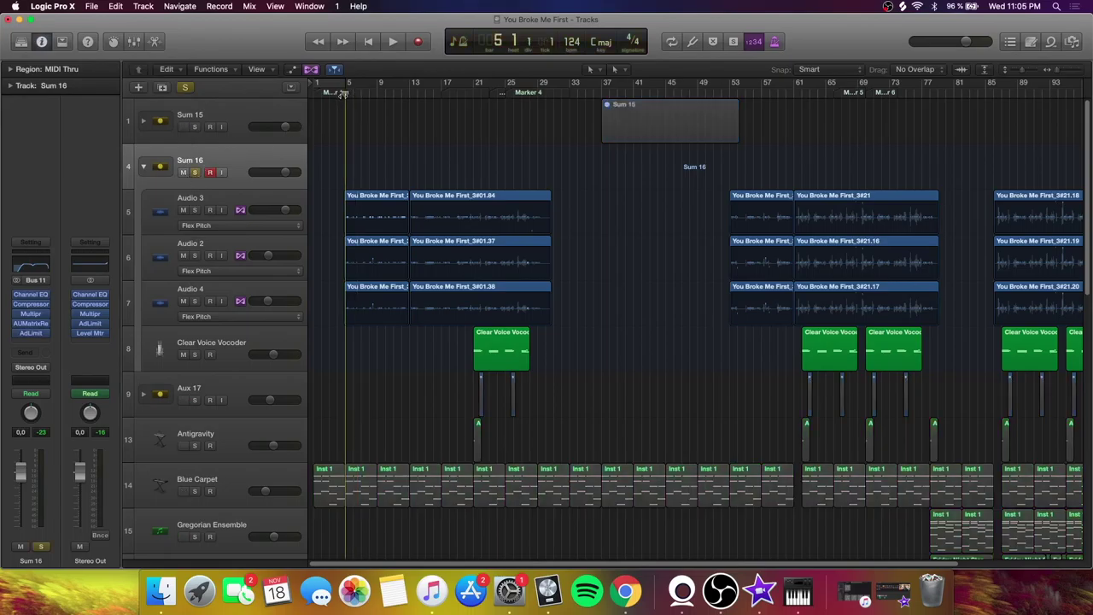
pyautogui.press('space')
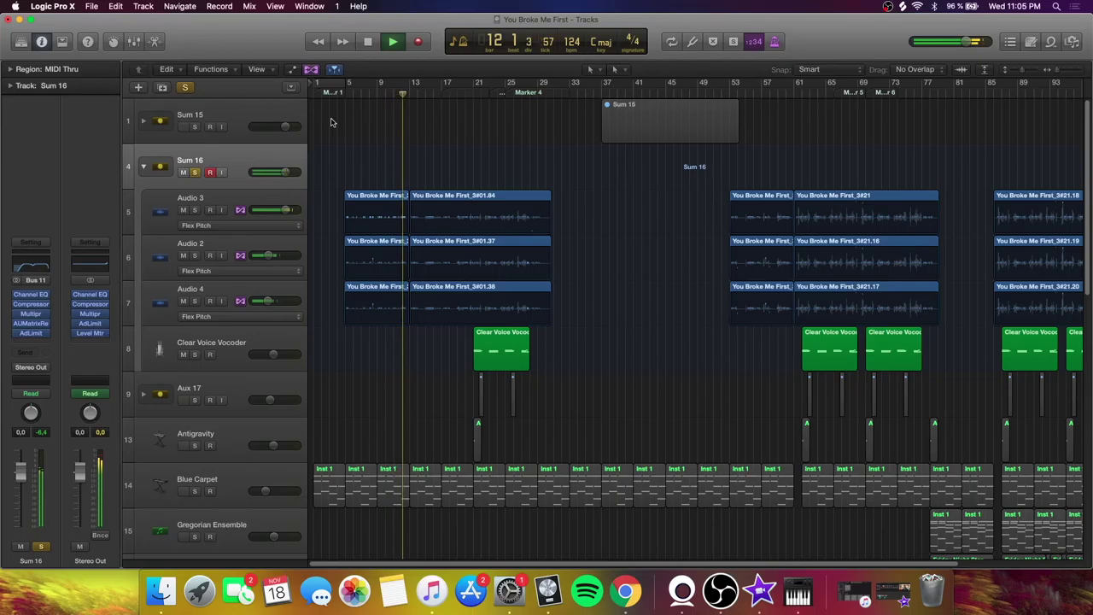
pyautogui.press('space')
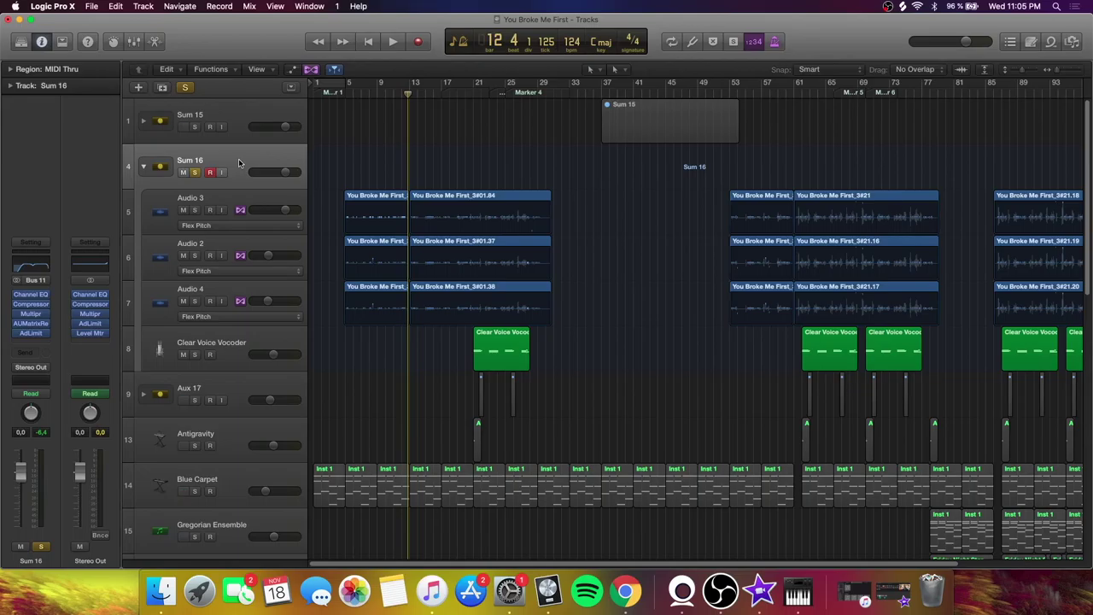
pyautogui.click(344, 92)
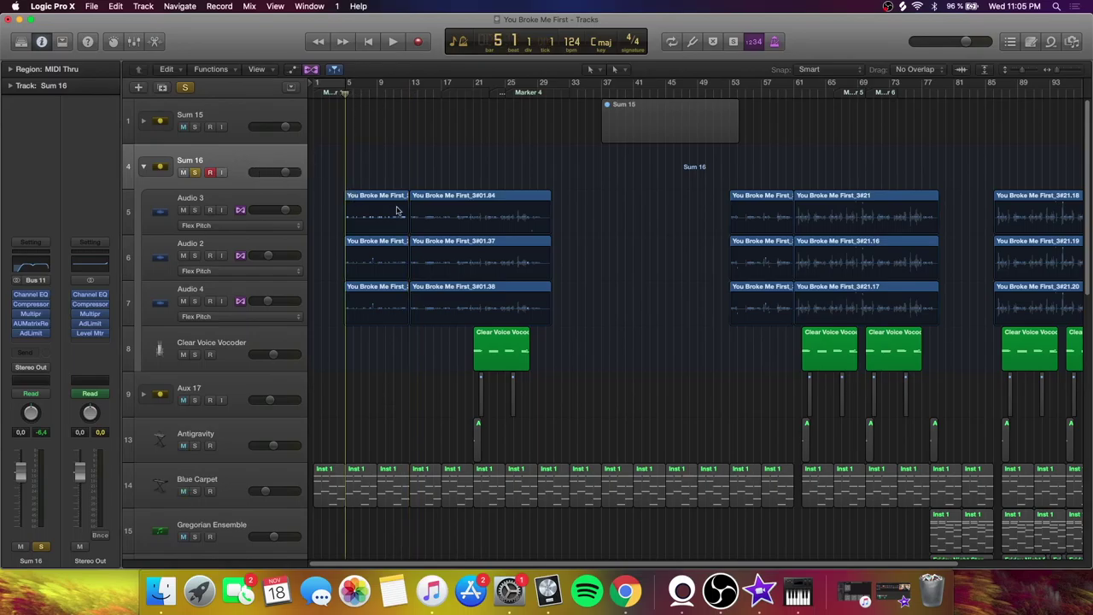
pyautogui.click(143, 166)
# Select and solo the 808 Bass track with the playhead at bar 13, and review its ES2 instrument settings
pyautogui.scroll(-5, 494, 424)
pyautogui.scroll(-4, 402, 220)
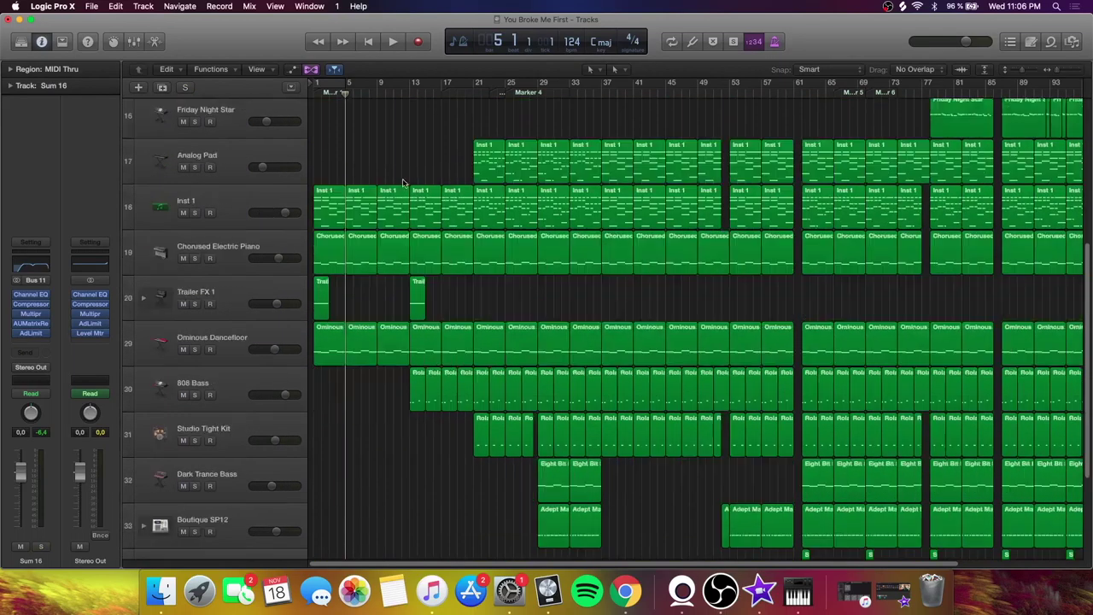
pyautogui.click(411, 92)
pyautogui.click(205, 359)
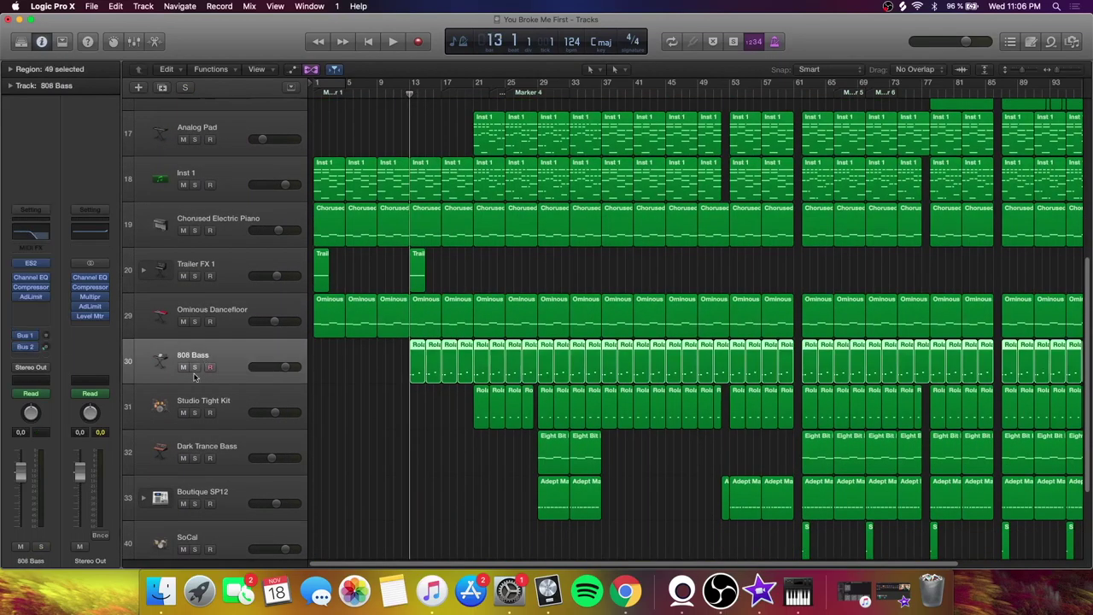
pyautogui.click(34, 245)
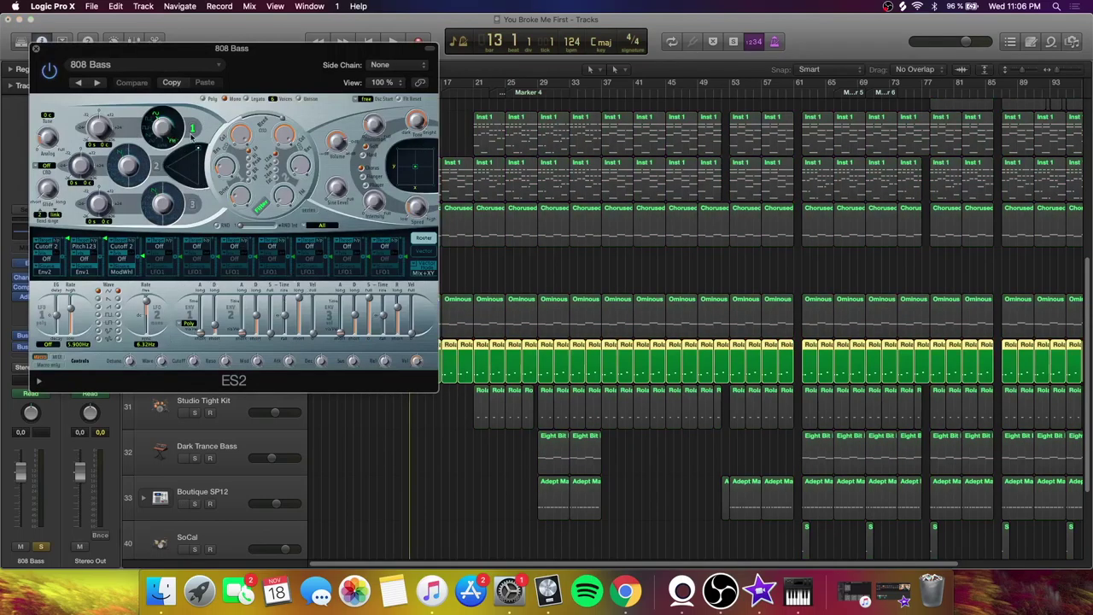
pyautogui.moveTo(258, 85); pyautogui.dragTo(613, 85)
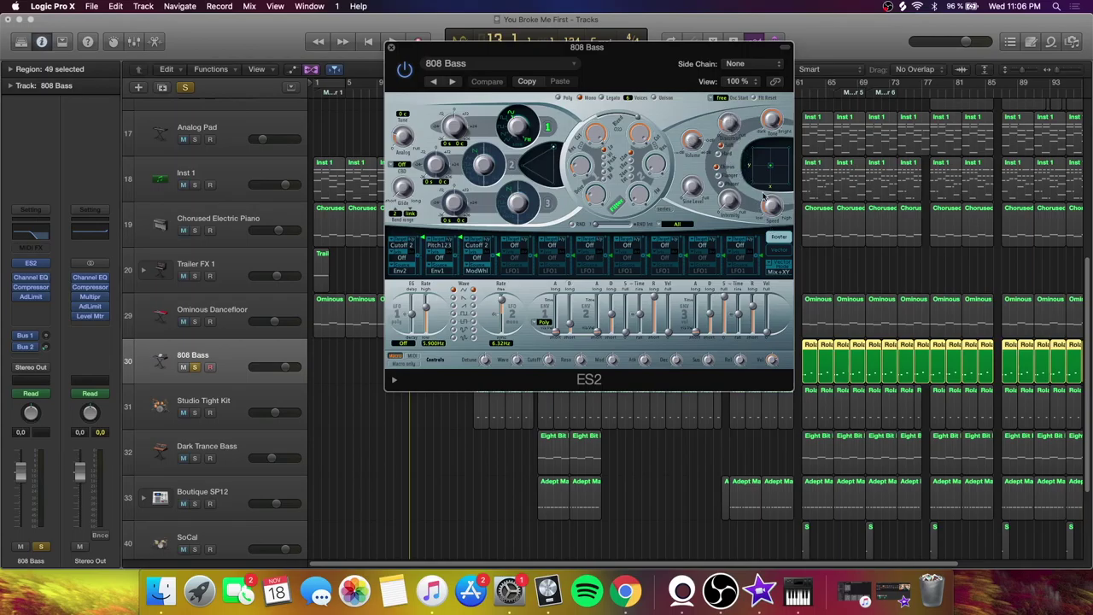
pyautogui.moveTo(564, 55); pyautogui.dragTo(1007, 111)
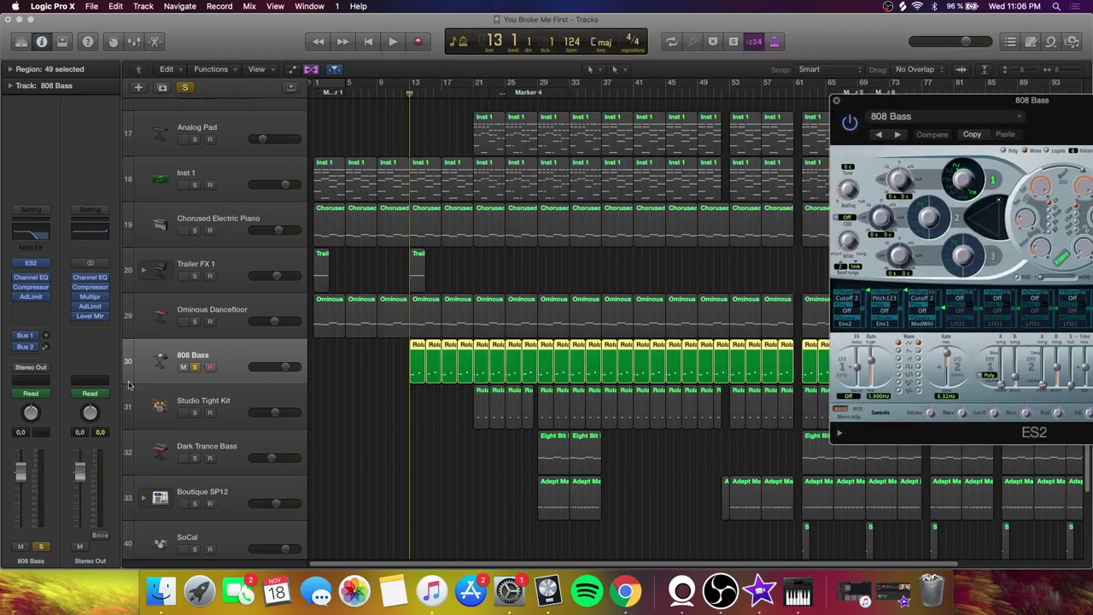
# Play the soloed 808 Bass from bar 13 while viewing ES2, then close the instrument and clear the solo
pyautogui.press('space')
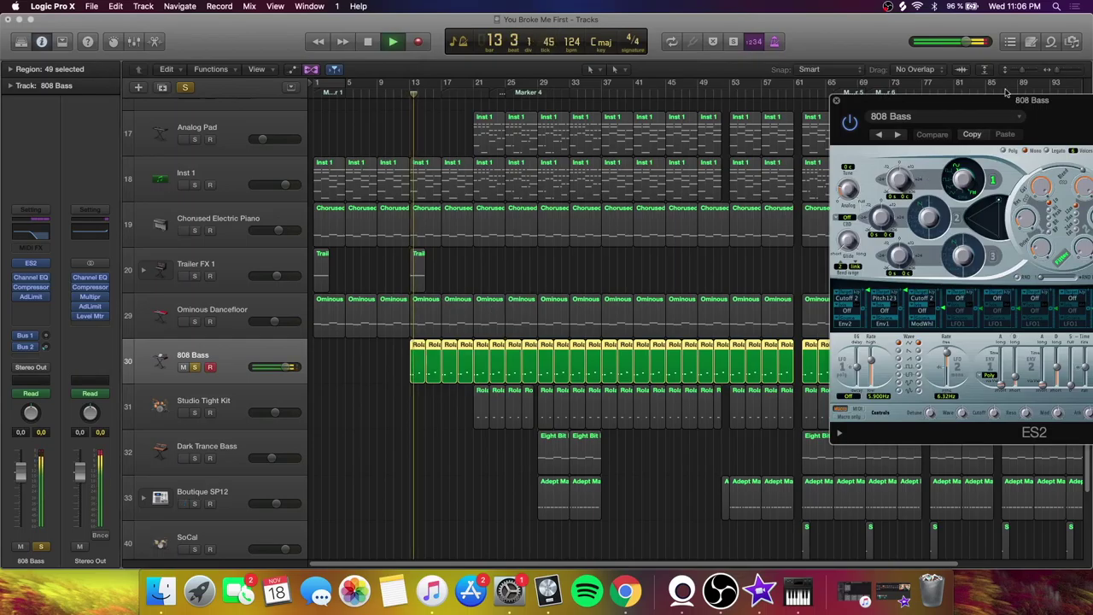
pyautogui.moveTo(1005, 98); pyautogui.dragTo(784, 66)
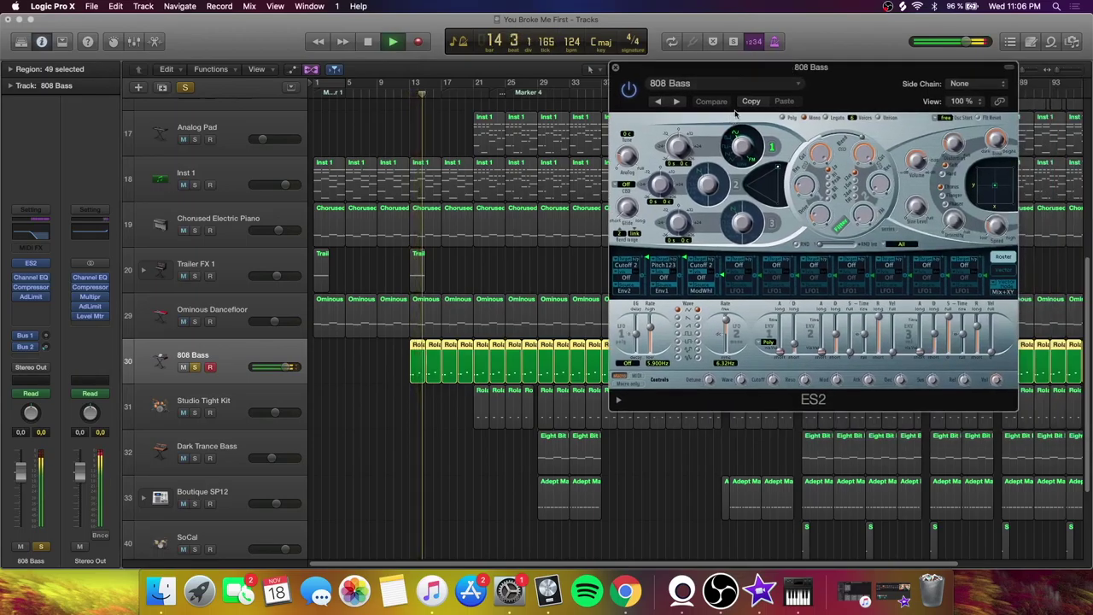
pyautogui.click(615, 68)
pyautogui.press('space')
pyautogui.click(194, 367)
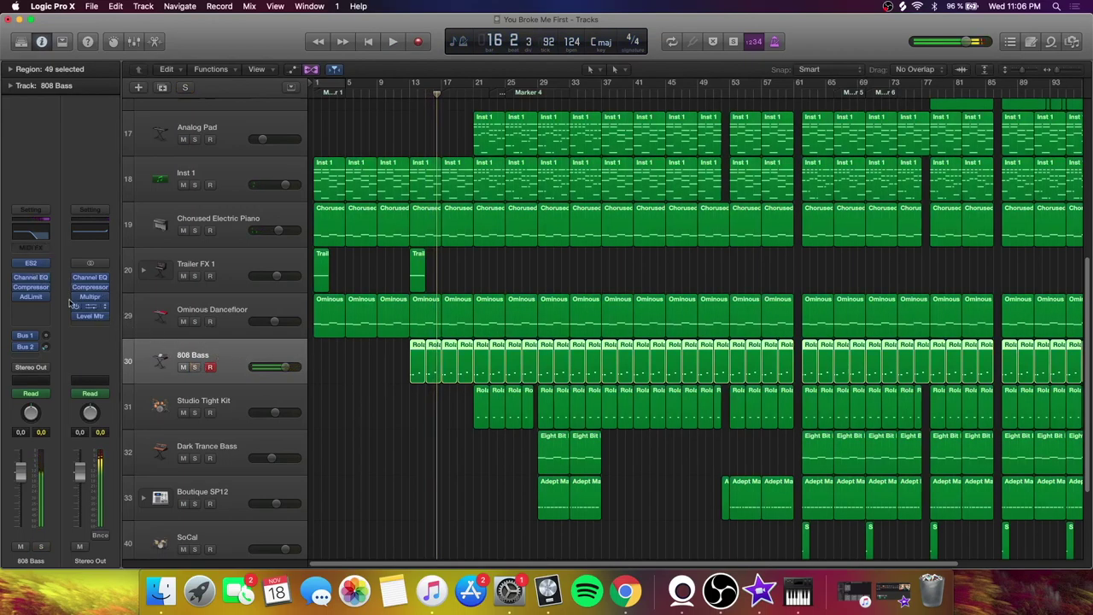
# Review the high cut in the 808 Bass track's Channel EQ and solo the track
pyautogui.click(393, 97)
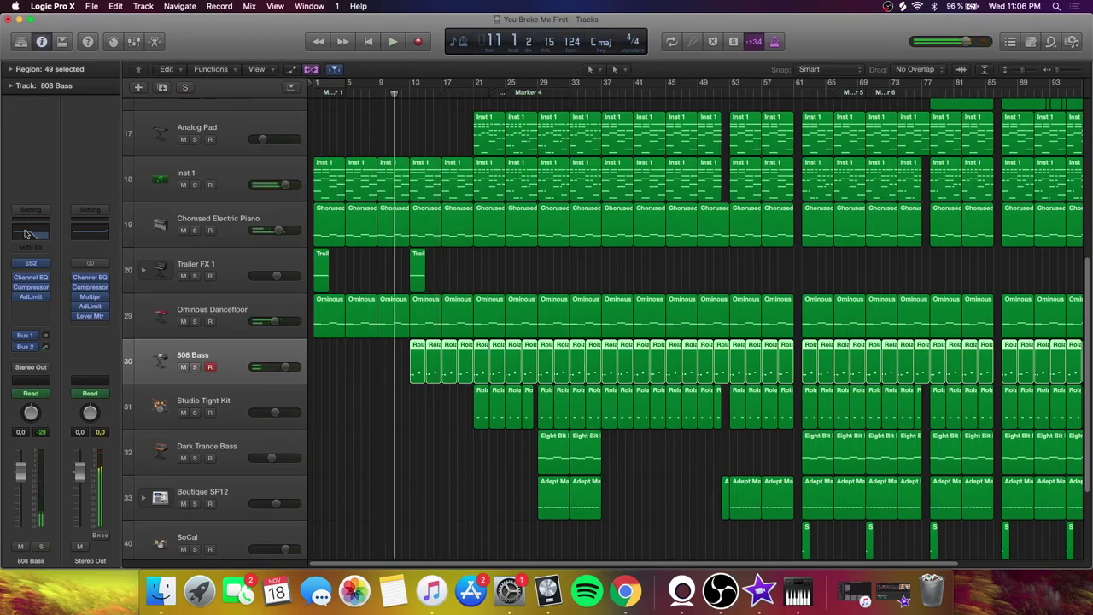
pyautogui.click(25, 233)
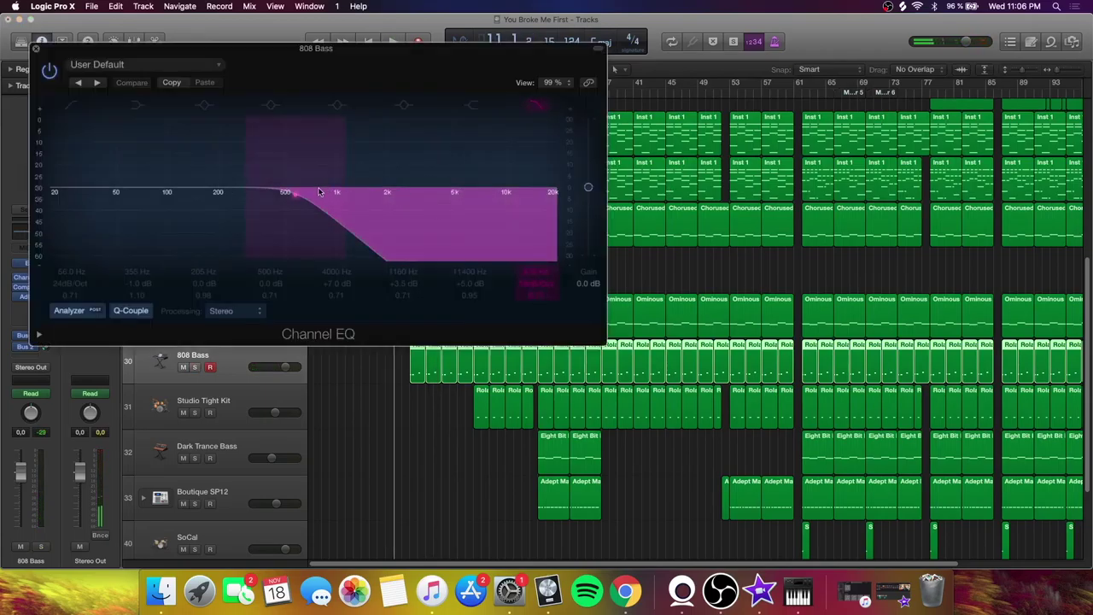
pyautogui.click(196, 367)
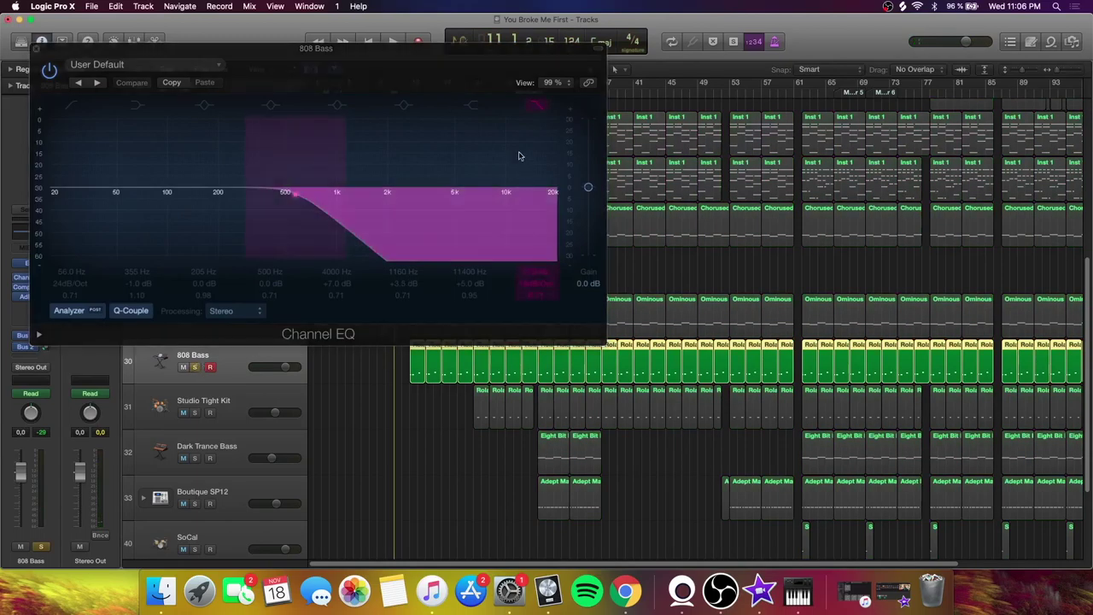
# Play the 808 Bass from bar 16 with its Channel EQ high cut turned off, then switch the high cut back on
pyautogui.click(538, 105)
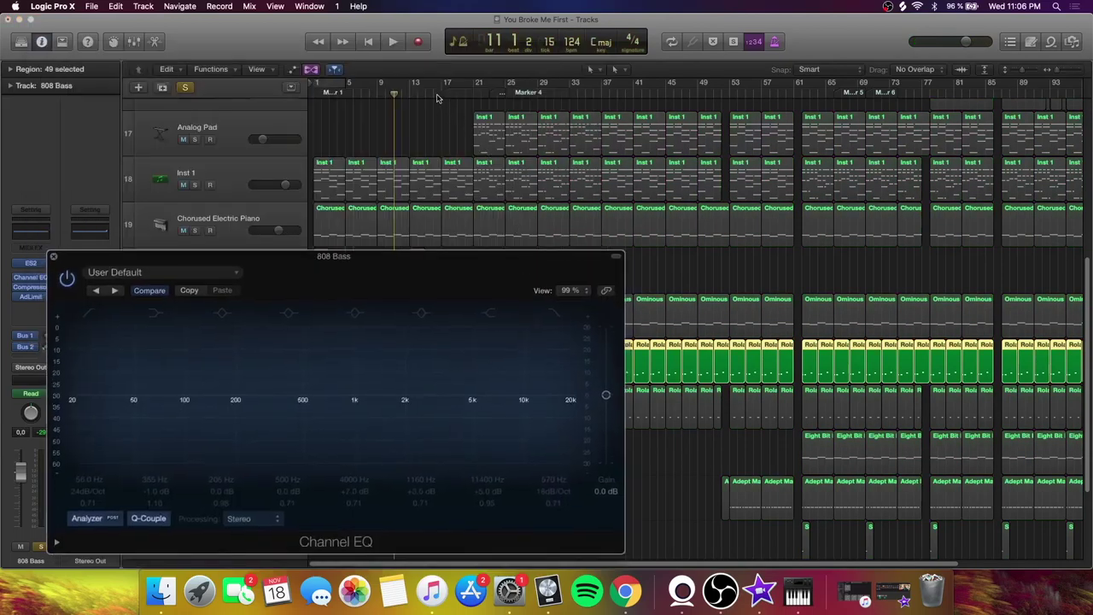
pyautogui.click(437, 97)
pyautogui.press('space')
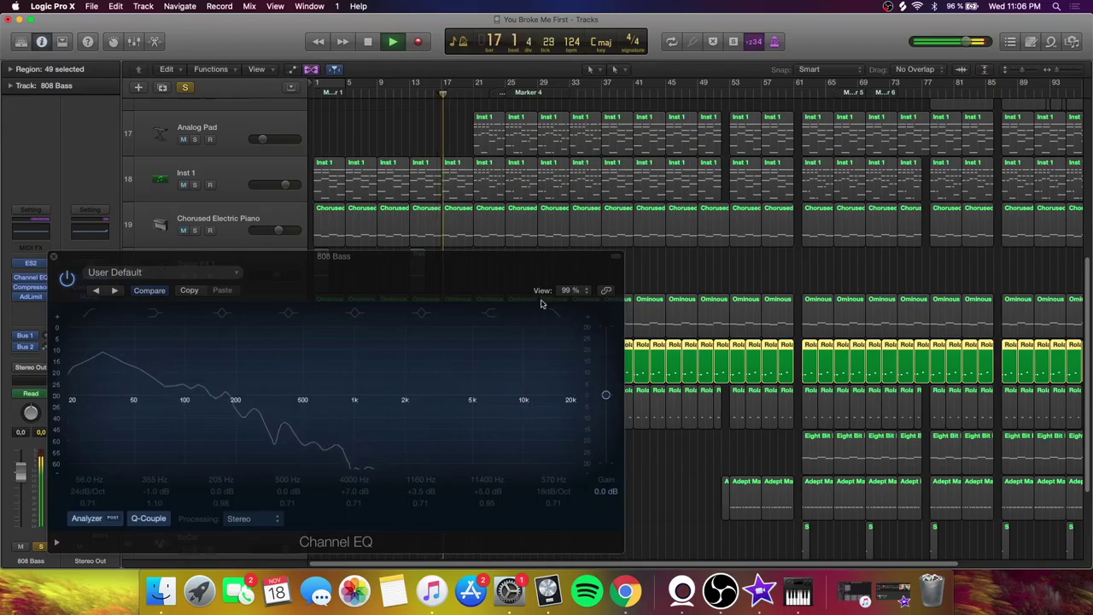
pyautogui.click(295, 359)
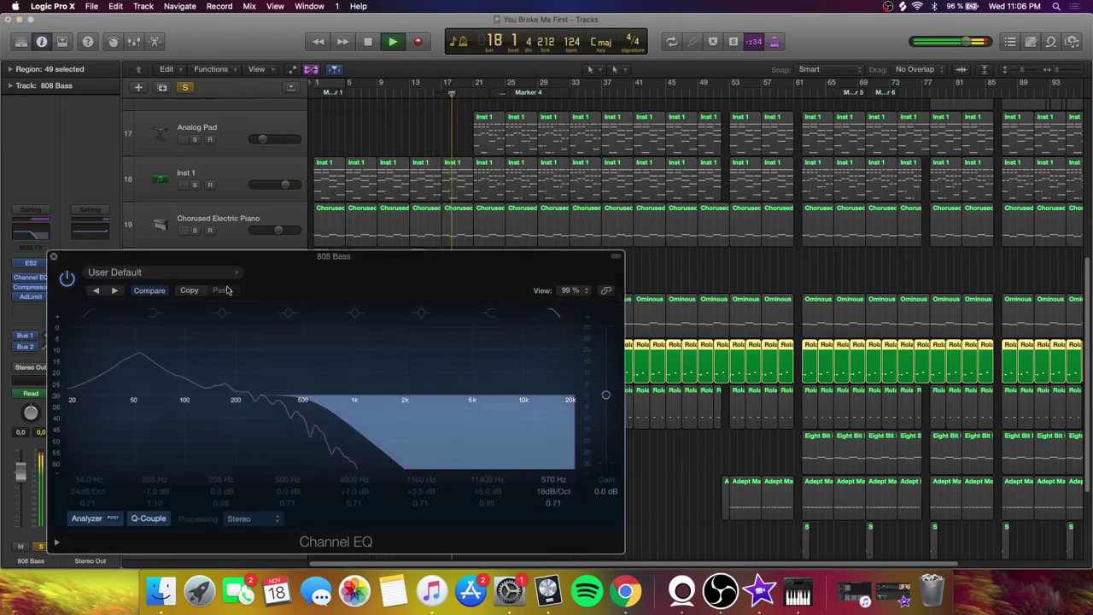
pyautogui.press('space')
pyautogui.click(53, 256)
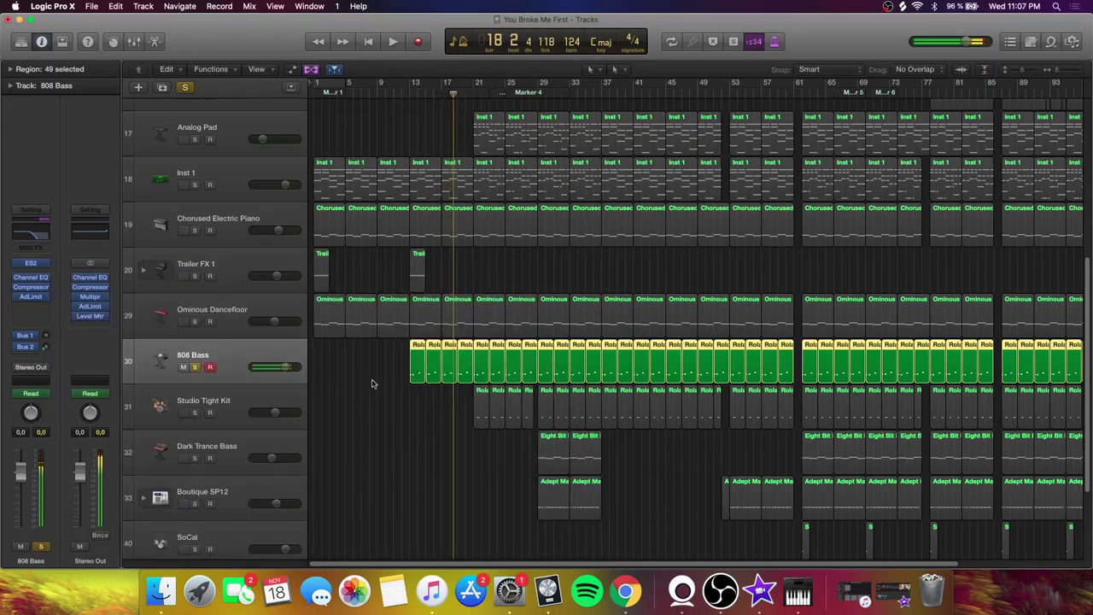
# Review the Compressor and Adaptive Limiter on the 808 Bass track, then clear its solo
pyautogui.click(369, 385)
pyautogui.click(34, 287)
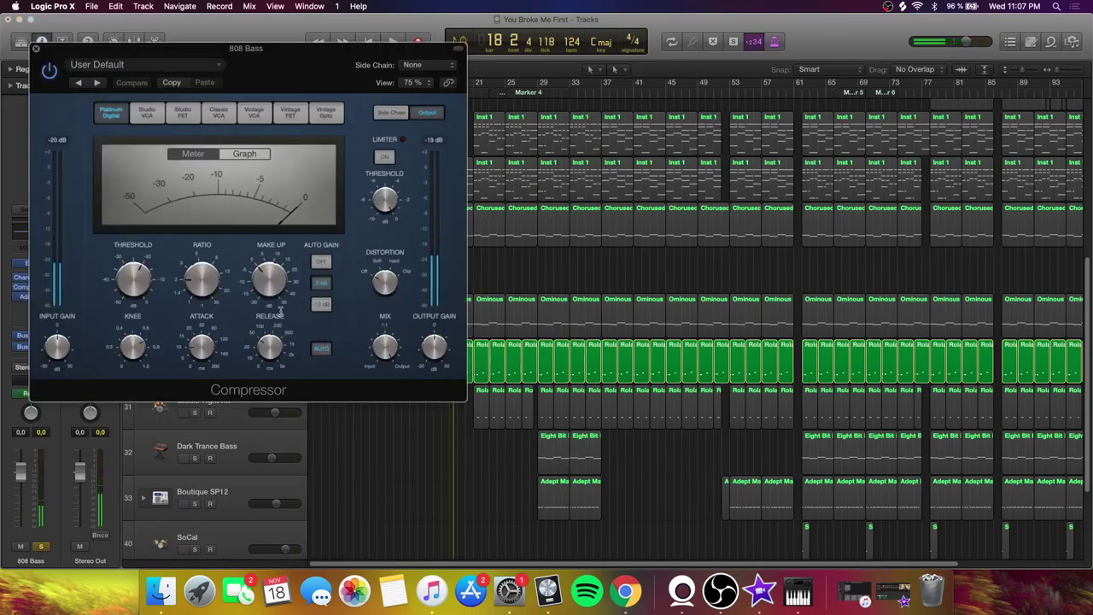
pyautogui.click(35, 49)
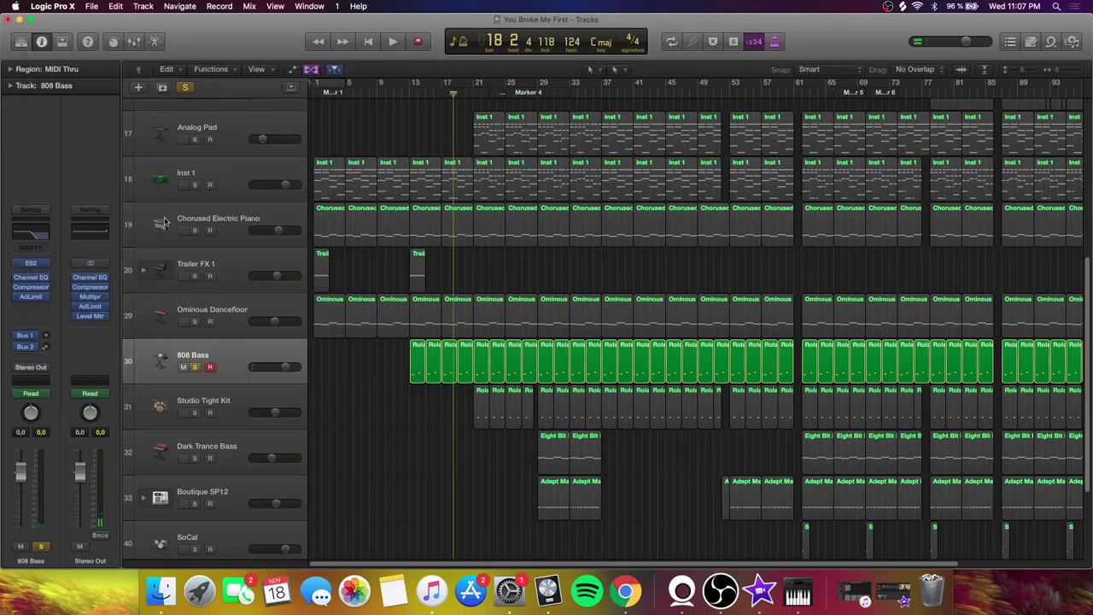
pyautogui.click(34, 297)
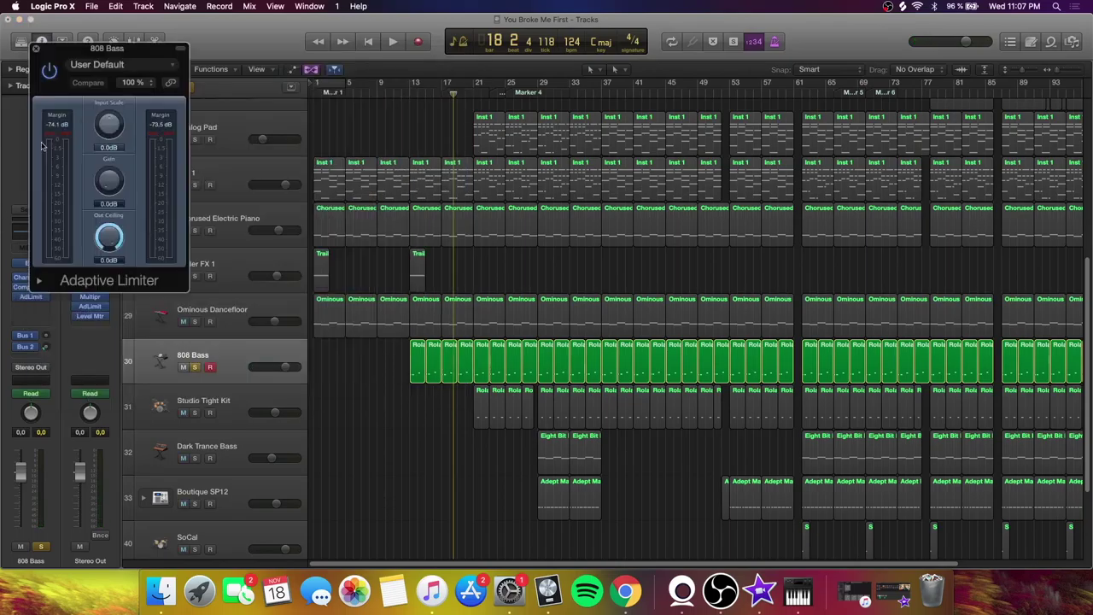
pyautogui.click(36, 49)
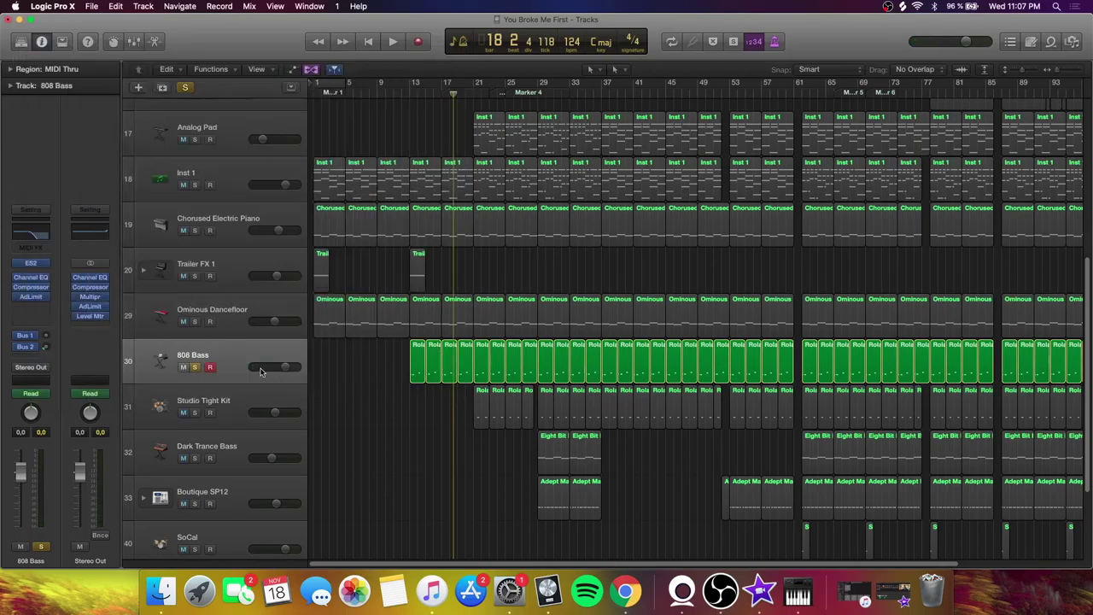
pyautogui.click(194, 368)
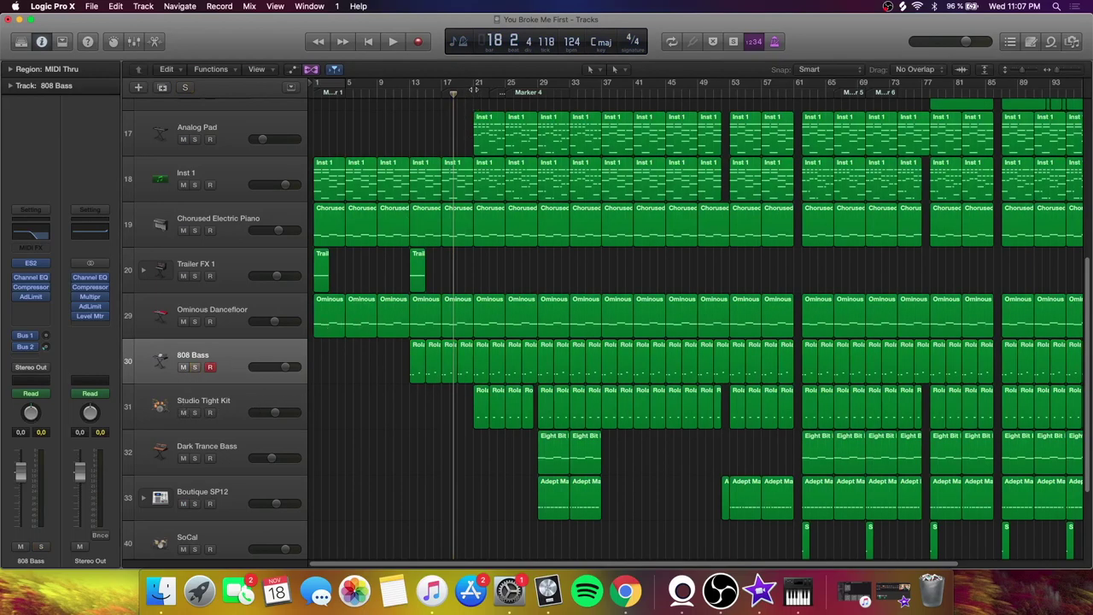
# Solo the Analog Pad track and play it from bar 21
pyautogui.click(472, 92)
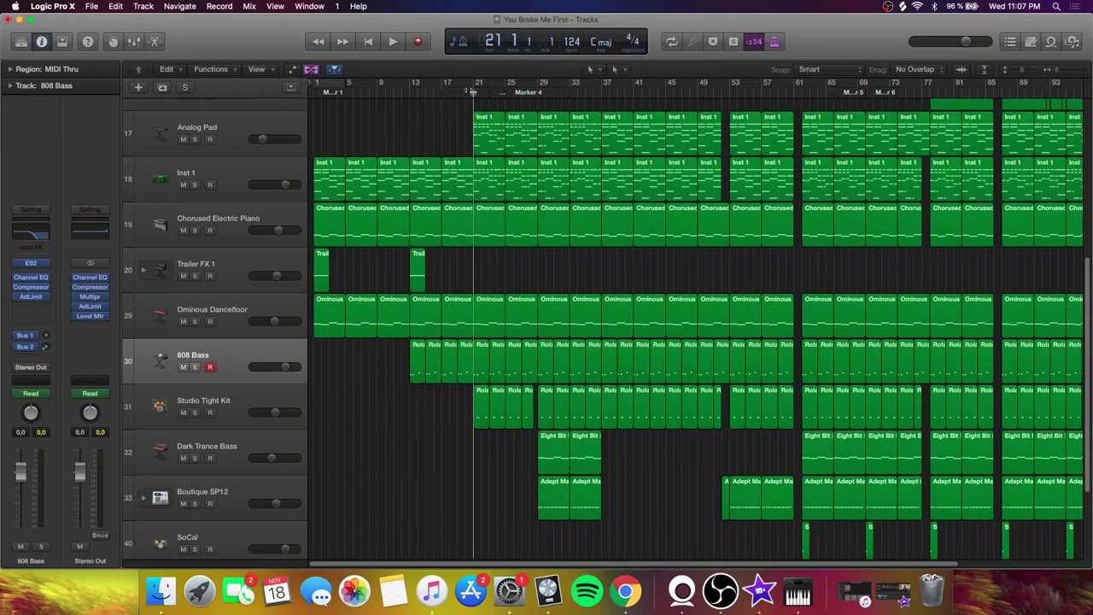
pyautogui.click(193, 141)
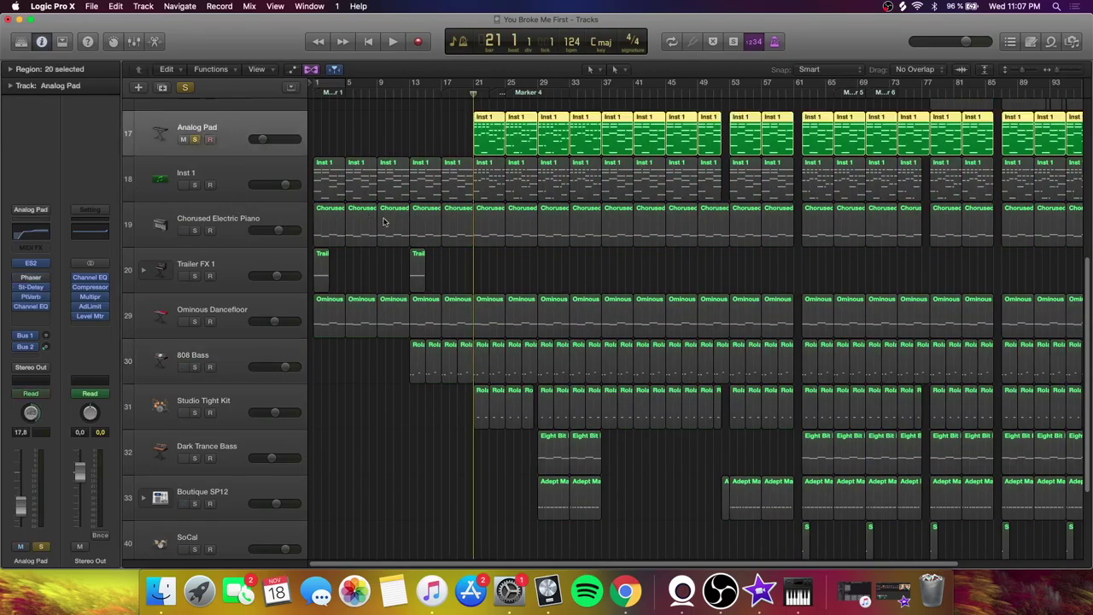
pyautogui.press('space')
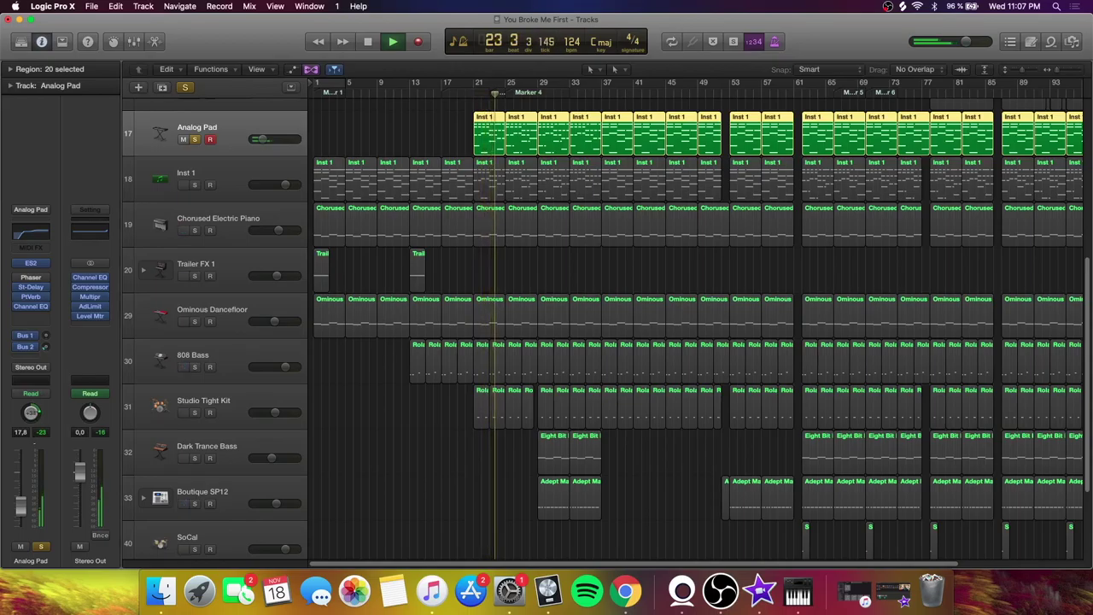
pyautogui.scroll(3, 598, 334)
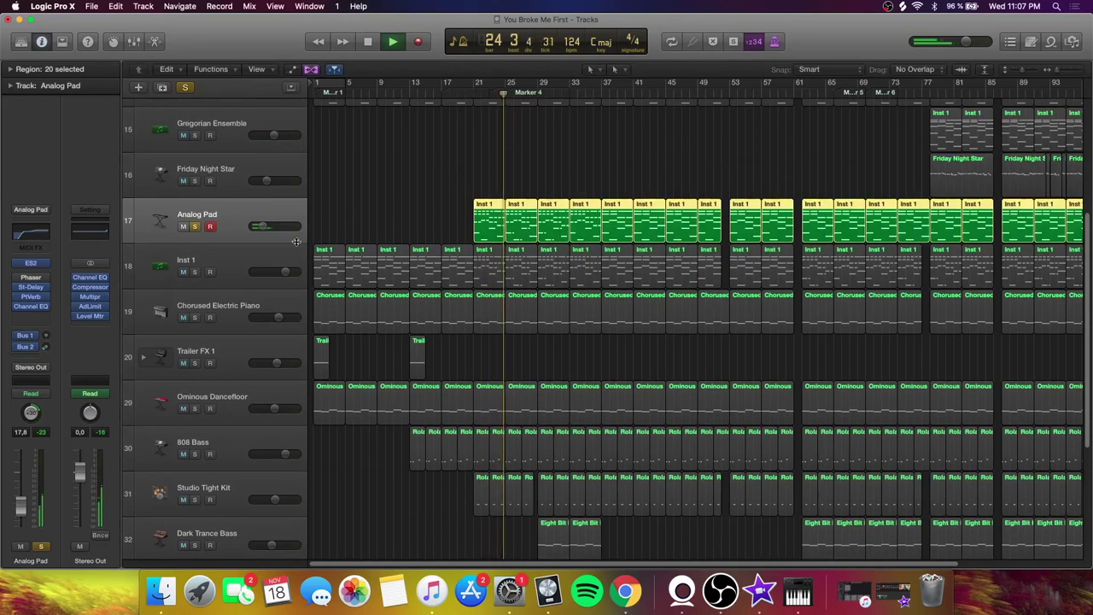
pyautogui.press('space')
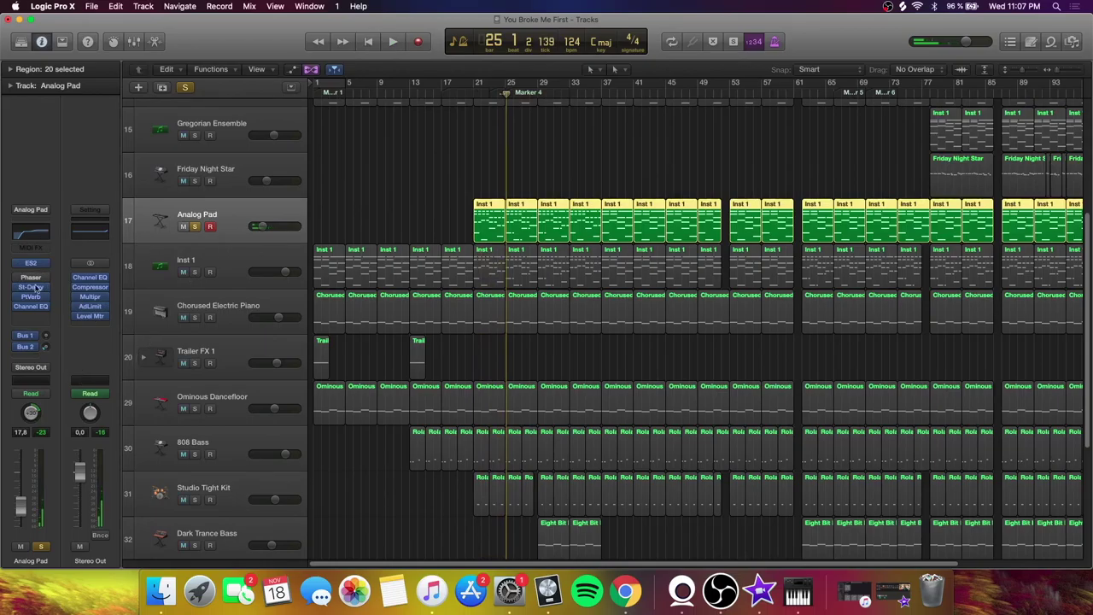
# Review the Channel EQ on the Analog Pad track, then clear the track's solo
pyautogui.click(18, 277)
pyautogui.press('v')
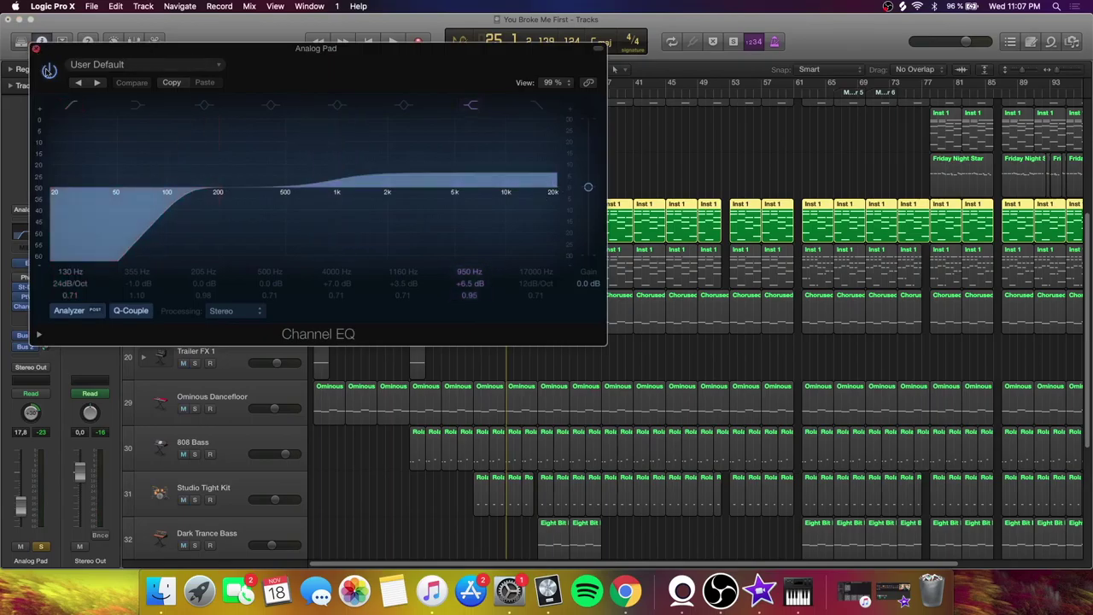
pyautogui.click(32, 46)
pyautogui.click(194, 226)
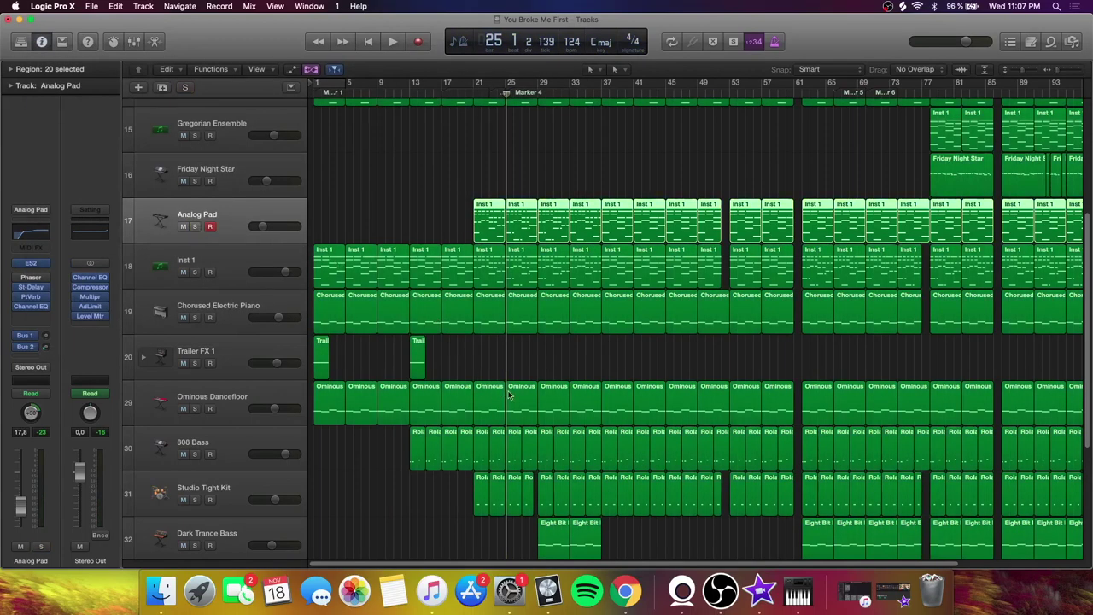
# Solo the Studio Tight Kit track, move the playhead to bar 21 and review the track's Channel EQ
pyautogui.scroll(-2, 269, 413)
pyautogui.click(224, 453)
pyautogui.click(195, 460)
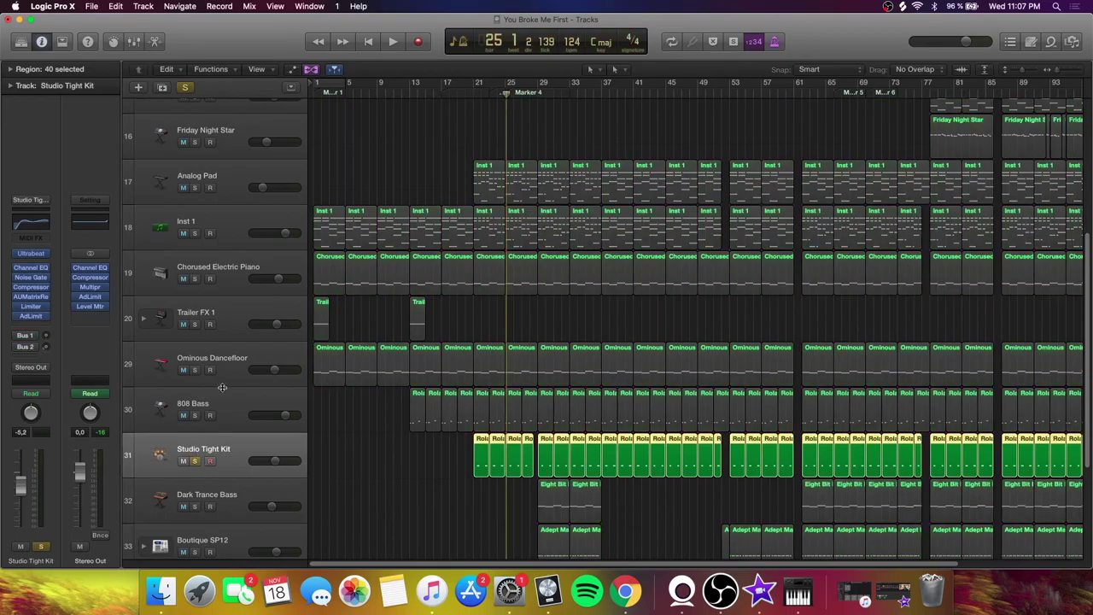
pyautogui.click(471, 95)
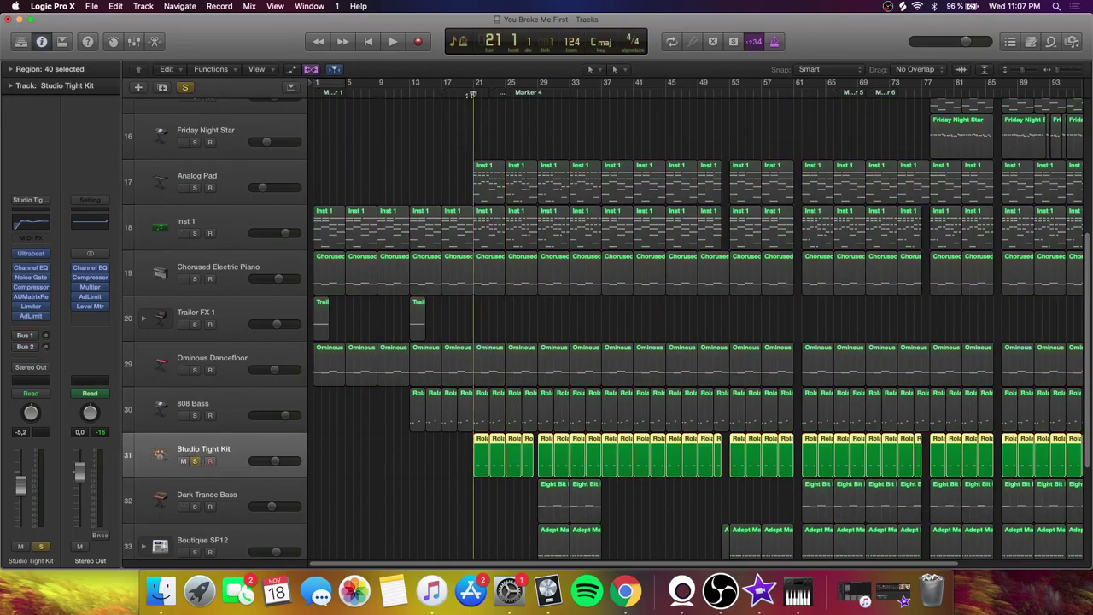
pyautogui.click(32, 270)
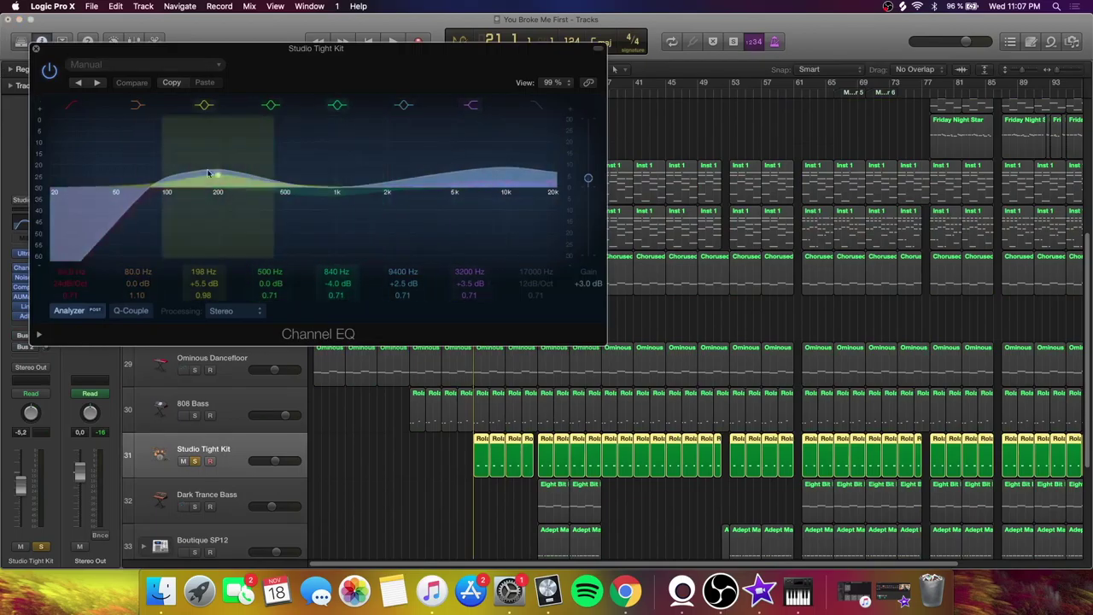
pyautogui.click(35, 49)
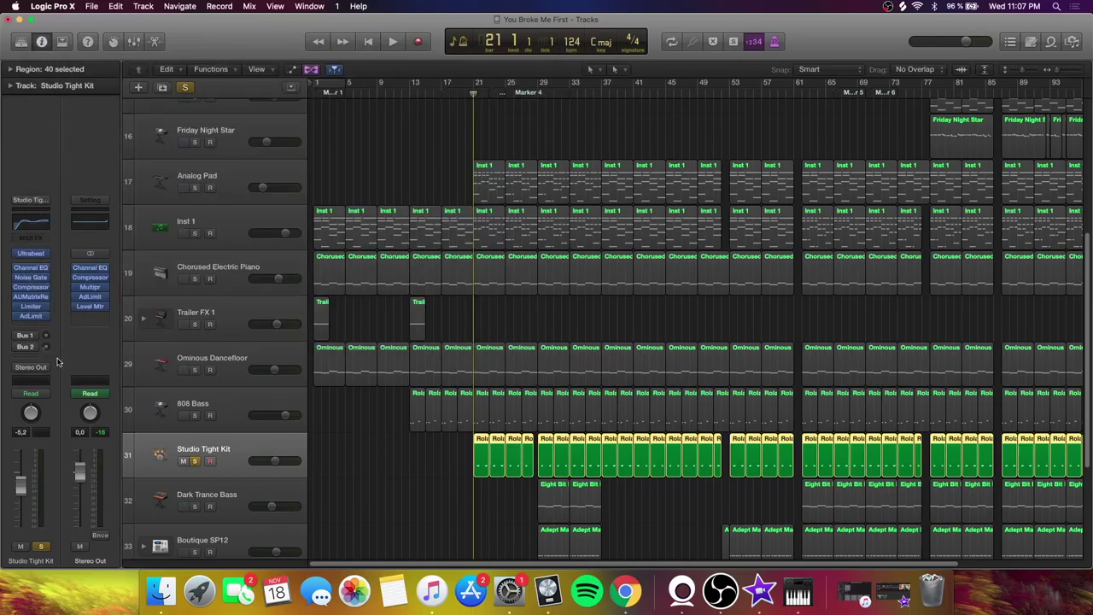
# Open the Studio Tight Kit's Noise Gate and compare playback from bar 21 with the gate on and bypassed
pyautogui.click(30, 278)
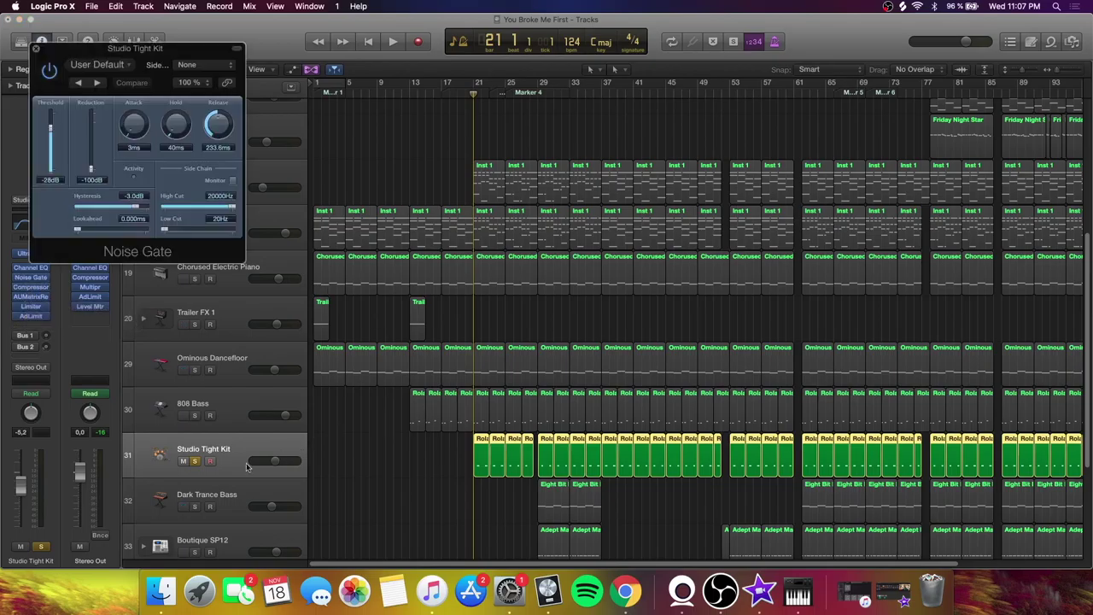
pyautogui.press('space')
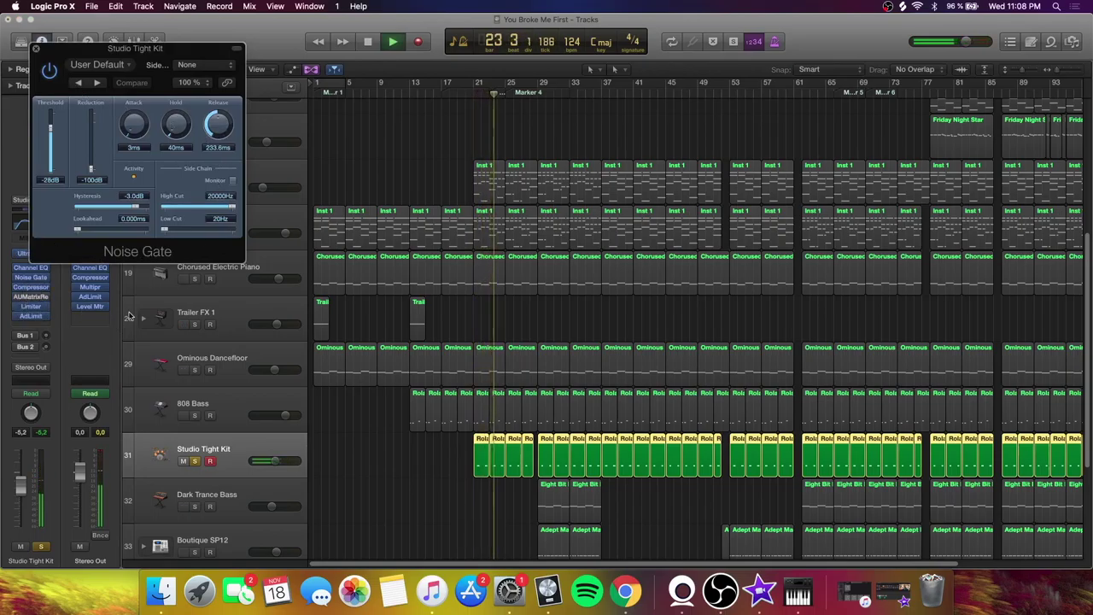
pyautogui.press('space')
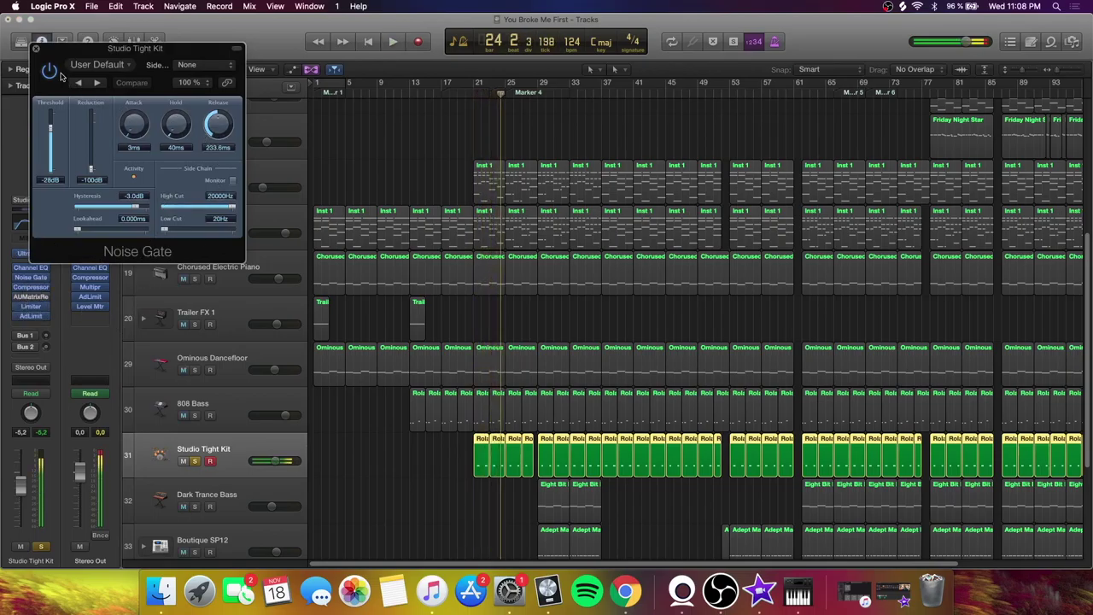
pyautogui.click(467, 92)
pyautogui.press('space')
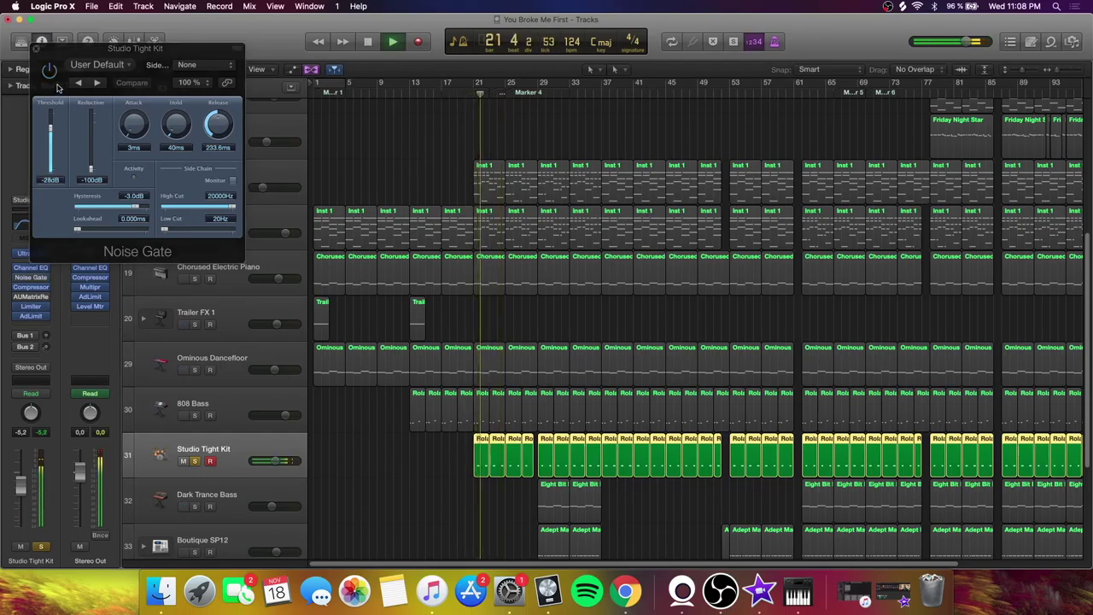
pyautogui.press('space')
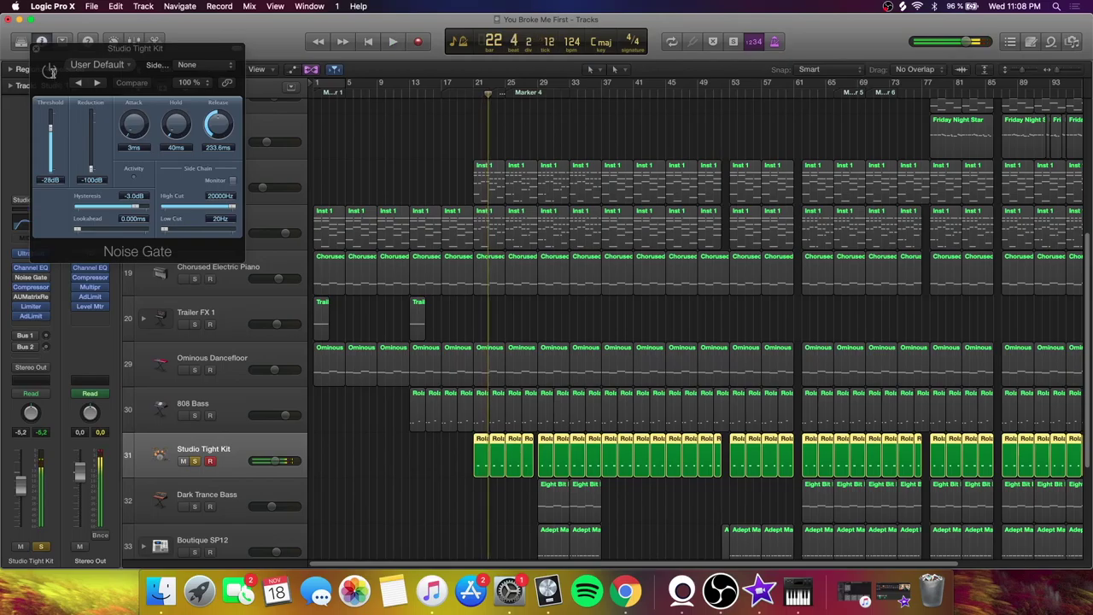
# Switch the Noise Gate back on and replay the Studio Tight Kit from bar 21
pyautogui.click(49, 71)
pyautogui.click(470, 91)
pyautogui.press('space')
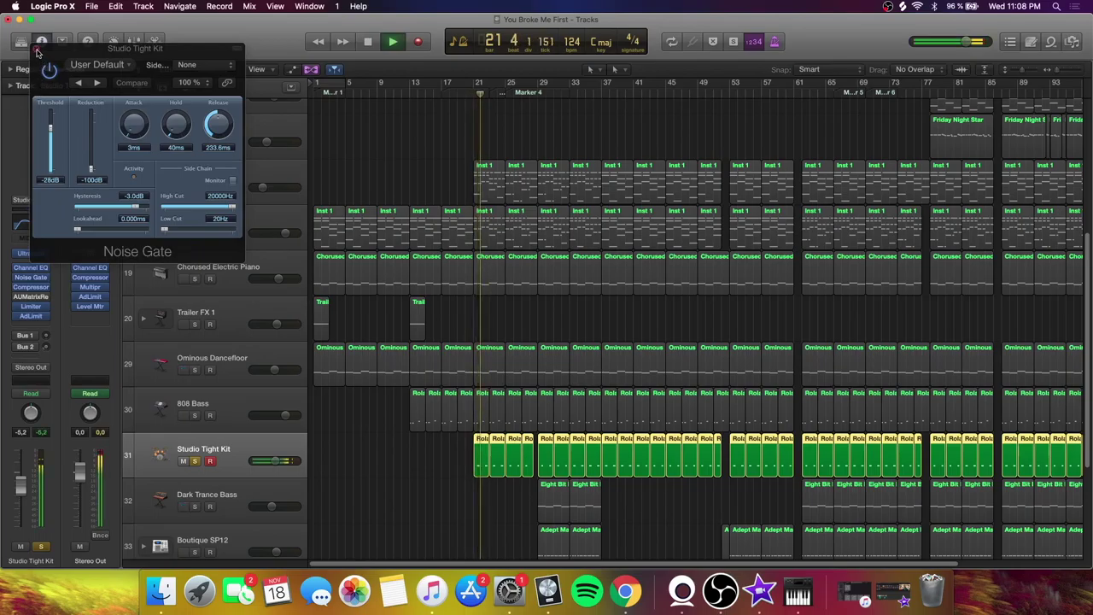
pyautogui.press('space')
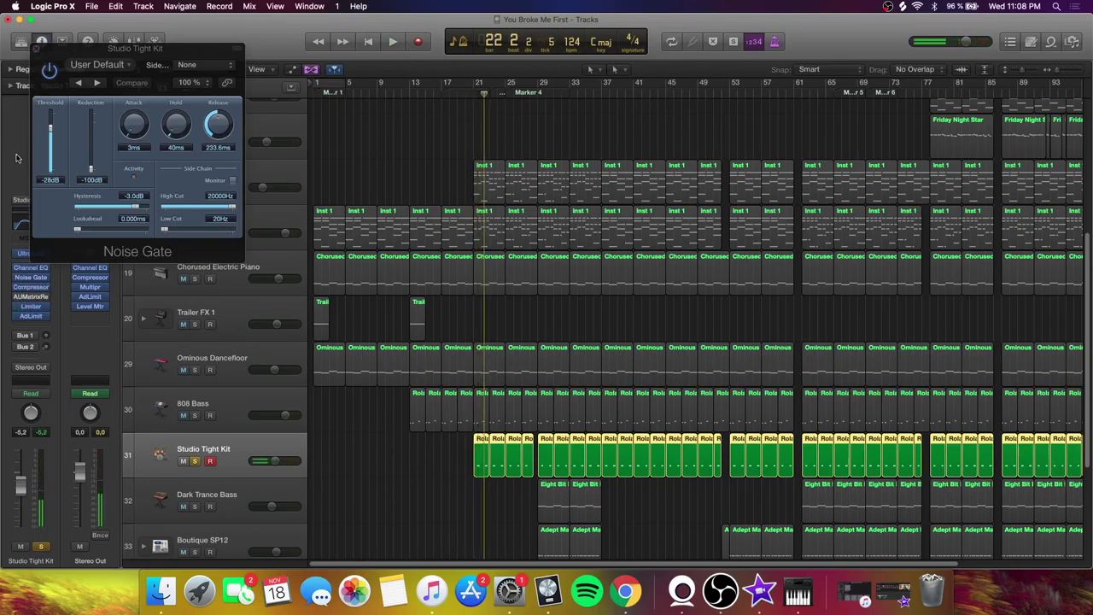
pyautogui.click(35, 48)
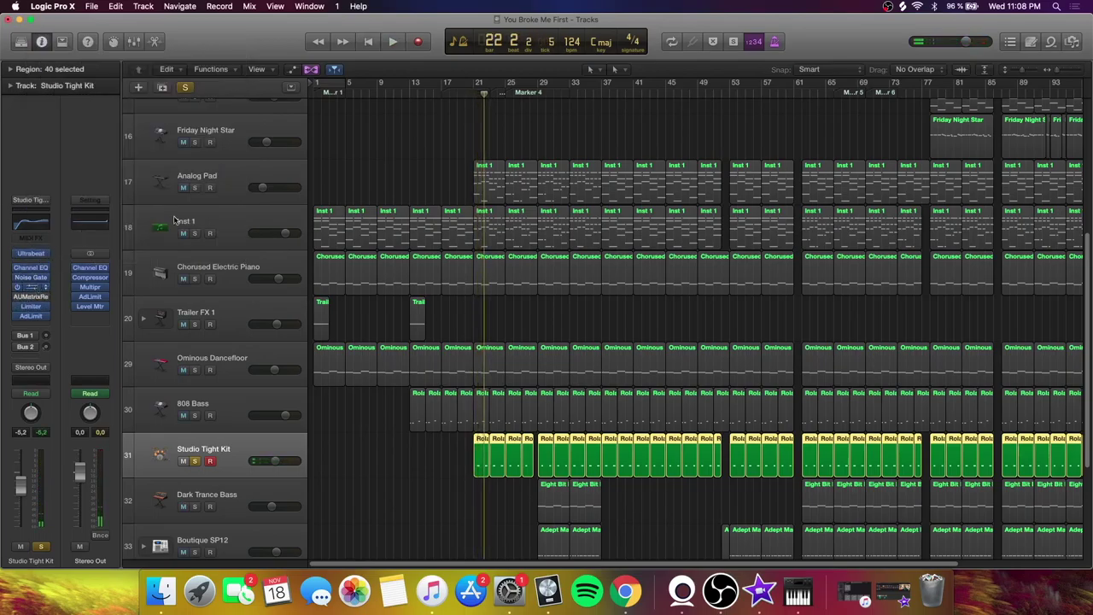
# Review the Compressor and AUMatrixReverb settings on the Studio Tight Kit track
pyautogui.click(90, 277)
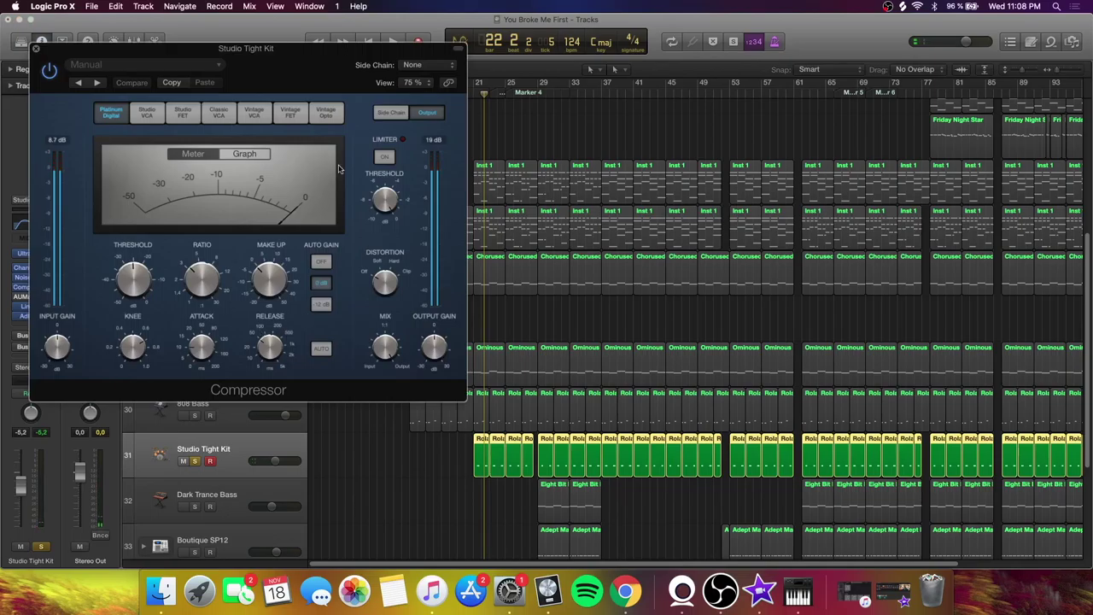
pyautogui.click(35, 47)
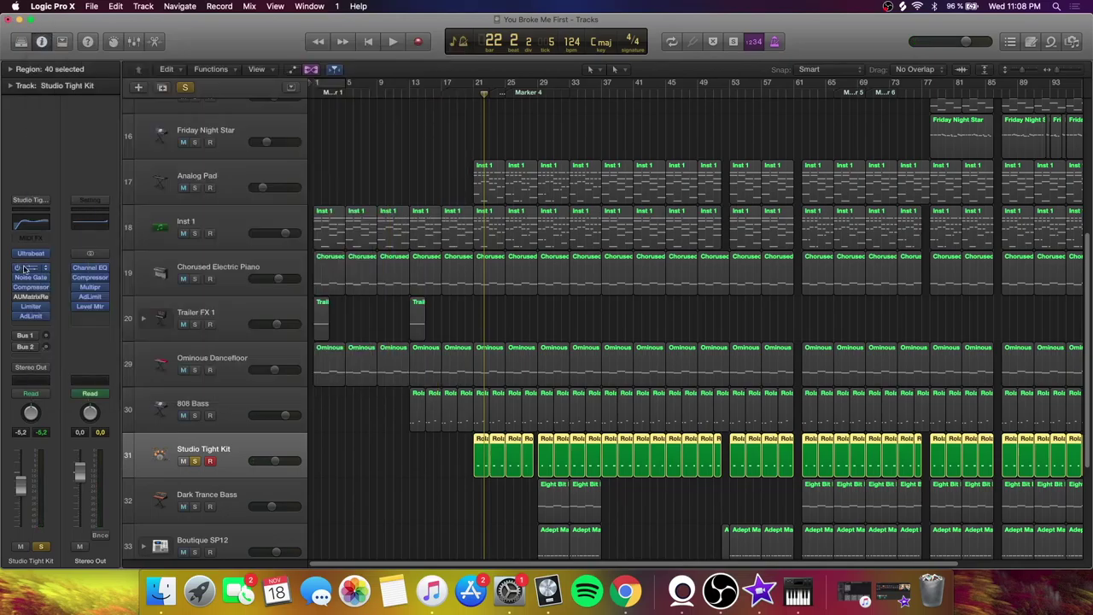
pyautogui.moveTo(31, 297)
pyautogui.click(31, 297)
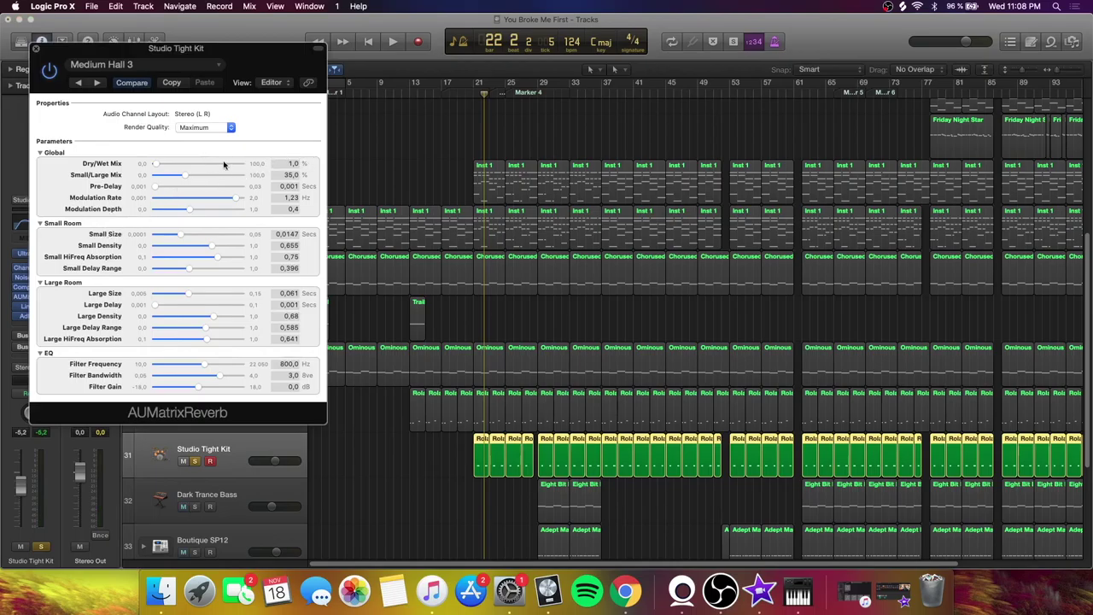
pyautogui.click(36, 49)
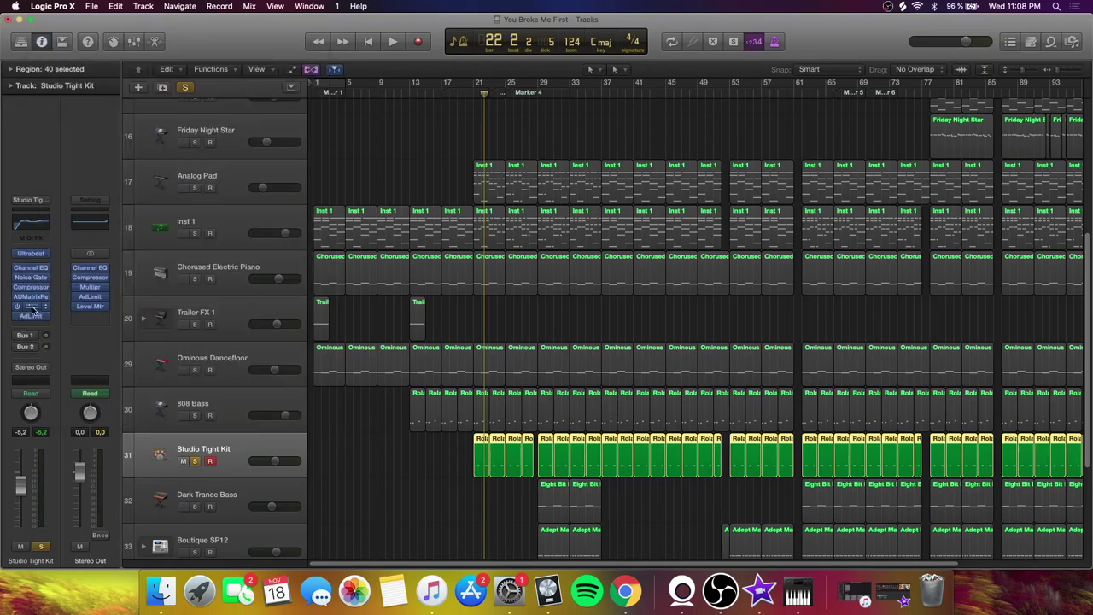
# Review the Limiter on the Studio Tight Kit track and bypass it
pyautogui.click(31, 305)
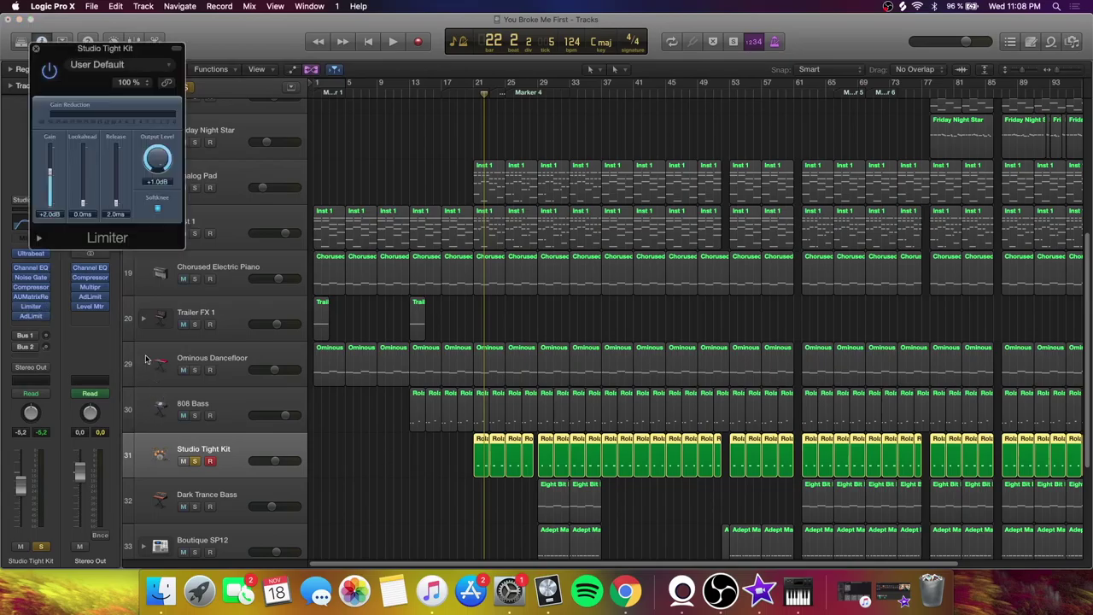
pyautogui.click(36, 48)
pyautogui.moveTo(33, 307)
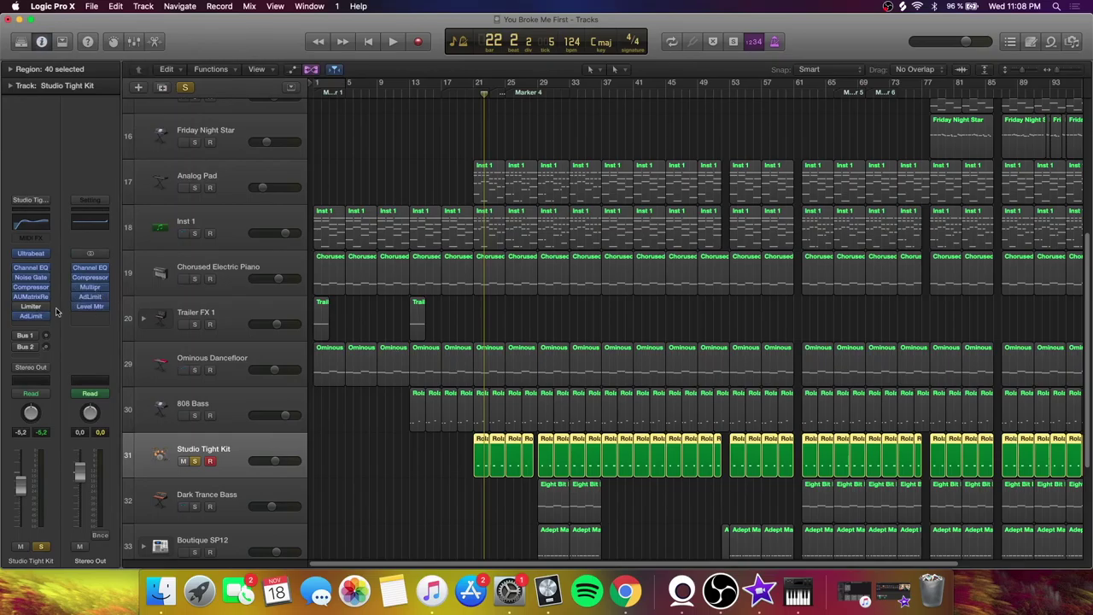
# Review the Adaptive Limiter on the Studio Tight Kit track, then clear the track's solo
pyautogui.click(35, 318)
pyautogui.moveTo(104, 172); pyautogui.dragTo(104, 196)
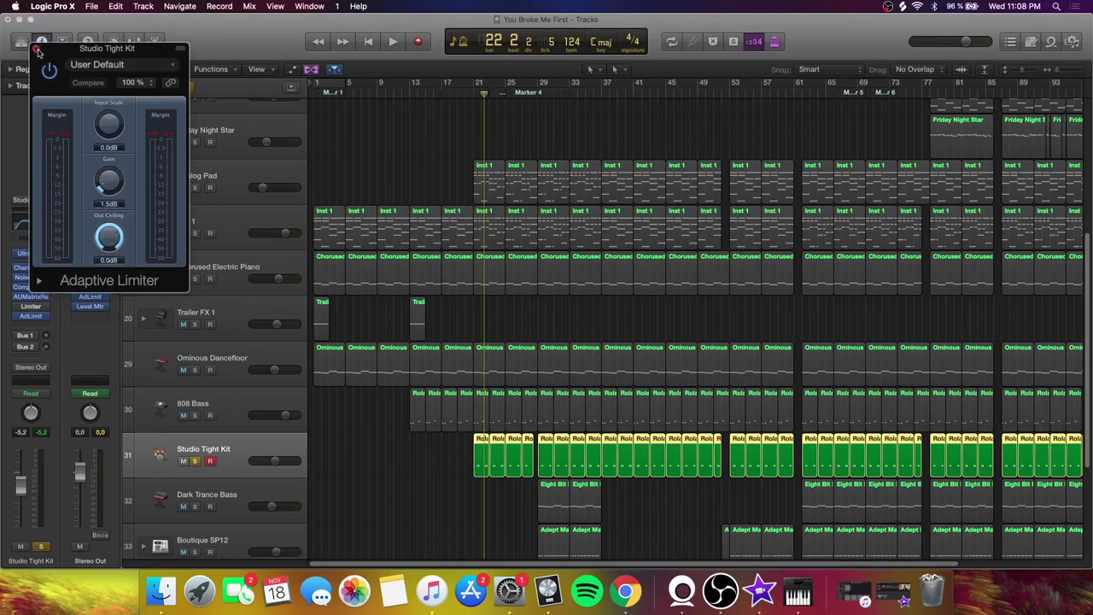
pyautogui.click(37, 50)
pyautogui.click(195, 461)
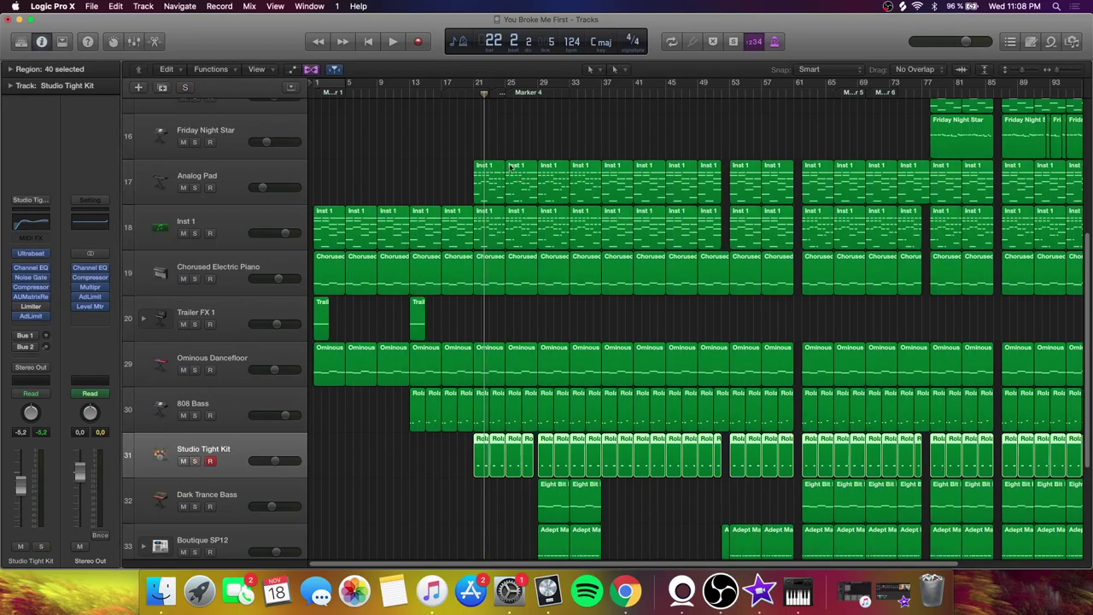
# Play the full mix from around bar 21 while looking through the track list
pyautogui.press(',')
pyautogui.press(',')
pyautogui.press('space')
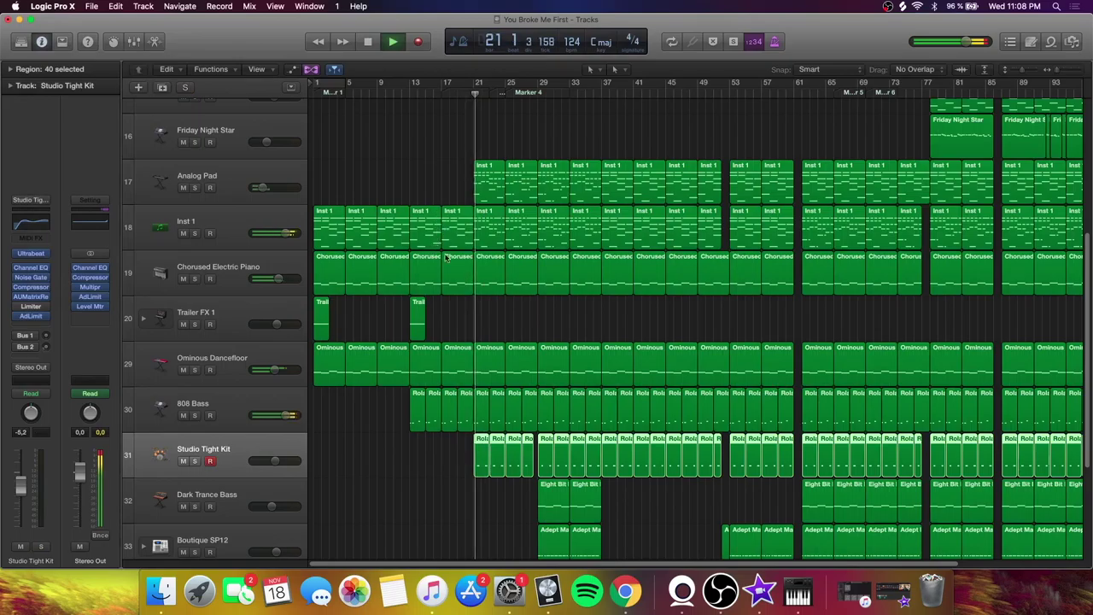
pyautogui.scroll(5, 427, 341)
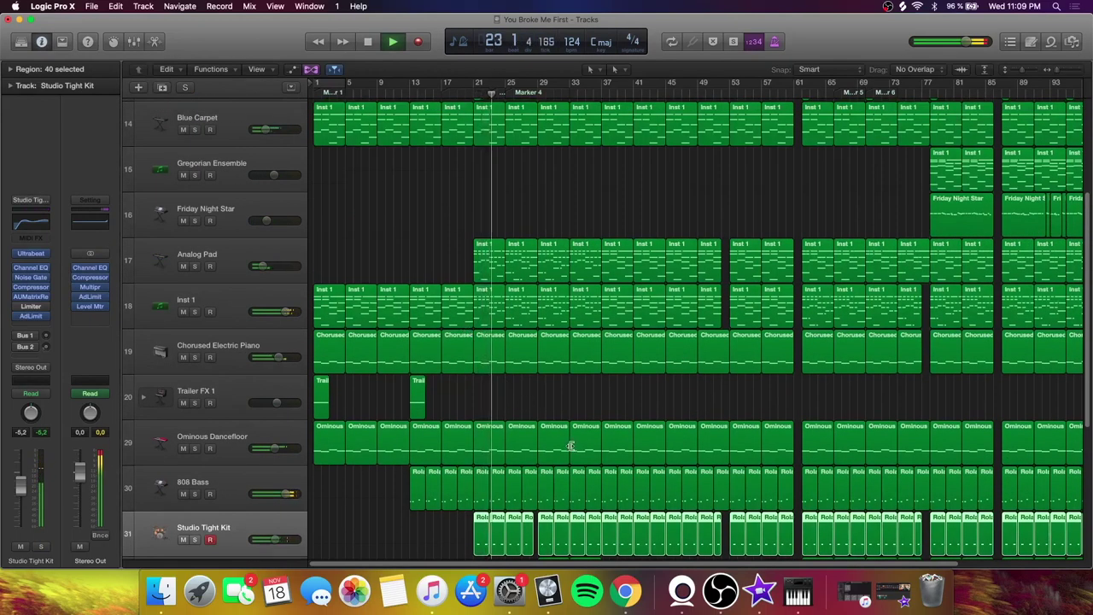
pyautogui.scroll(-10, 554, 446)
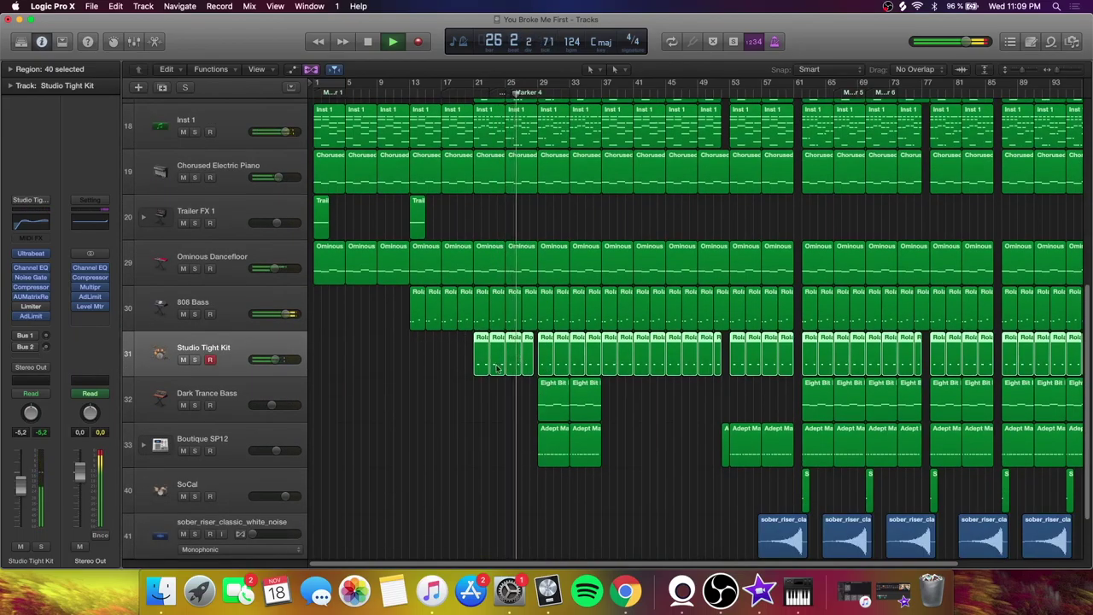
pyautogui.press('space')
# Solo the Dark Trance Bass track and play it from bar 29
pyautogui.click(239, 407)
pyautogui.press('s')
pyautogui.click(543, 91)
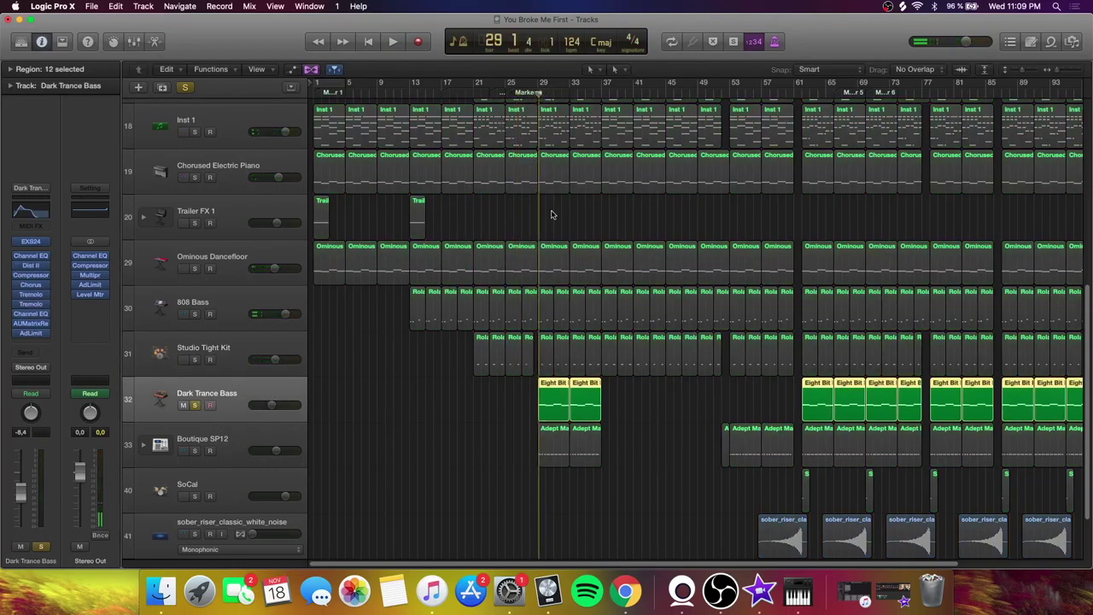
pyautogui.press('space')
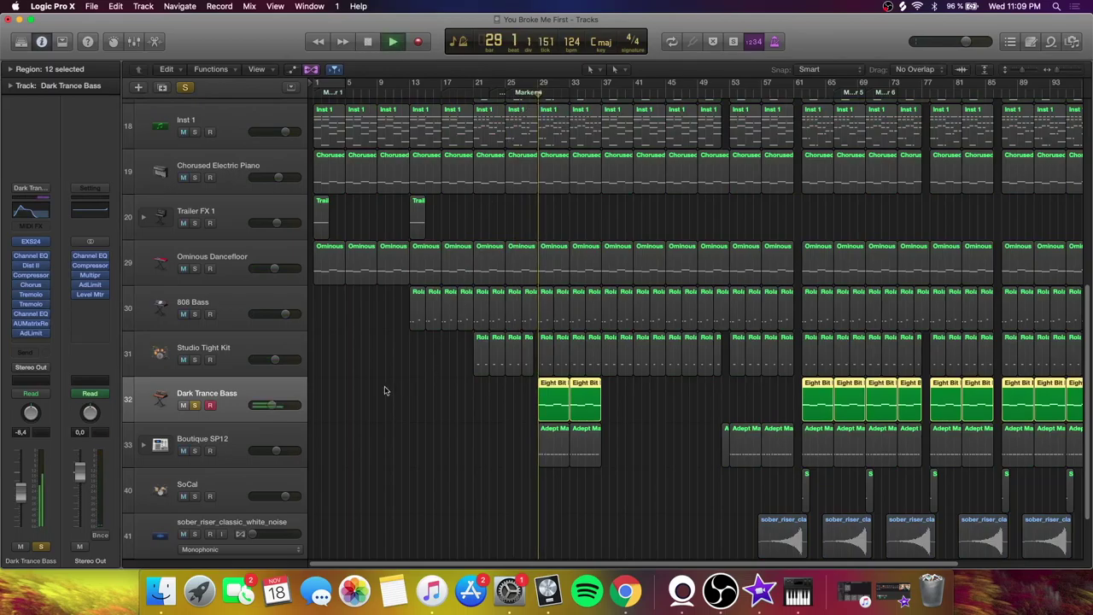
# Review the Distortion II and Compressor settings on the Dark Trance Bass track during playback
pyautogui.click(32, 265)
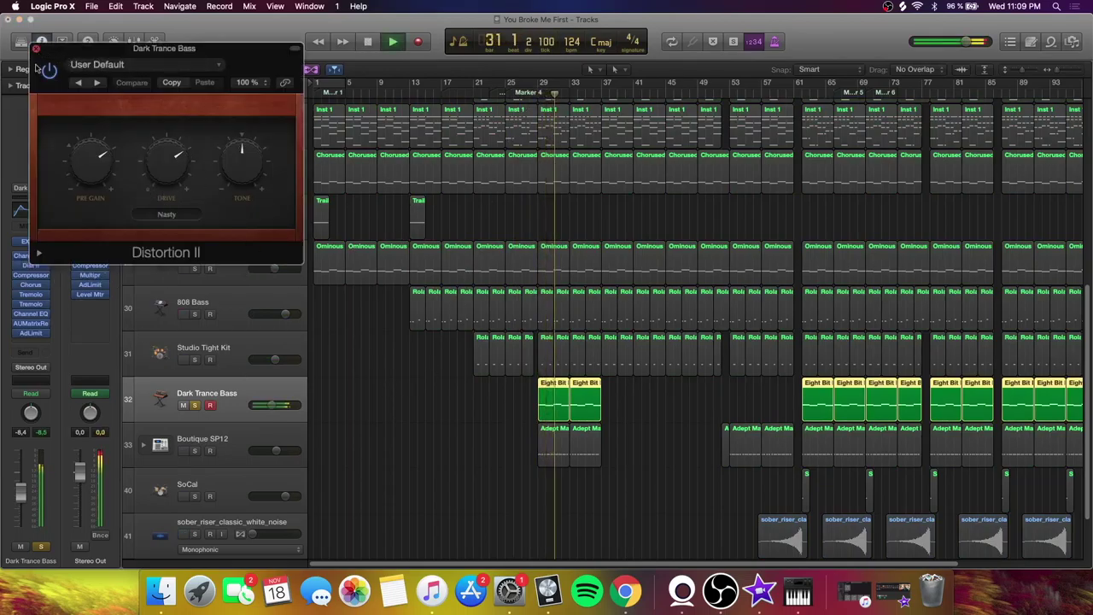
pyautogui.click(36, 48)
pyautogui.click(30, 275)
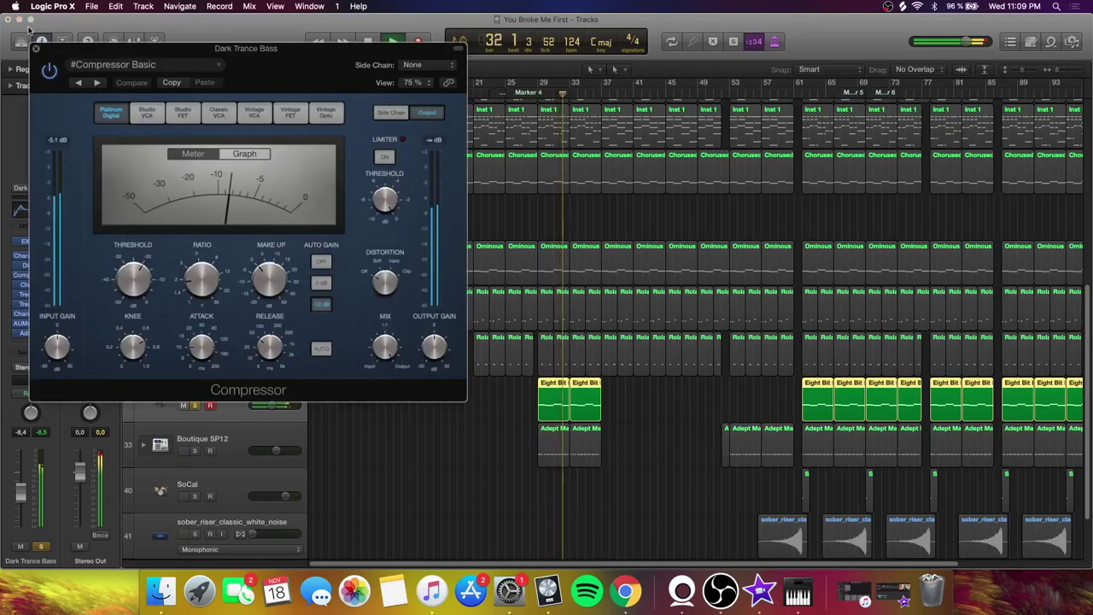
pyautogui.click(36, 49)
# Review the Dark Trance Bass's first Channel EQ, switching its 83 Hz boost off and back on to compare
pyautogui.click(39, 256)
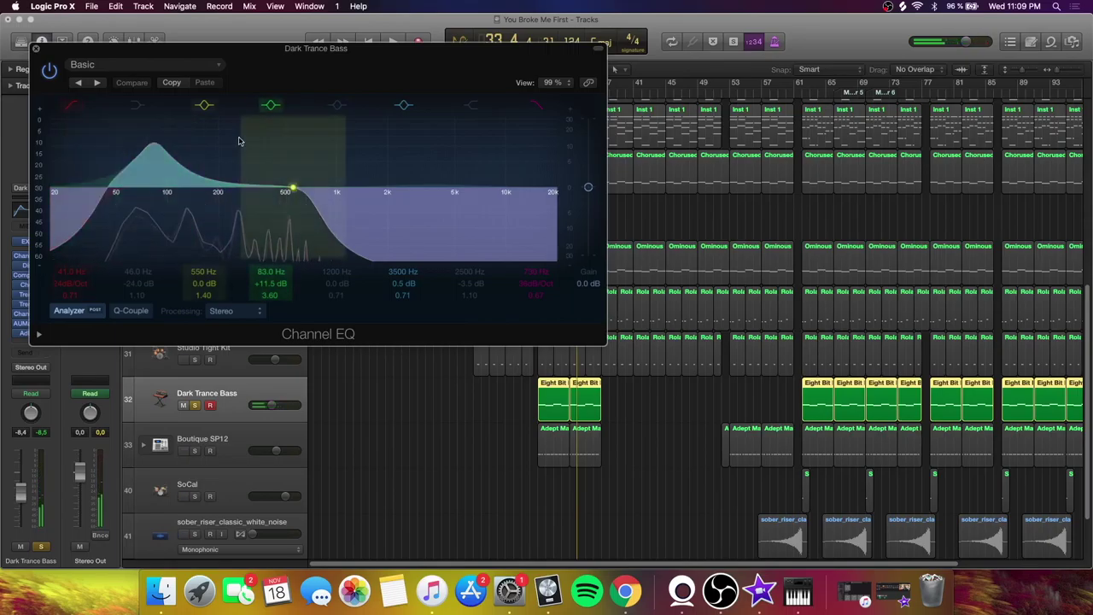
pyautogui.click(272, 105)
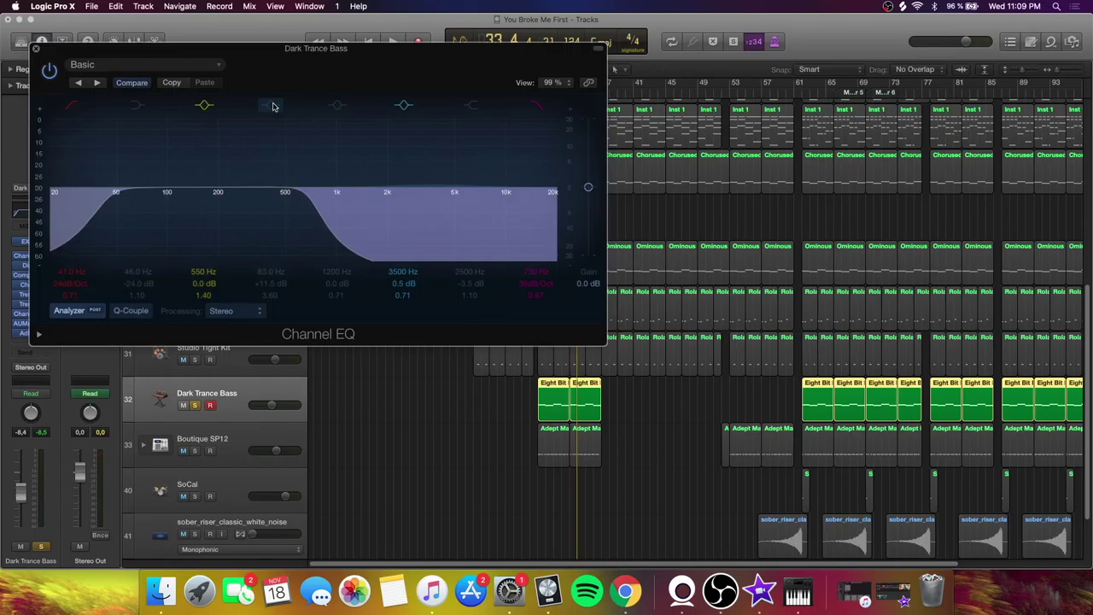
pyautogui.click(273, 104)
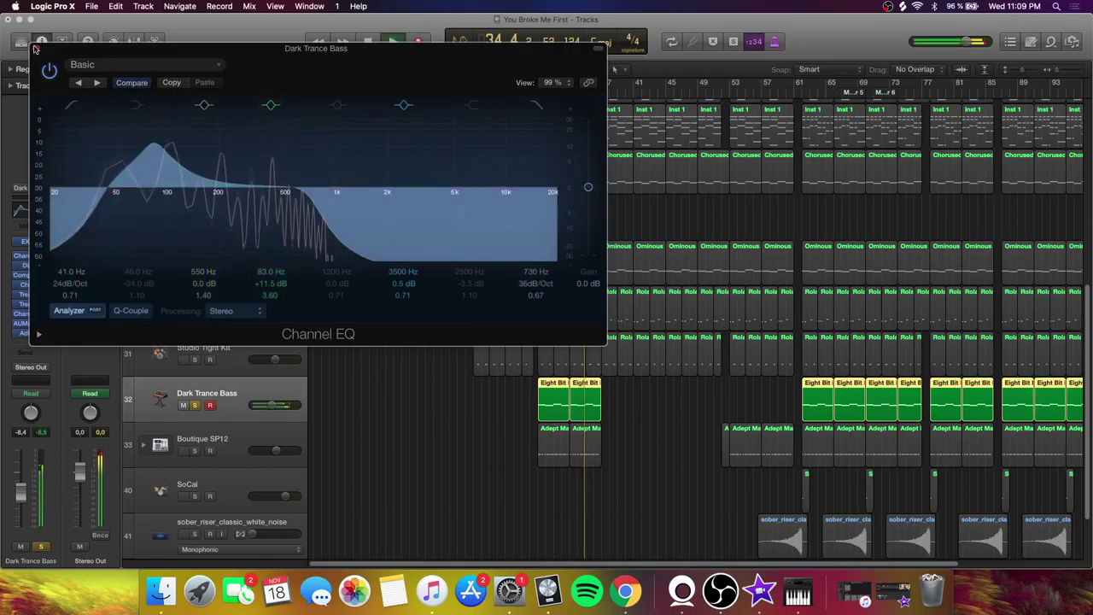
pyautogui.click(35, 49)
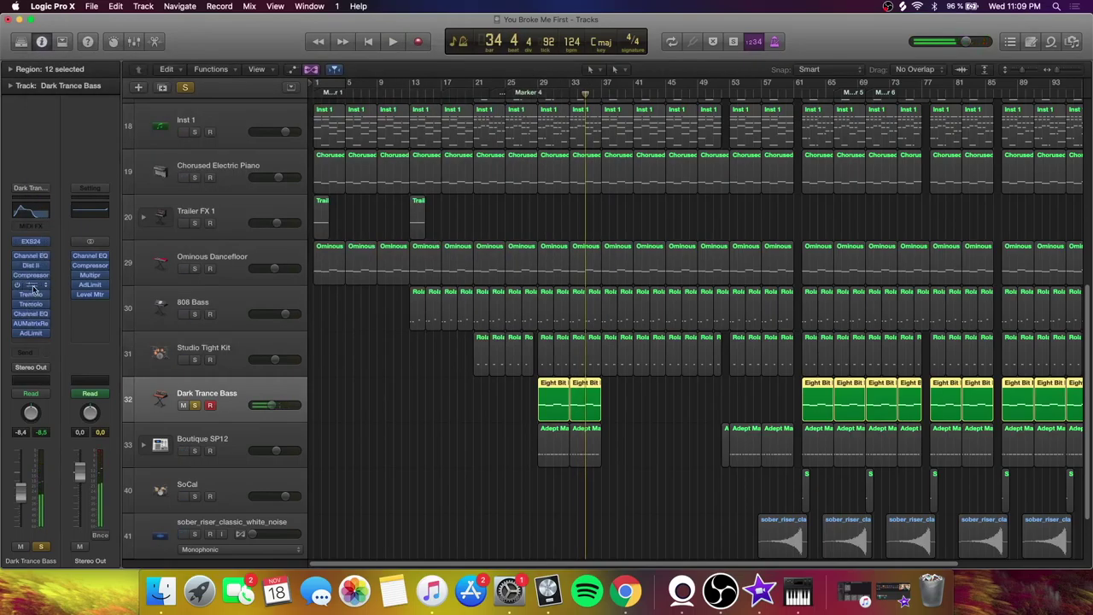
# Review the Chorus and the first Tremolo settings on the Dark Trance Bass track
pyautogui.click(32, 285)
pyautogui.click(35, 50)
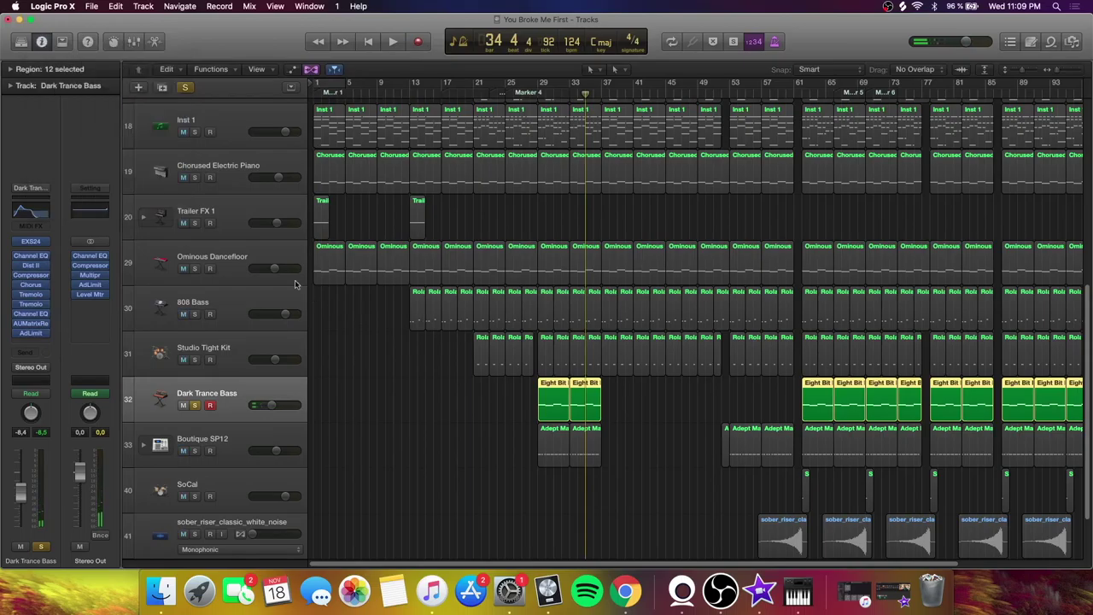
pyautogui.click(31, 294)
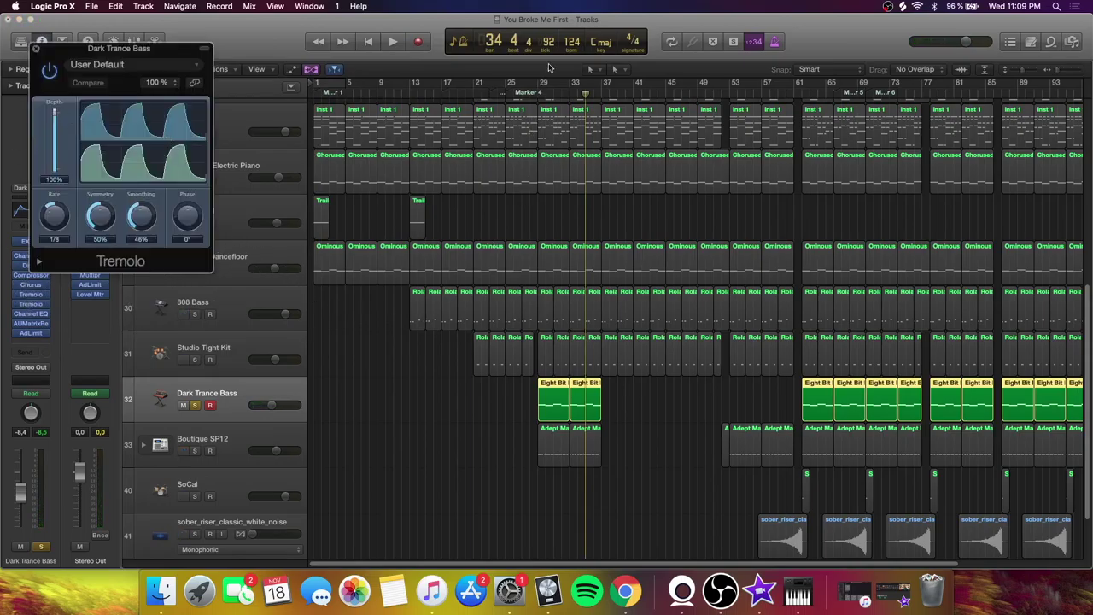
# Compare the Dark Trance Bass from bar 29 with both Tremolos bypassed and with only the first one active
pyautogui.click(539, 96)
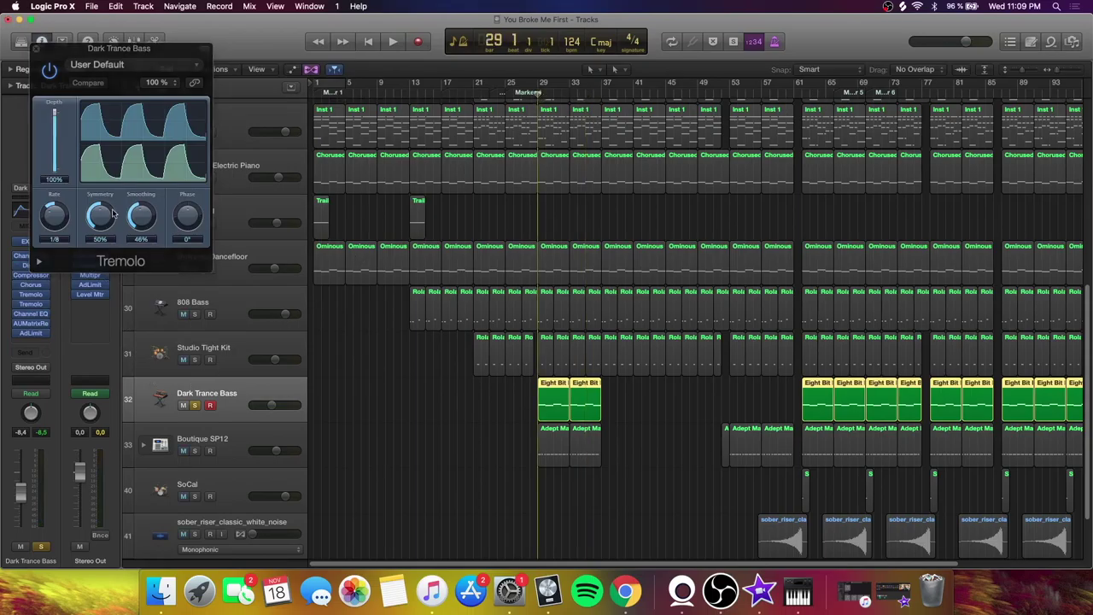
pyautogui.press('space')
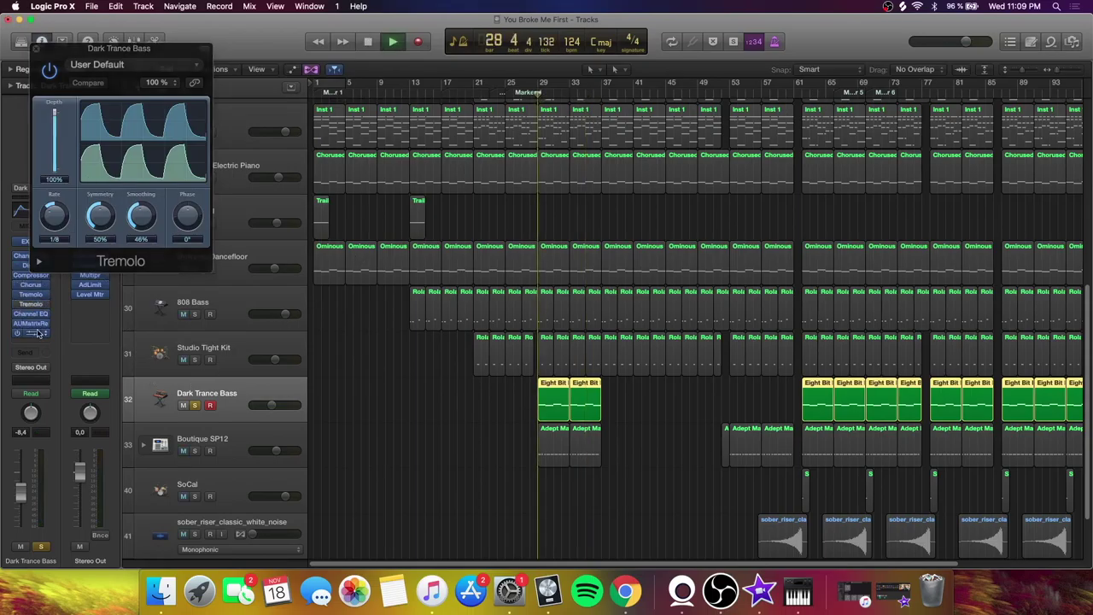
pyautogui.press('space')
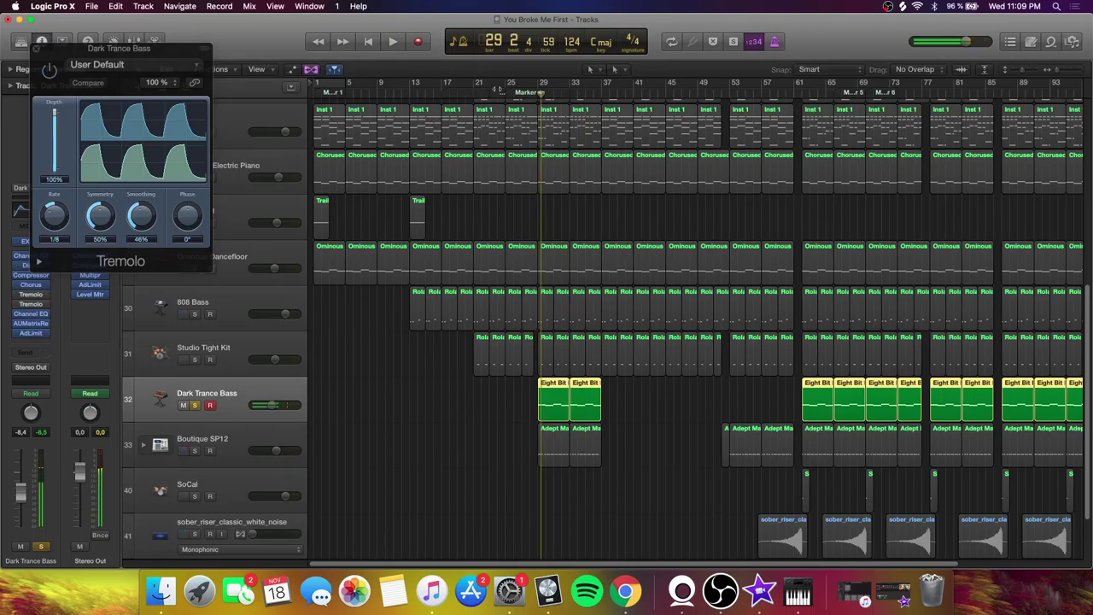
pyautogui.press('space')
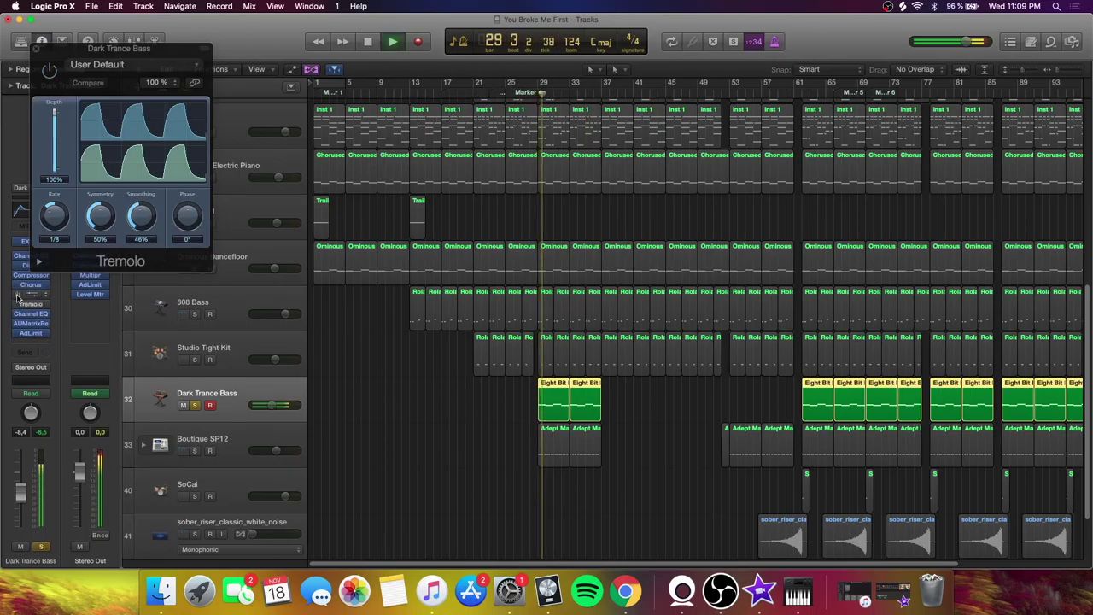
pyautogui.press('space')
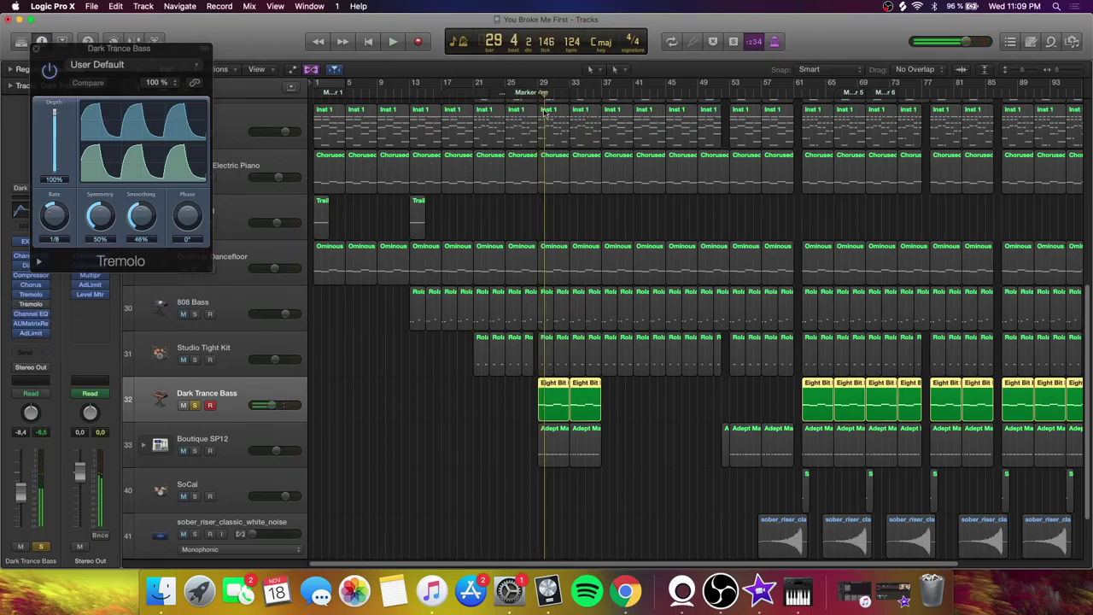
pyautogui.click(536, 91)
pyautogui.press('space')
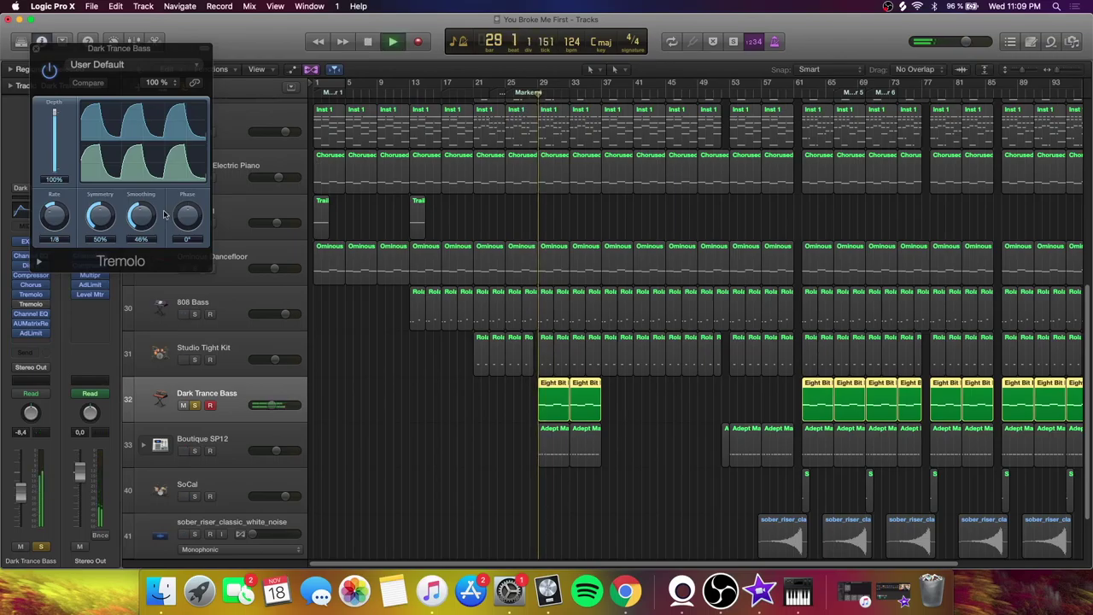
pyautogui.press('space')
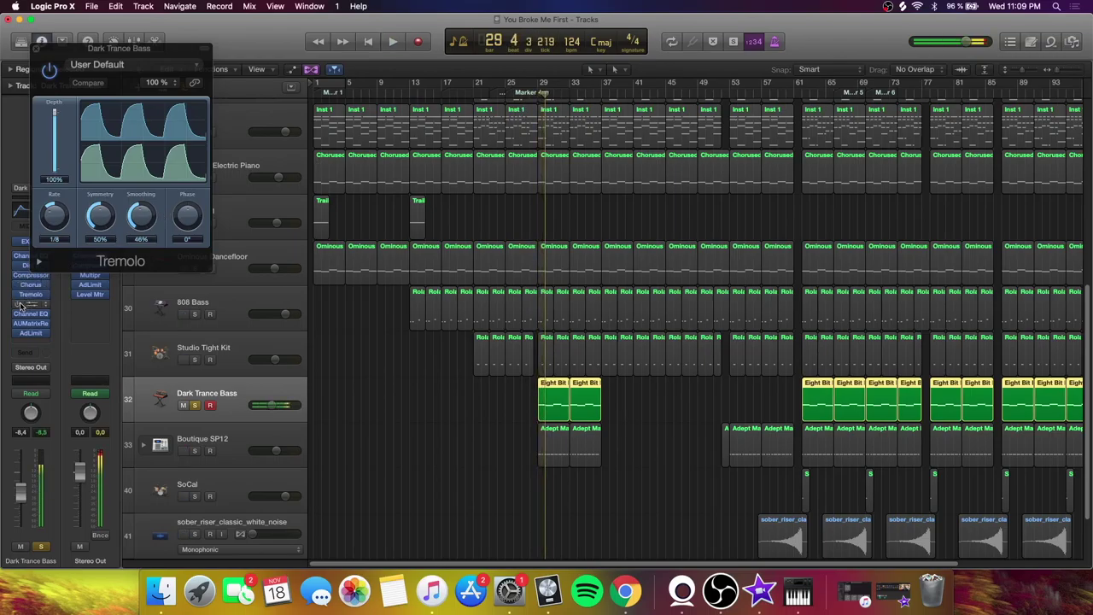
# Set the Dark Trance Bass's second Tremolo depth to 80% and play the bass from bar 29
pyautogui.click(33, 305)
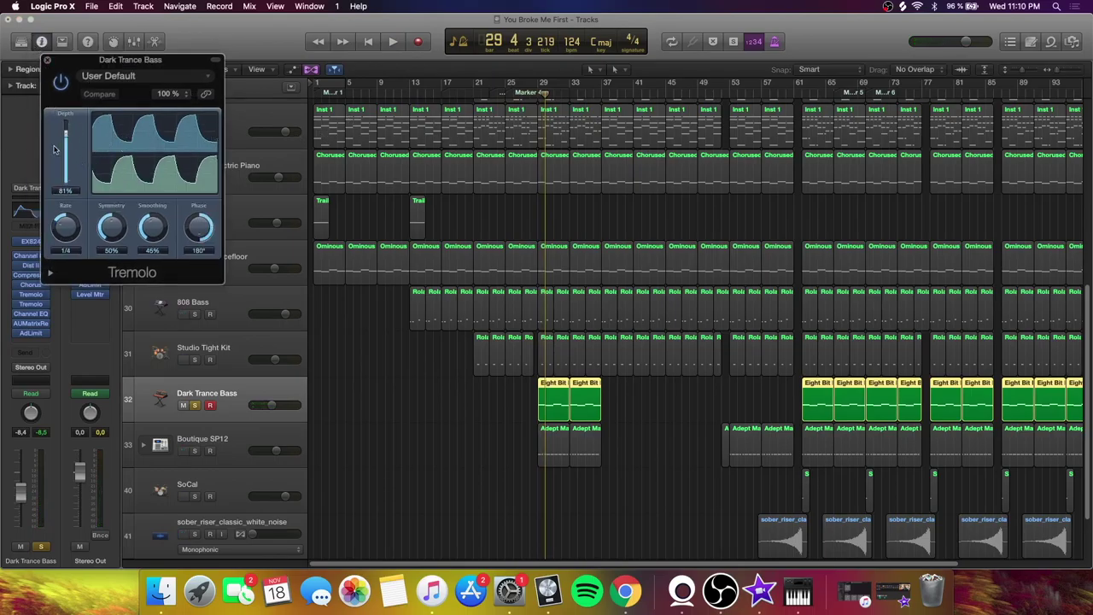
pyautogui.moveTo(69, 148); pyautogui.dragTo(70, 147)
pyautogui.click(533, 102)
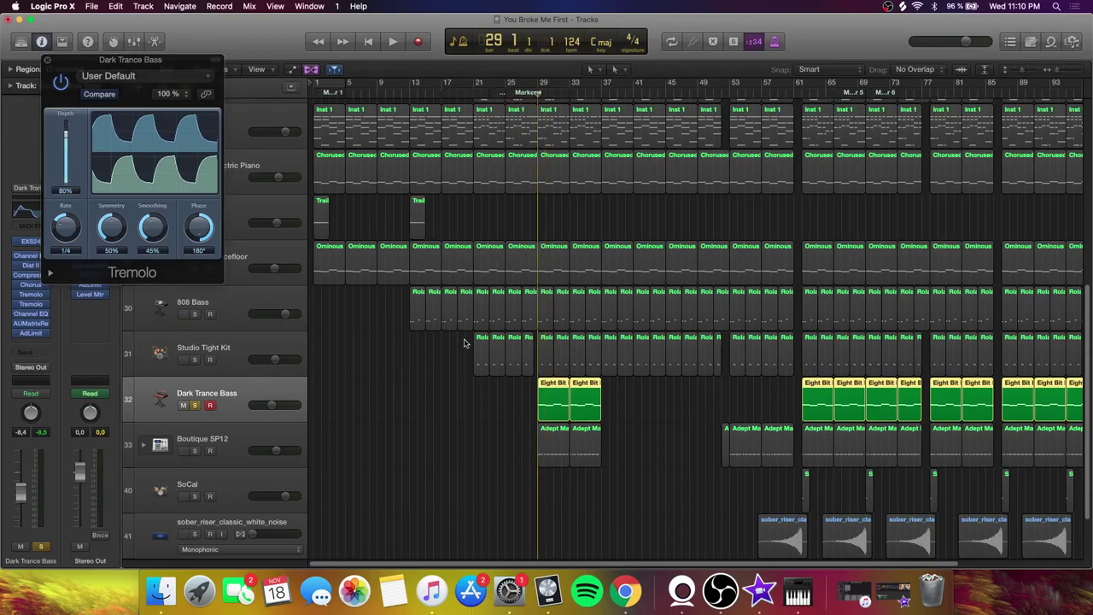
pyautogui.press('space')
pyautogui.press('space')
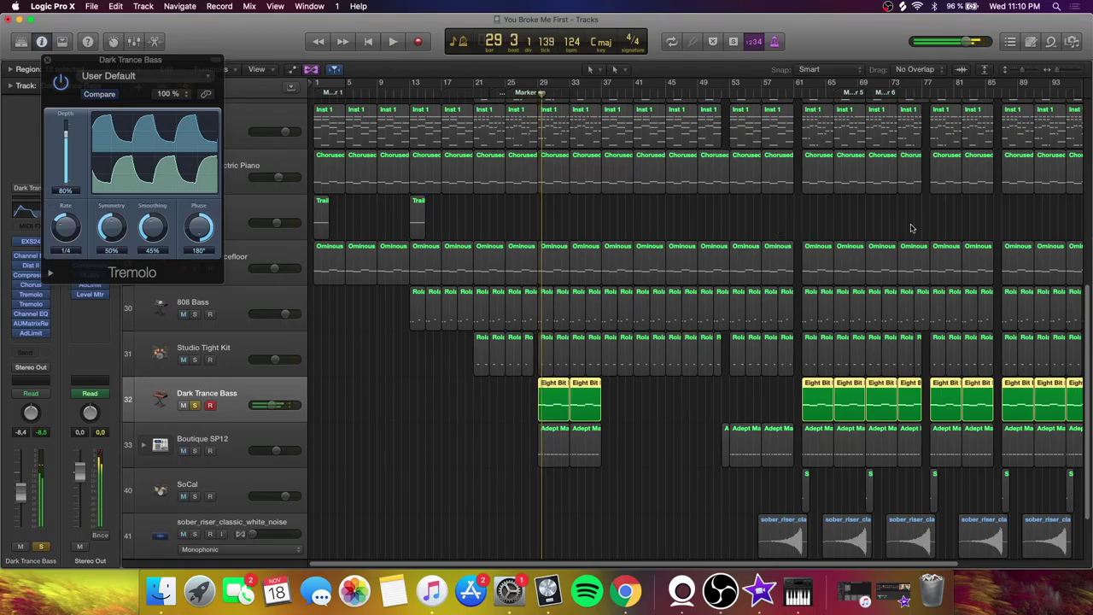
pyautogui.click(48, 60)
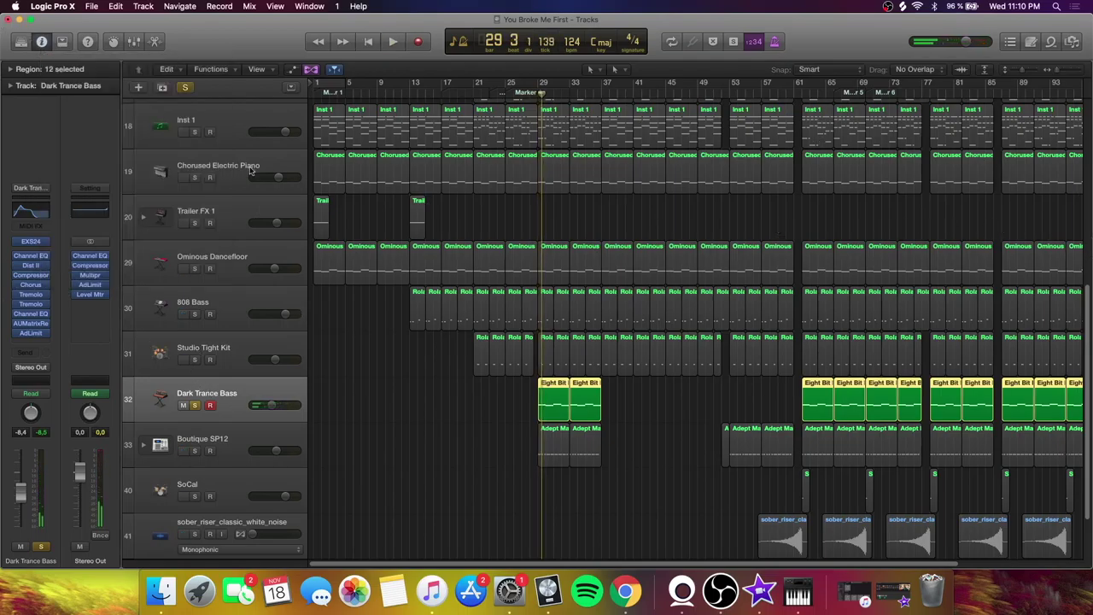
# Take the Dark Trance Bass out of solo and review its second Channel EQ
pyautogui.click(194, 405)
pyautogui.moveTo(17, 296); pyautogui.dragTo(18, 295)
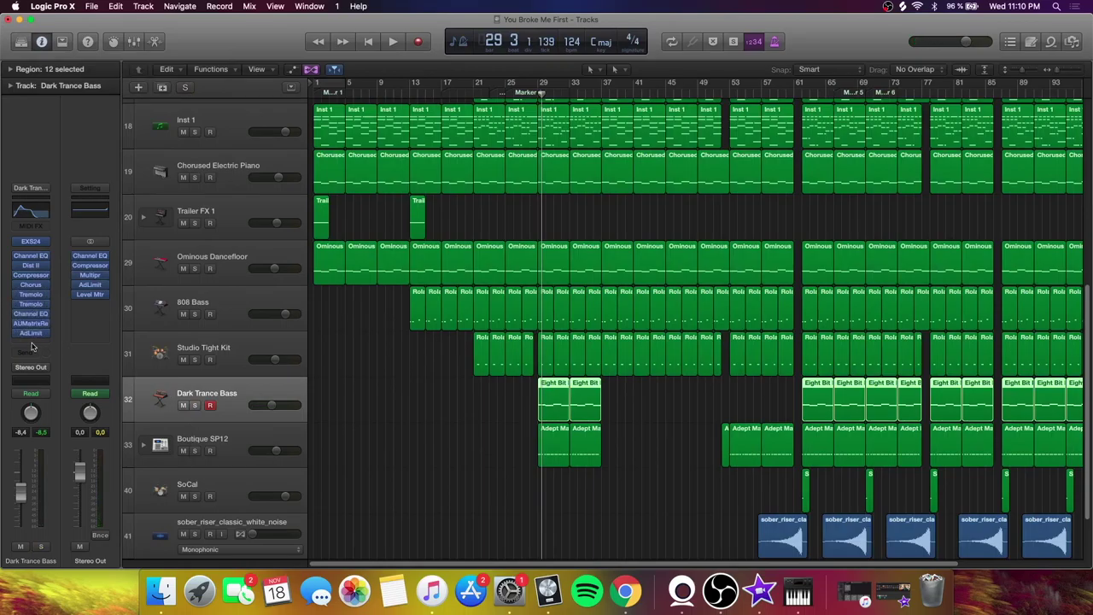
pyautogui.click(32, 314)
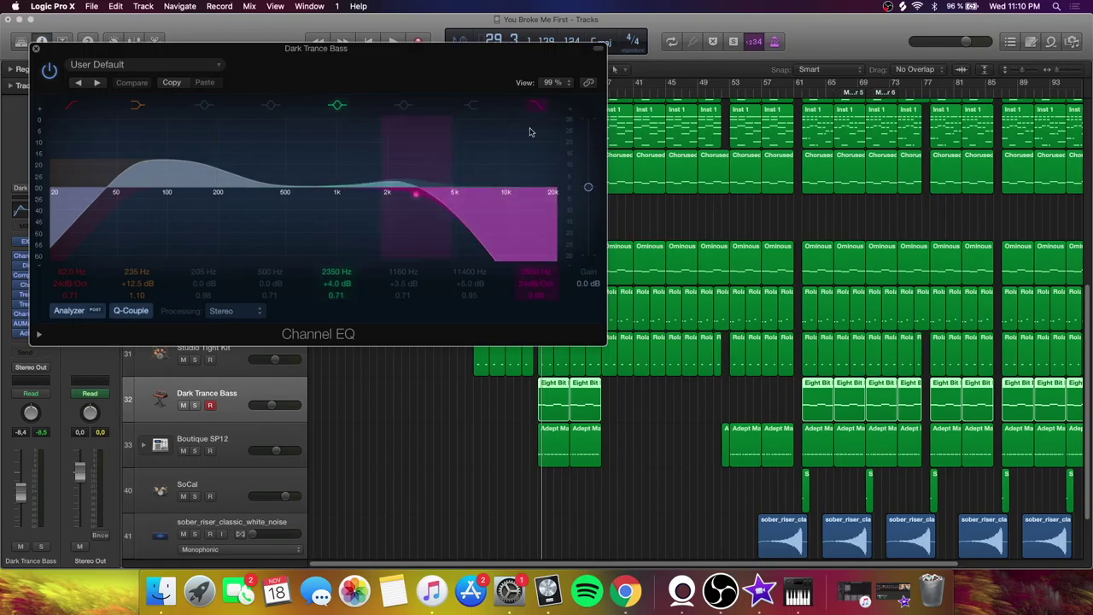
pyautogui.click(36, 49)
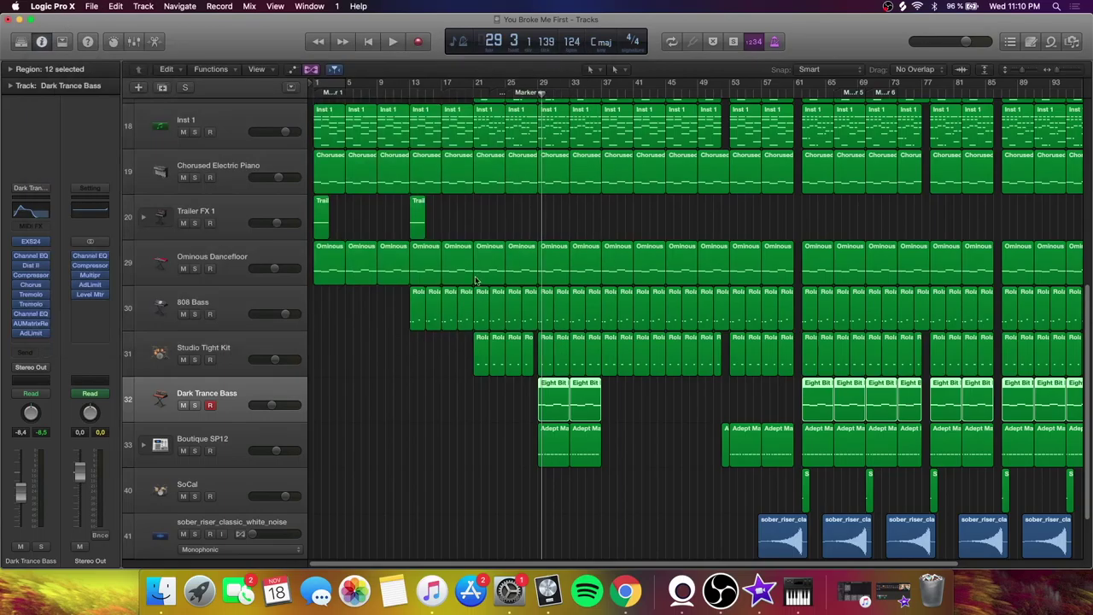
# Review the AUMatrixReverb and Adaptive Limiter settings on the Dark Trance Bass track
pyautogui.click(221, 440)
pyautogui.click(239, 394)
pyautogui.press('v')
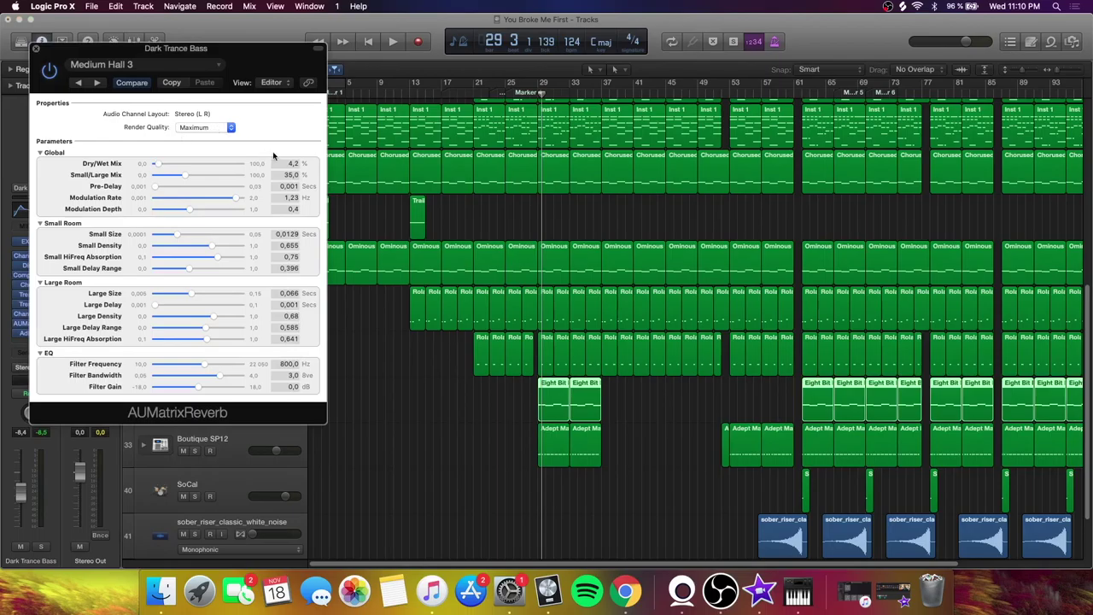
pyautogui.click(35, 48)
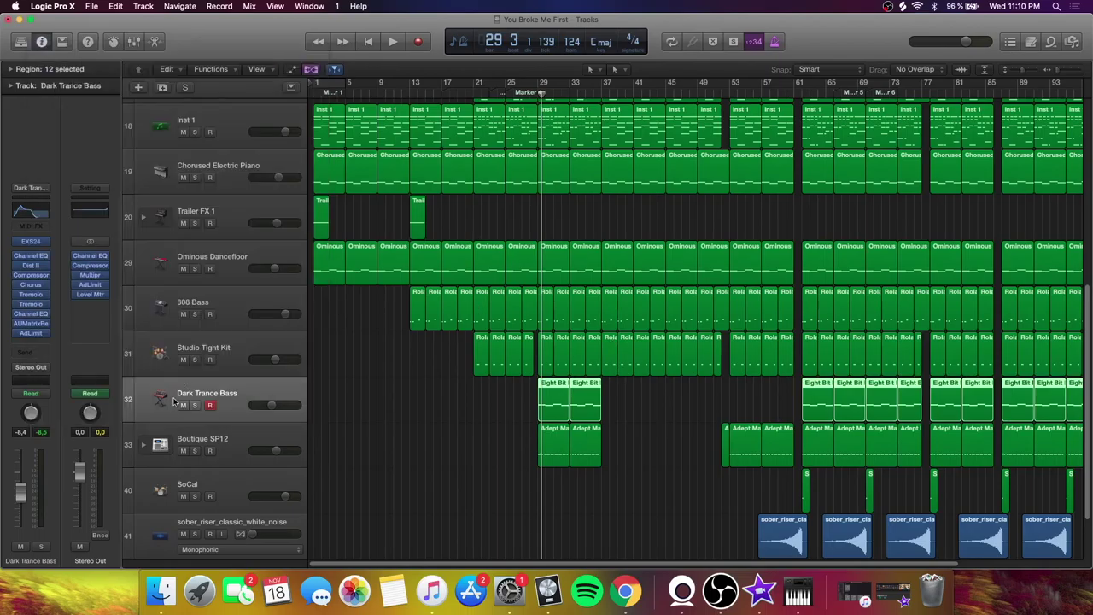
pyautogui.click(31, 333)
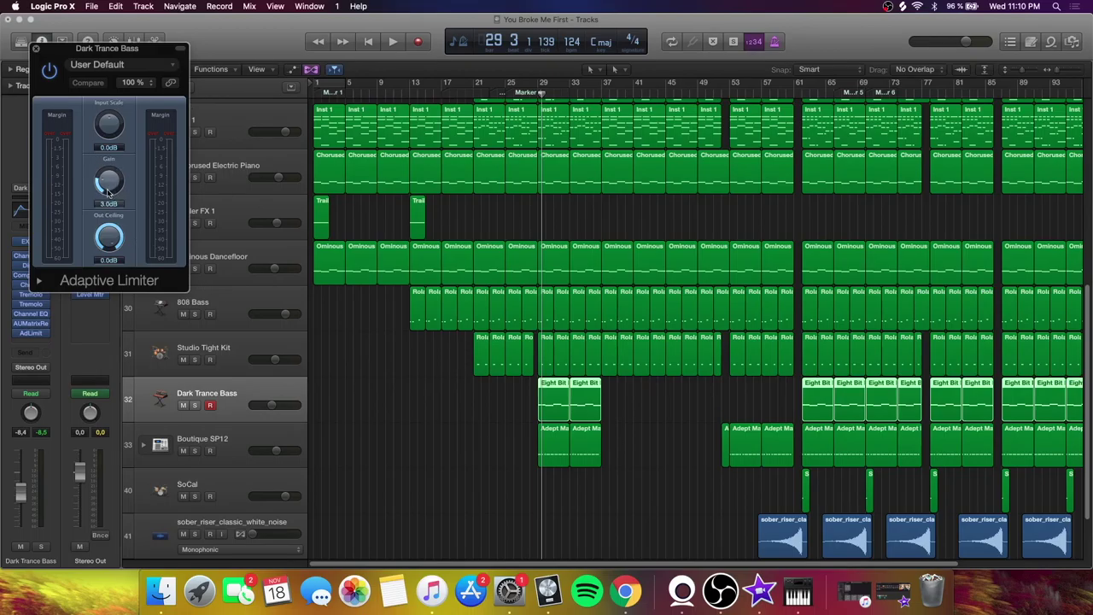
pyautogui.click(35, 48)
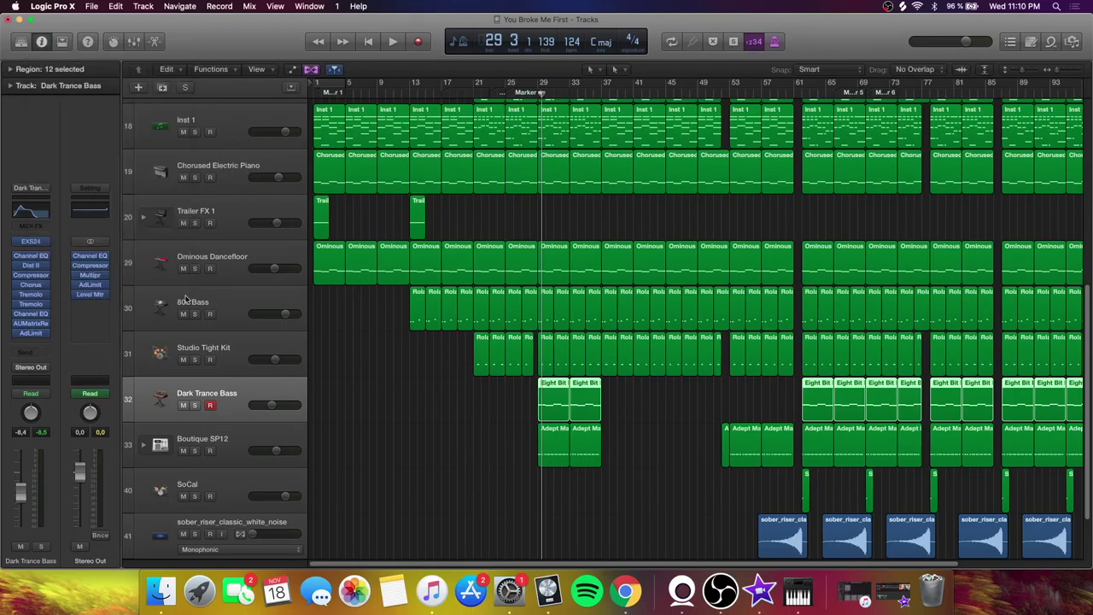
# Solo the Boutique SP12 track with the playhead at bar 29 and review its Channel EQ bands
pyautogui.click(212, 434)
pyautogui.click(196, 450)
pyautogui.click(539, 92)
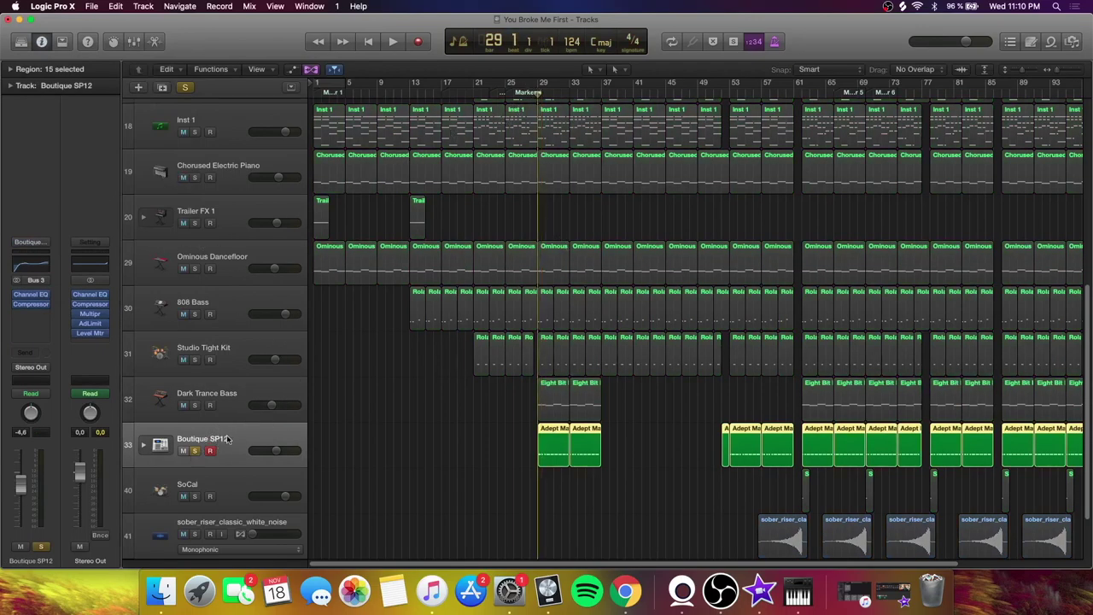
pyautogui.moveTo(97, 316)
pyautogui.moveTo(41, 296)
pyautogui.click(31, 293)
pyautogui.moveTo(285, 186); pyautogui.dragTo(216, 178)
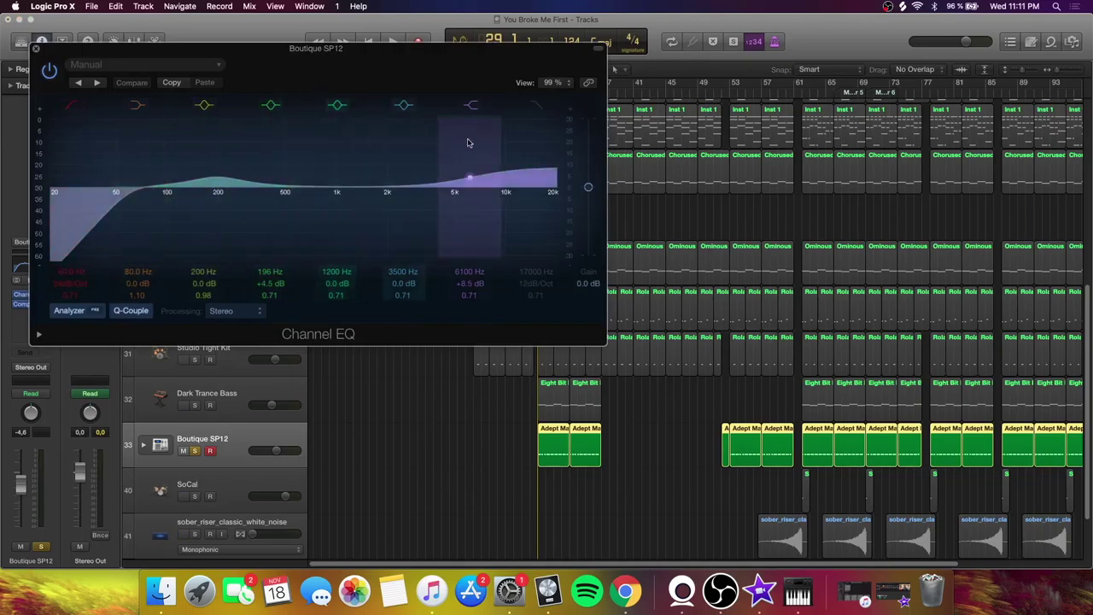
pyautogui.click(33, 48)
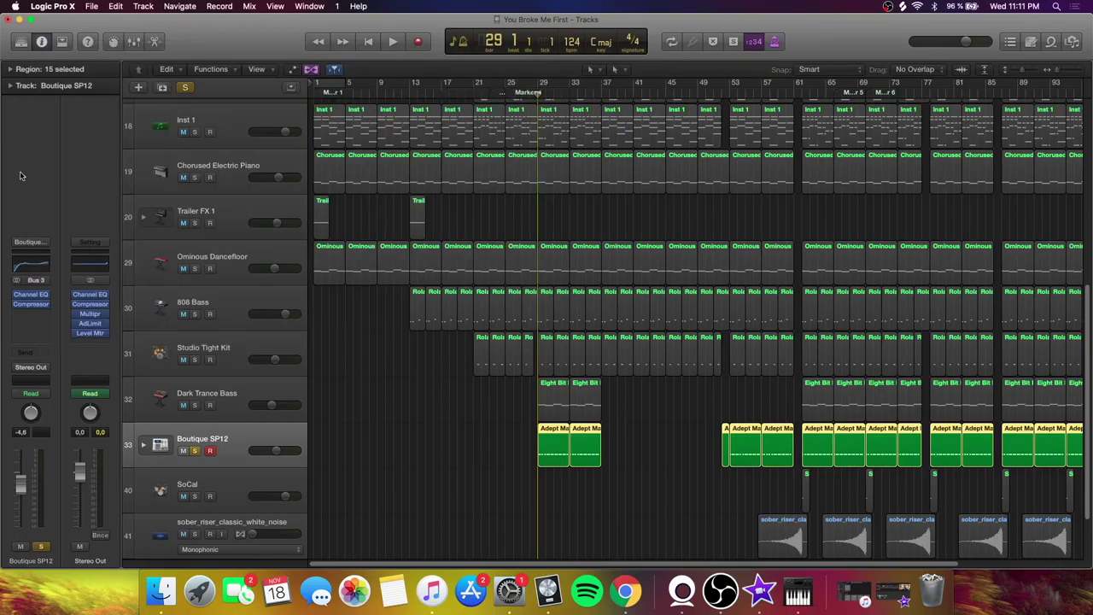
# Review the Boutique SP12's Compressor settings and take the track out of solo
pyautogui.click(23, 304)
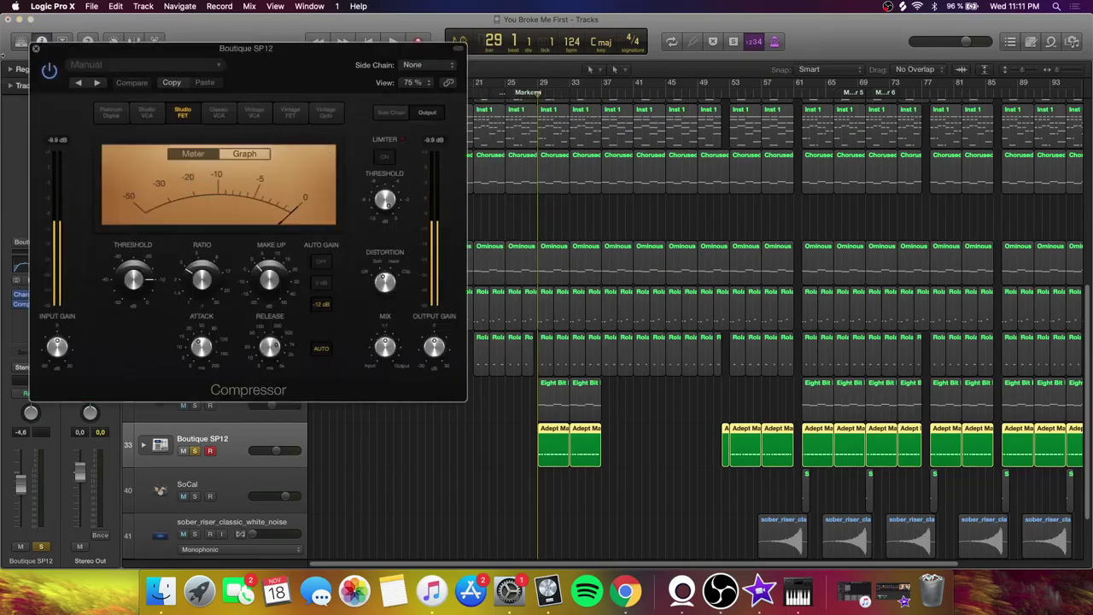
pyautogui.click(35, 48)
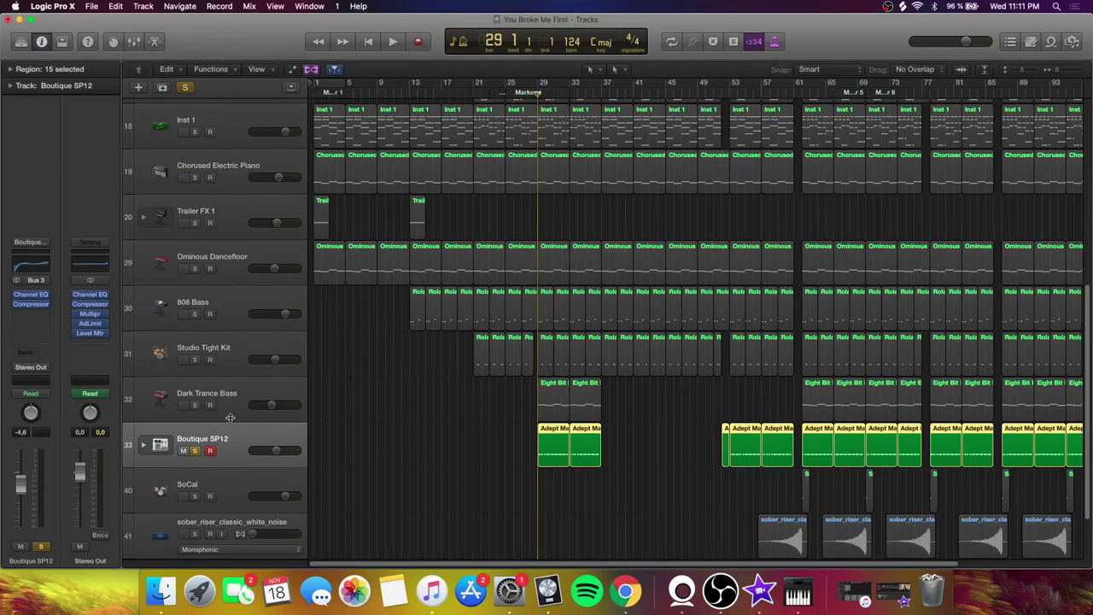
pyautogui.click(196, 450)
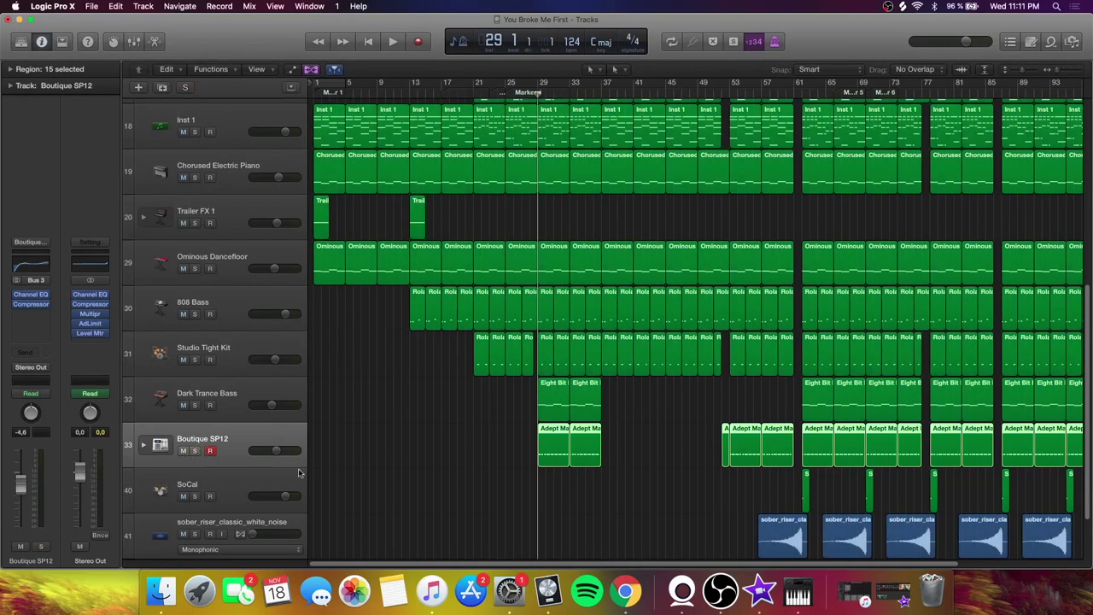
# Play the full mix from bar 29 to around bar 35
pyautogui.scroll(-2, 401, 461)
pyautogui.scroll(10, 547, 431)
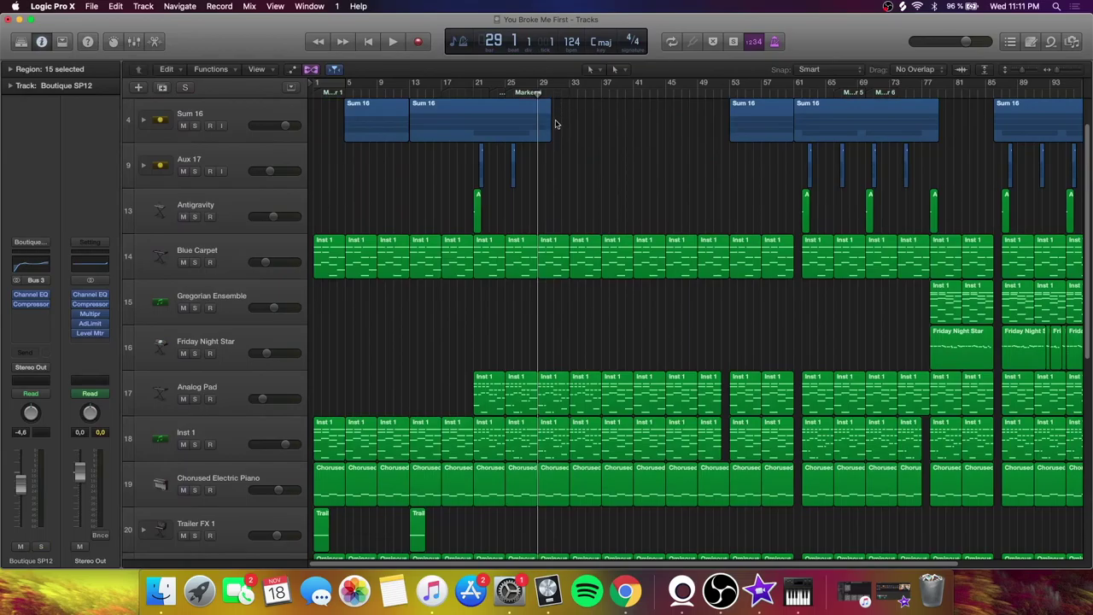
pyautogui.press('space')
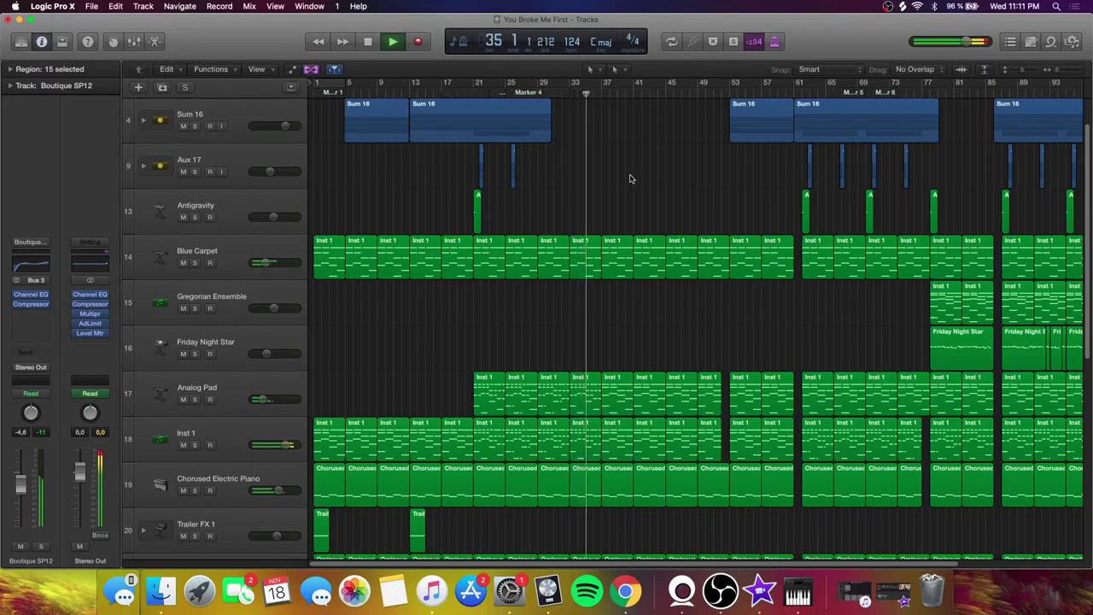
pyautogui.press('space')
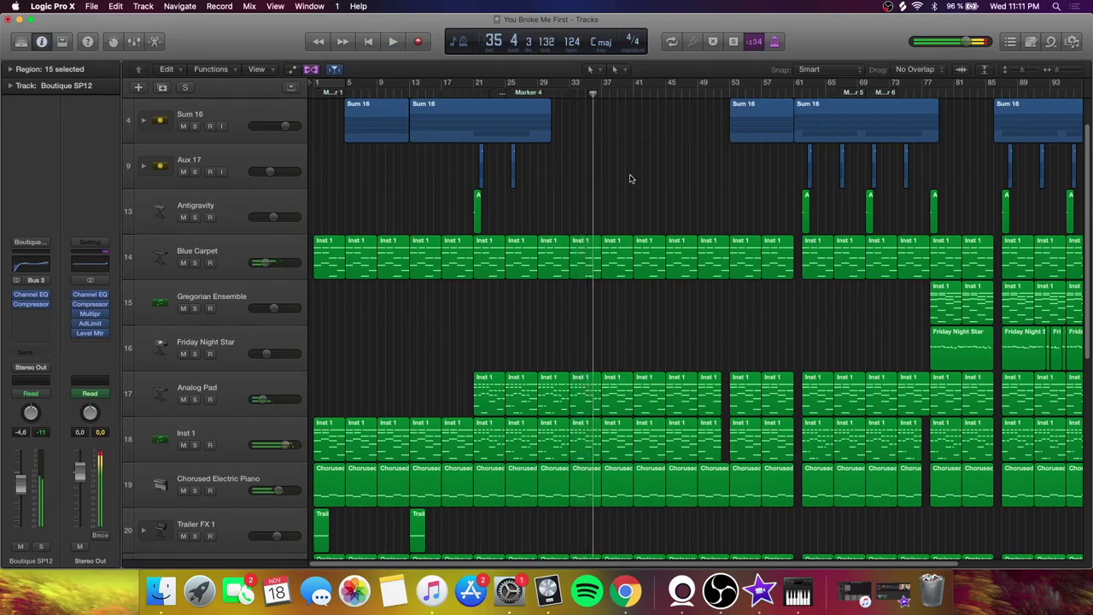
# Expand the Sum 15 stack, solo only its Audio 8 vocal track and play it from bar 37
pyautogui.scroll(1, 622, 146)
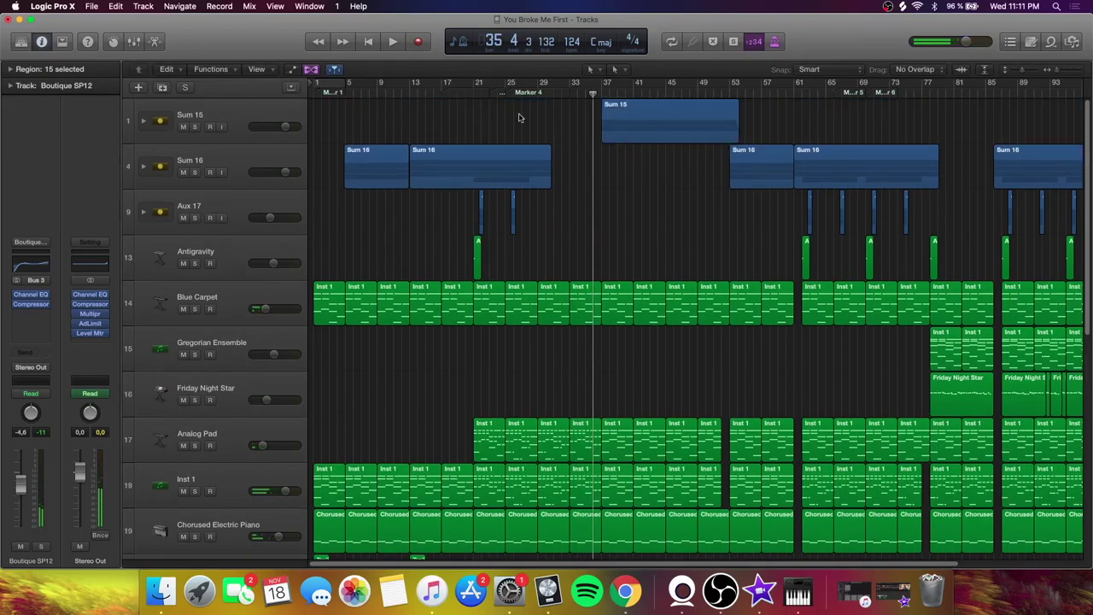
pyautogui.click(205, 117)
pyautogui.click(195, 126)
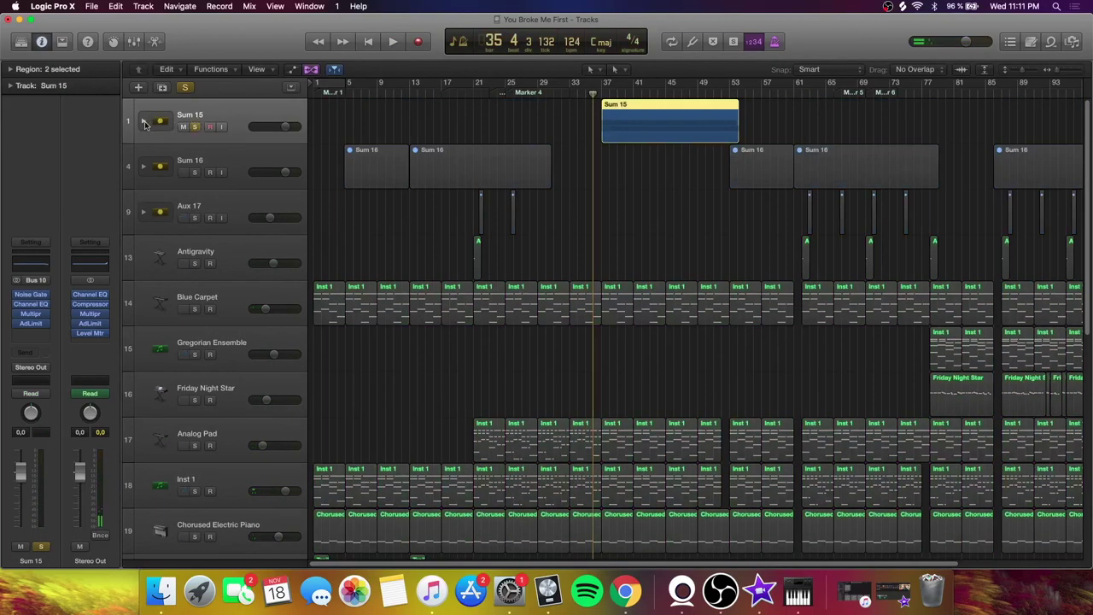
pyautogui.click(143, 122)
pyautogui.click(189, 163)
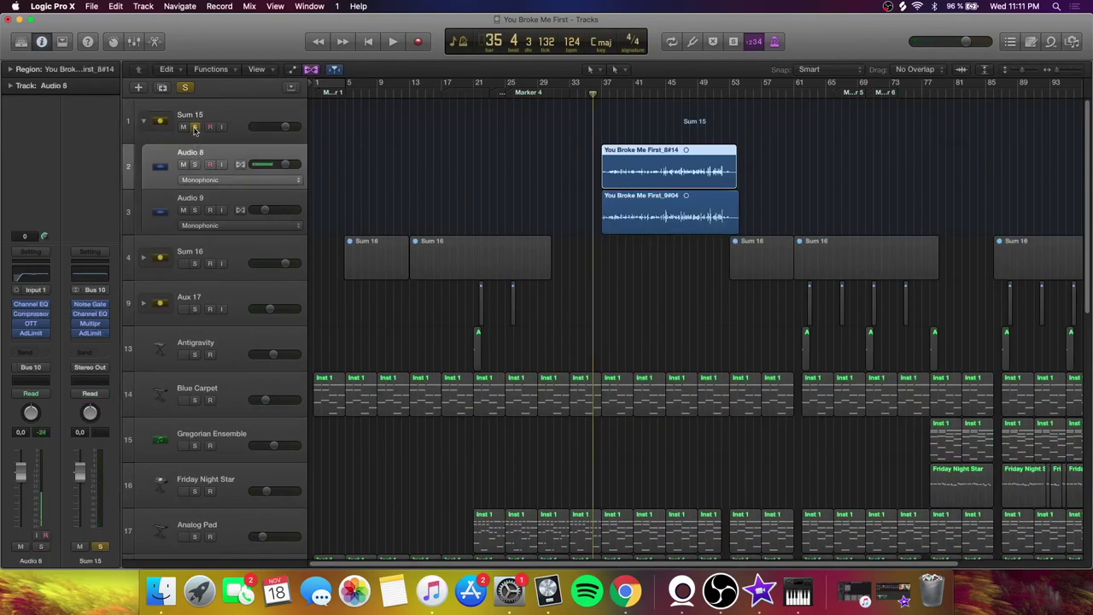
pyautogui.click(195, 127)
pyautogui.click(196, 164)
pyautogui.click(601, 92)
pyautogui.press('space')
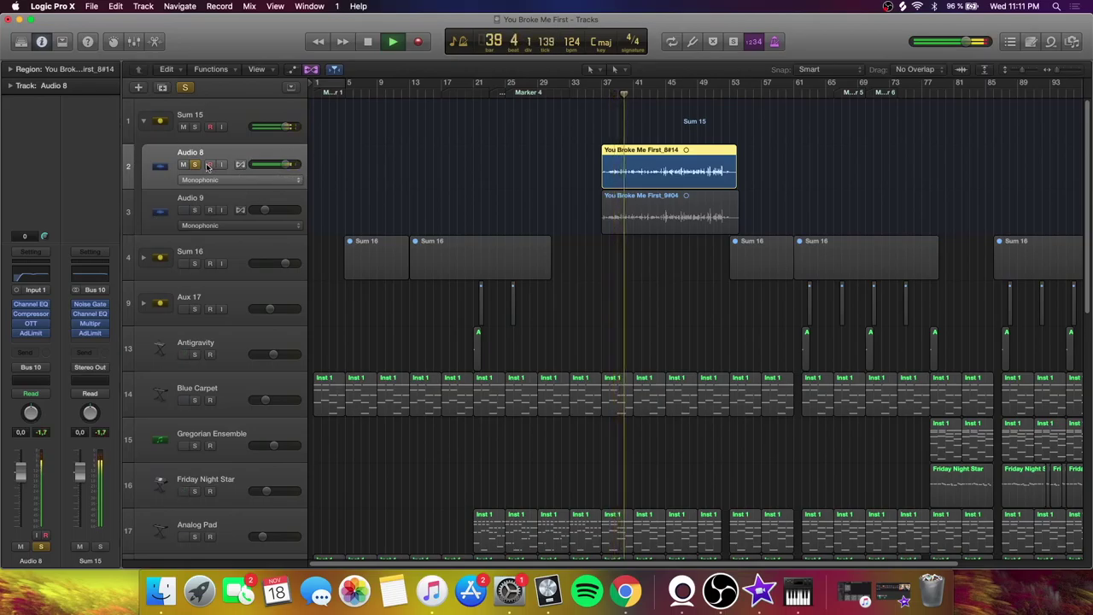
pyautogui.press('space')
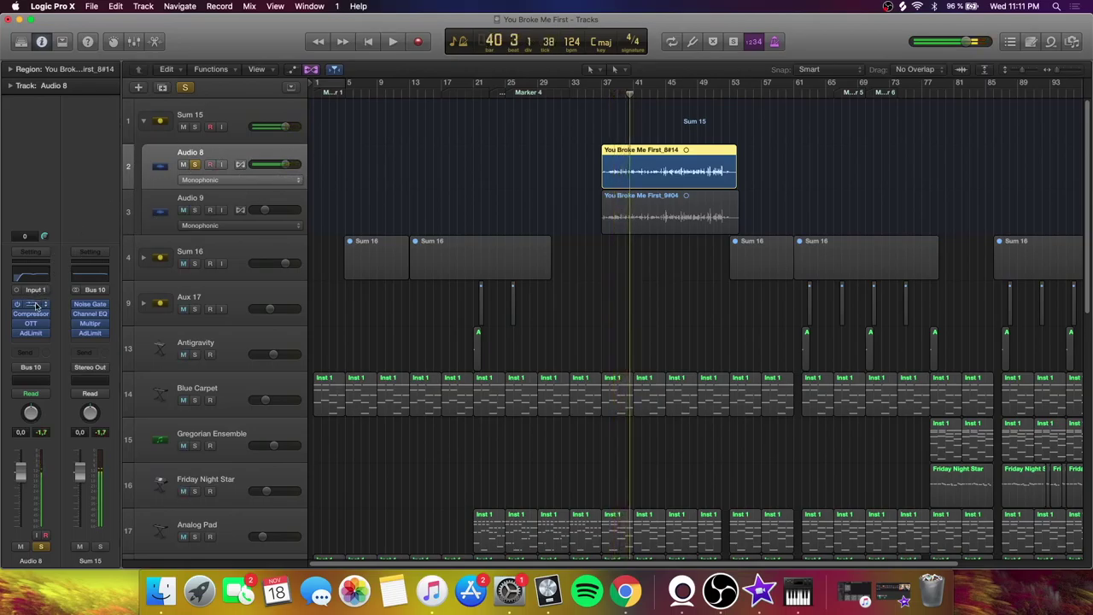
# Review the Channel EQ and Compressor settings on the Audio 8 vocal track
pyautogui.click(35, 304)
pyautogui.moveTo(339, 206); pyautogui.dragTo(339, 208)
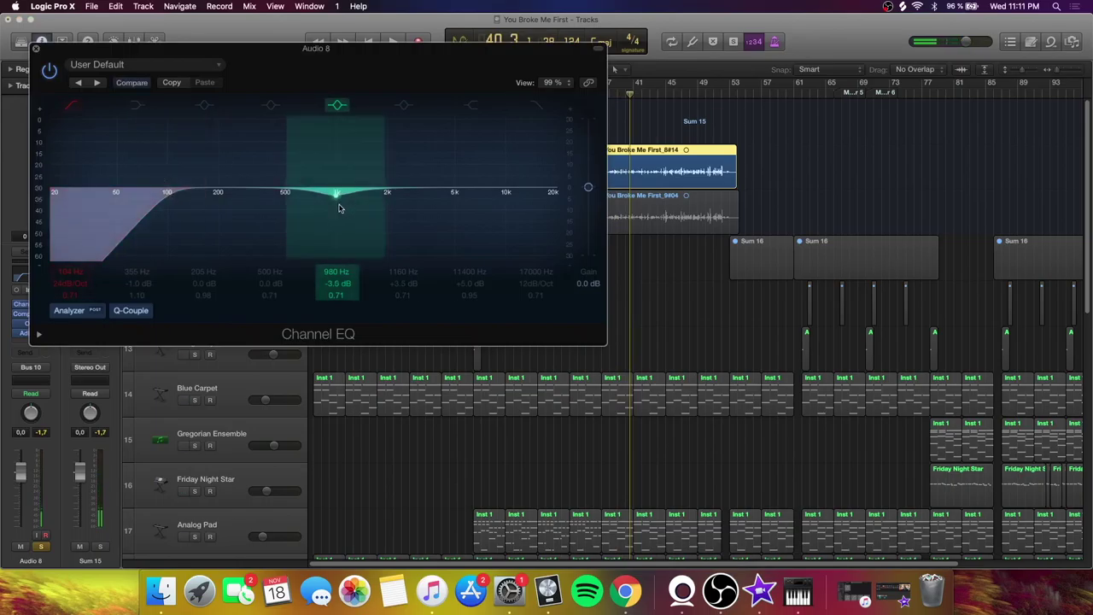
pyautogui.click(36, 48)
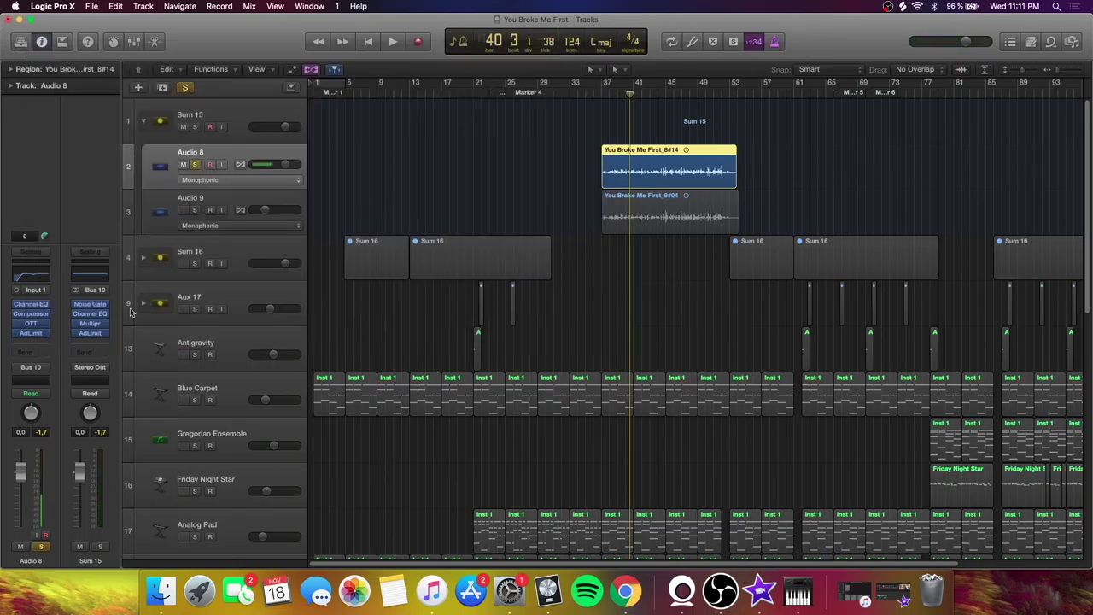
pyautogui.click(31, 323)
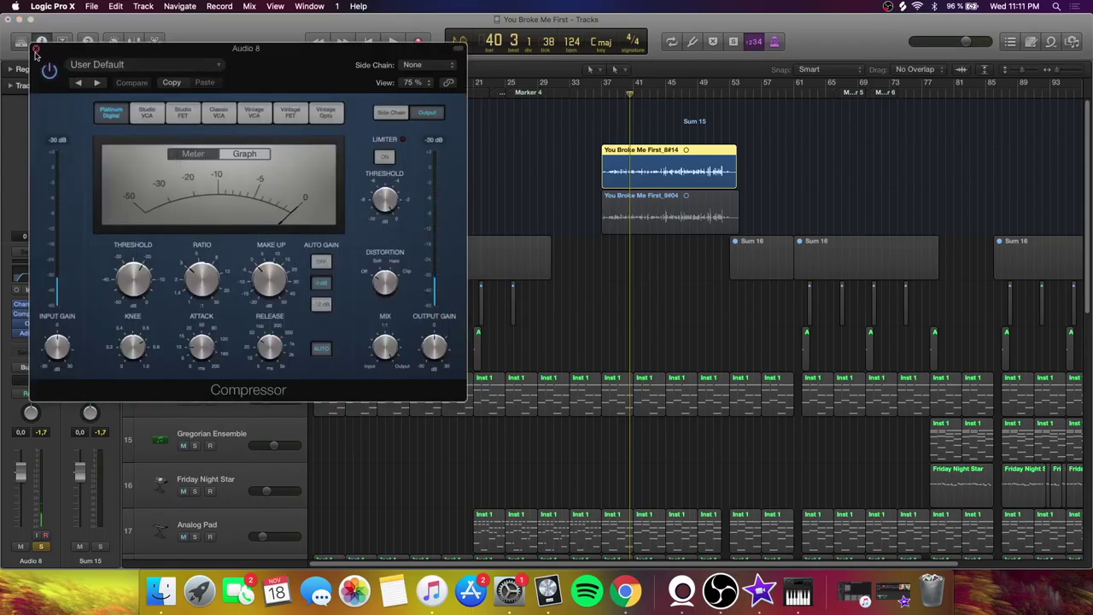
pyautogui.click(36, 48)
# Review Audio 8's OTT depth setting, recheck its Compressor and view its Adaptive Limiter
pyautogui.click(30, 331)
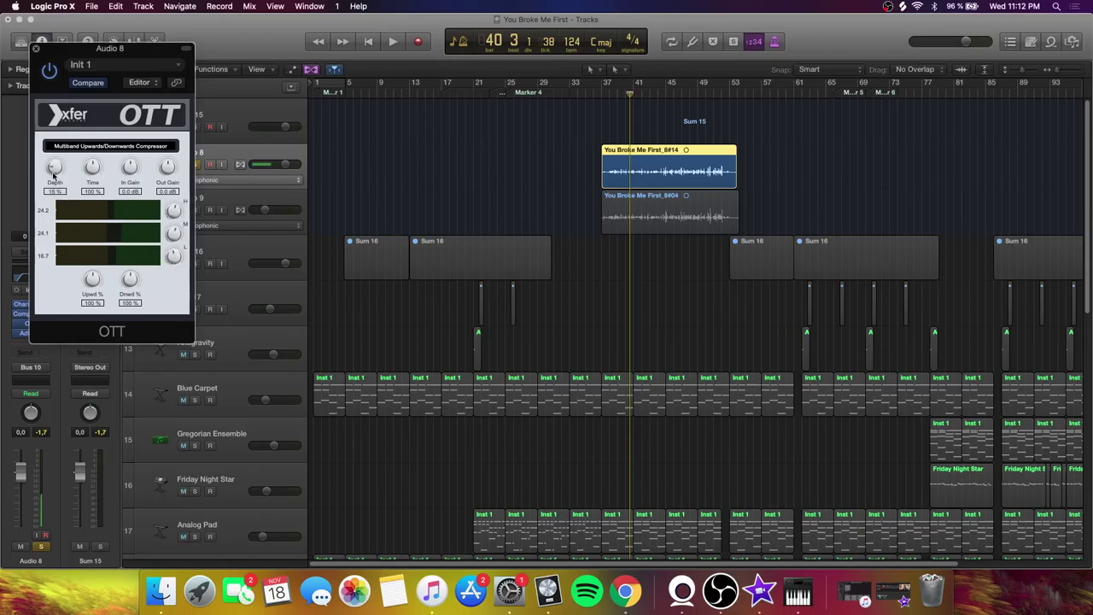
pyautogui.click(36, 48)
pyautogui.click(32, 314)
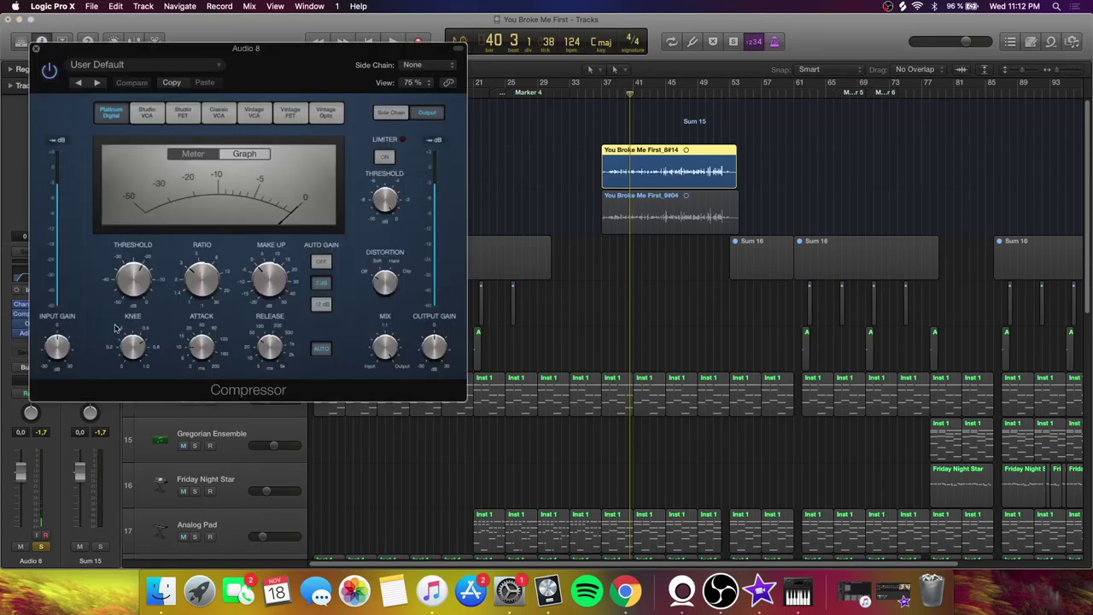
pyautogui.click(36, 48)
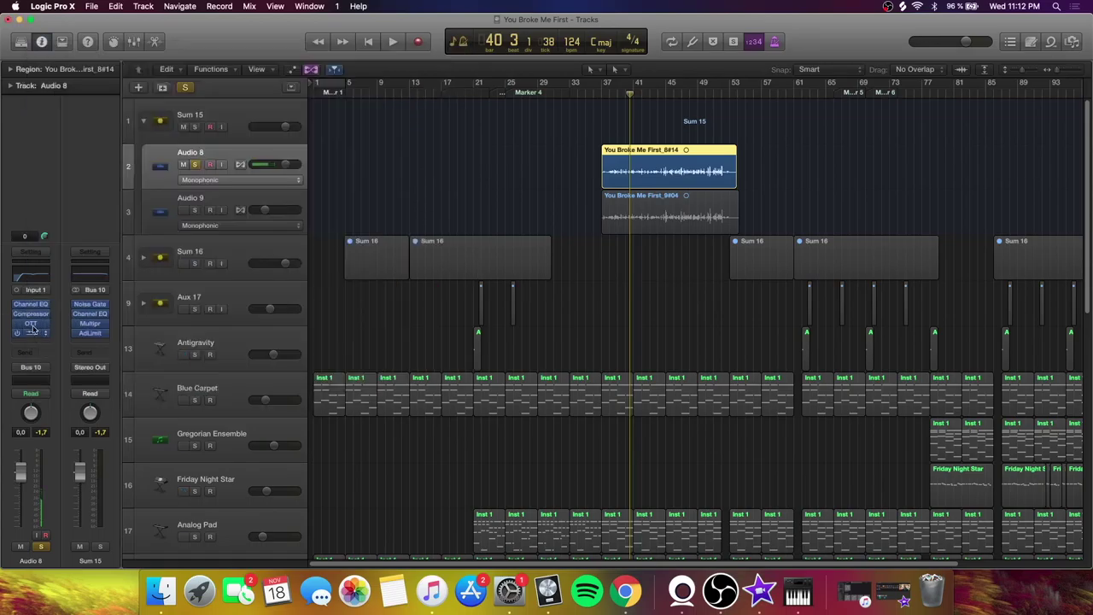
pyautogui.click(34, 334)
pyautogui.click(36, 48)
# Select the Audio 9 vocal track and take Audio 8 out of solo
pyautogui.click(215, 206)
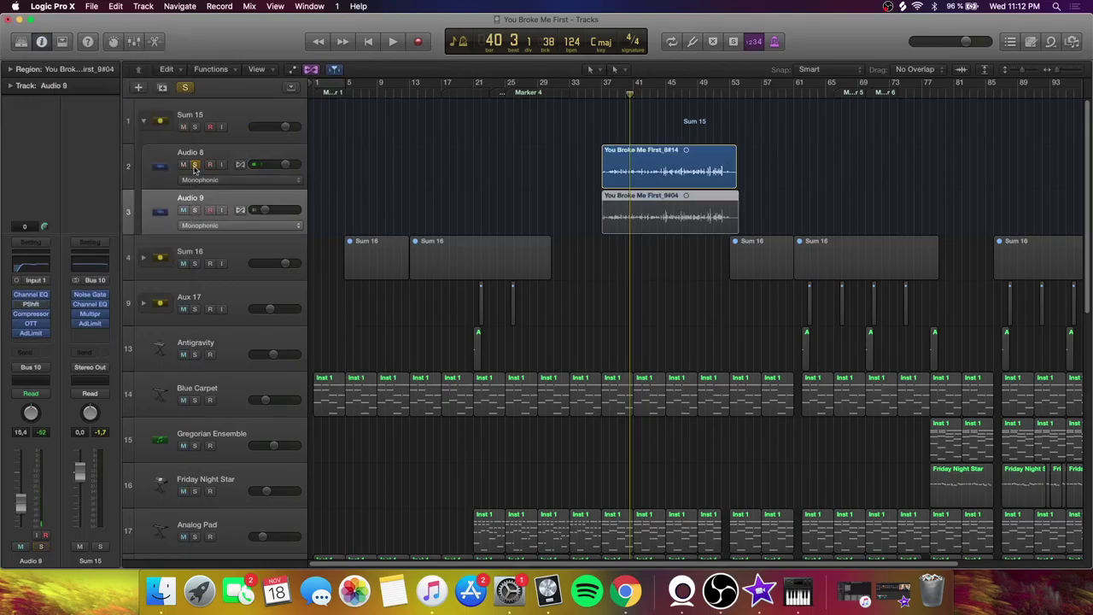
pyautogui.click(194, 165)
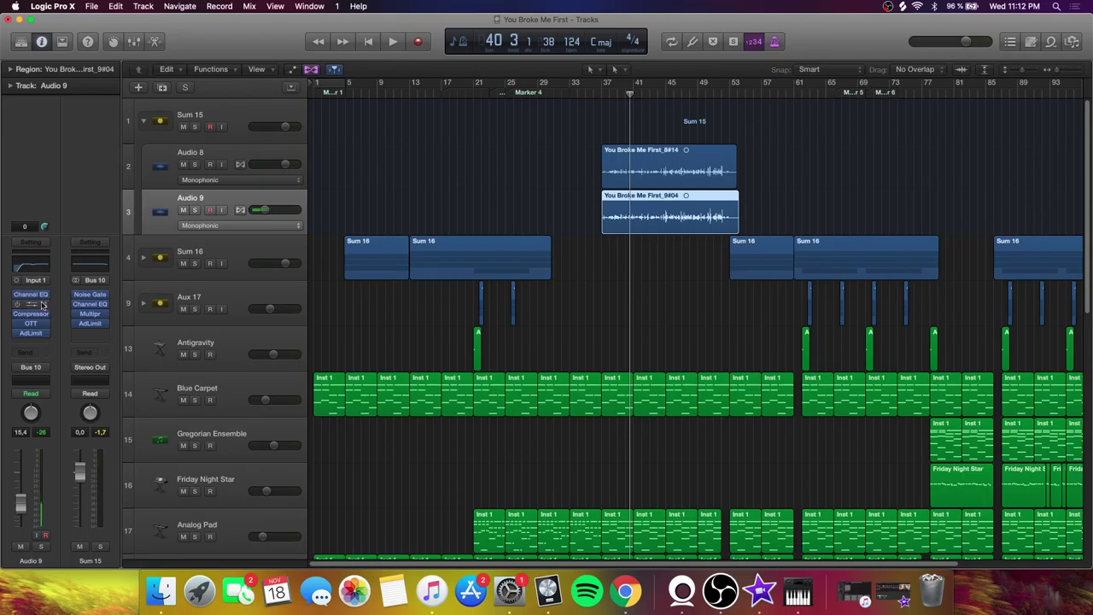
pyautogui.click(767, 200)
pyautogui.click(604, 199)
# Select the Sum 15 stack and review its Noise Gate threshold, reduction, attack, hold and release
pyautogui.click(180, 117)
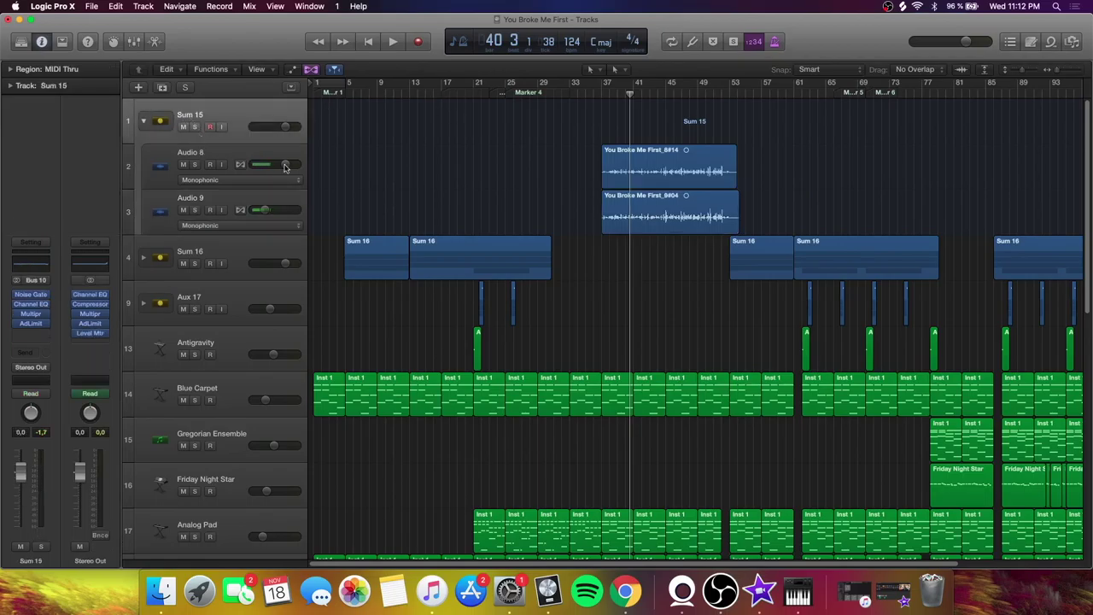
pyautogui.moveTo(777, 200); pyautogui.dragTo(679, 173)
pyautogui.click(513, 167)
pyautogui.click(43, 294)
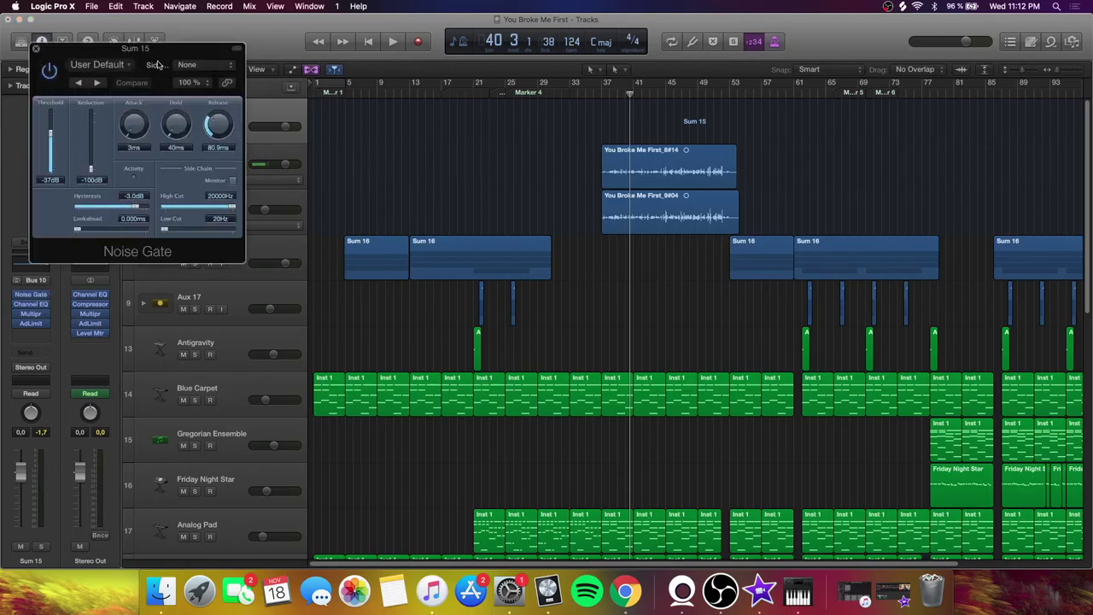
pyautogui.moveTo(157, 65); pyautogui.dragTo(532, 158)
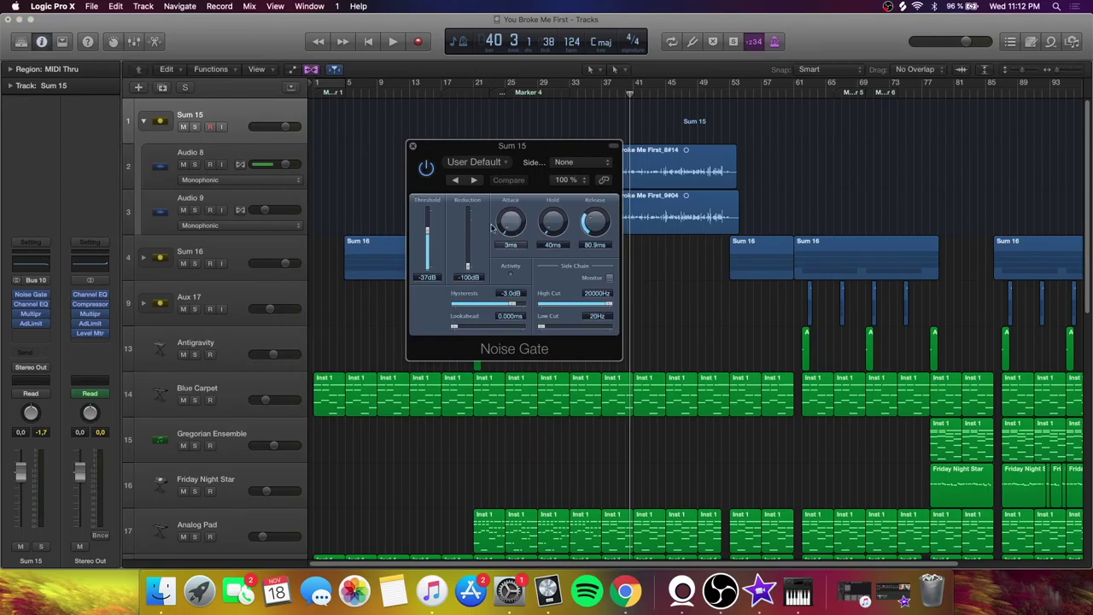
pyautogui.click(413, 145)
# Review the high-shelf cut in the Sum 15 stack's Channel EQ
pyautogui.click(45, 303)
pyautogui.press('Escape')
pyautogui.click(30, 304)
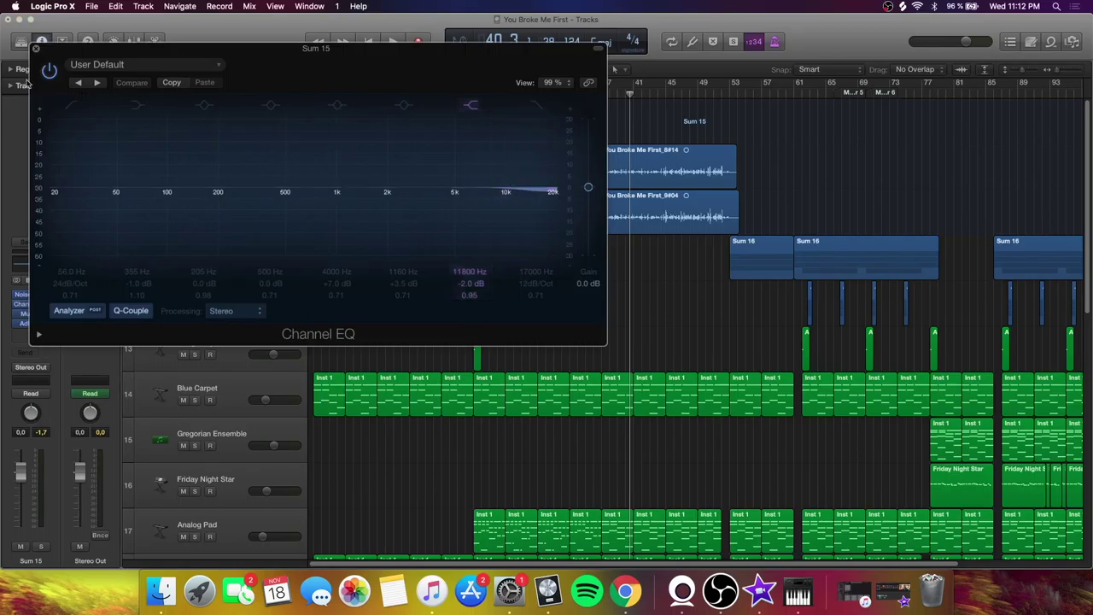
pyautogui.click(37, 49)
# Review the Sum 15 stack's Multipressor bands and Adaptive Limiter settings
pyautogui.click(26, 313)
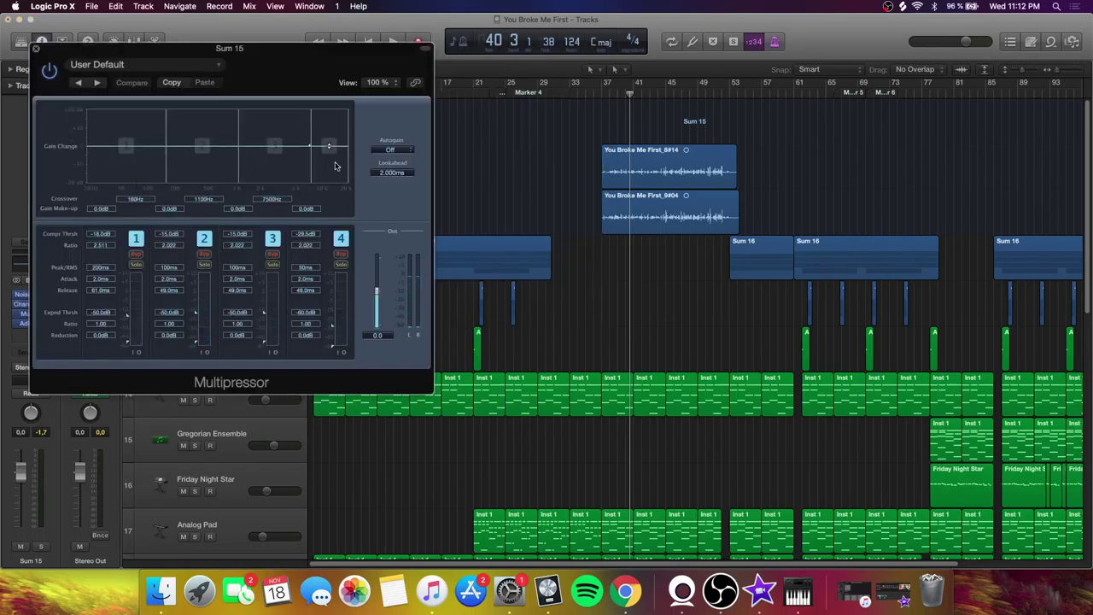
pyautogui.click(37, 49)
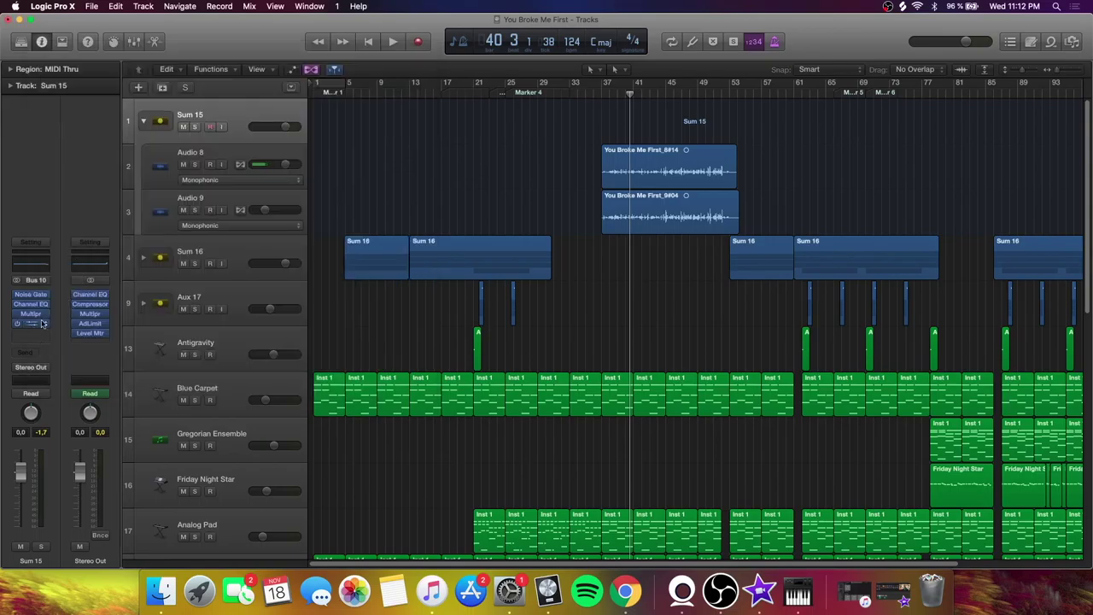
pyautogui.click(29, 324)
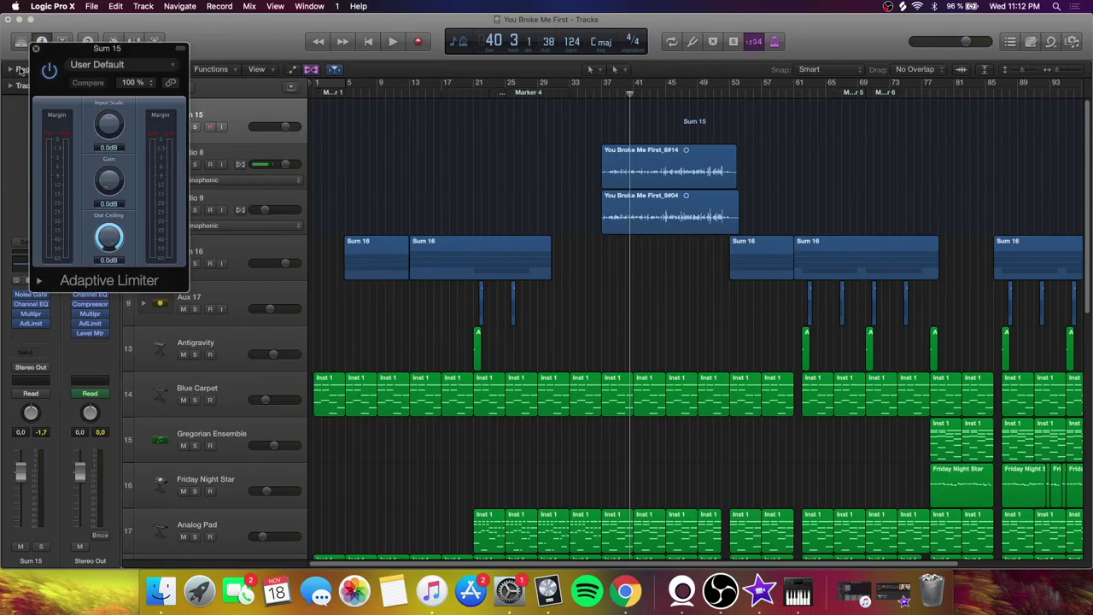
pyautogui.click(36, 49)
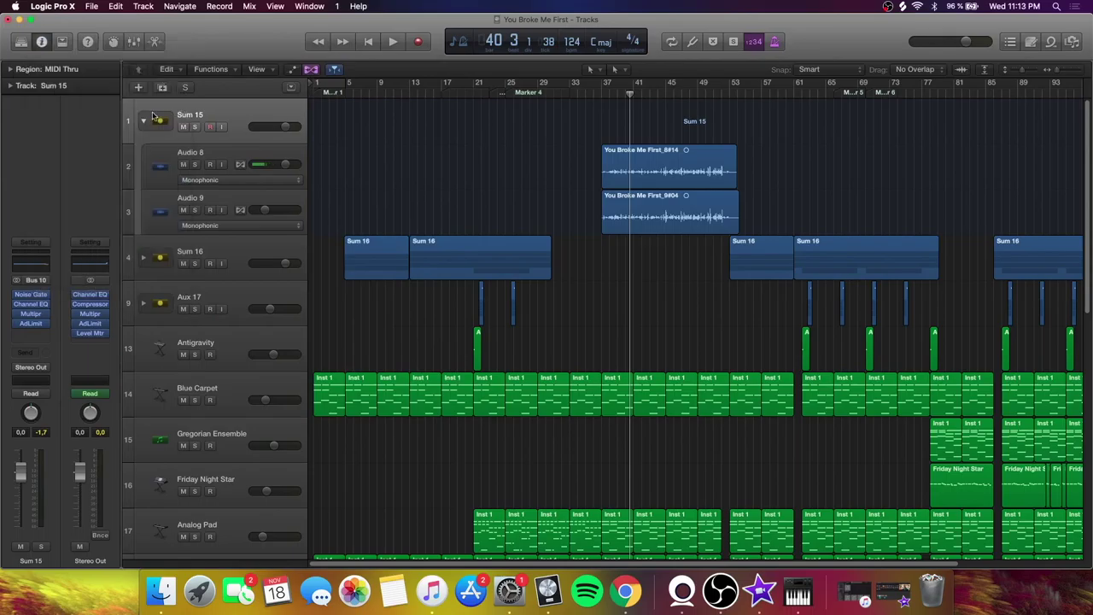
# Solo the Sum 15 stack, play it from bar 37 and take it out of solo
pyautogui.click(195, 126)
pyautogui.click(605, 101)
pyautogui.press('space')
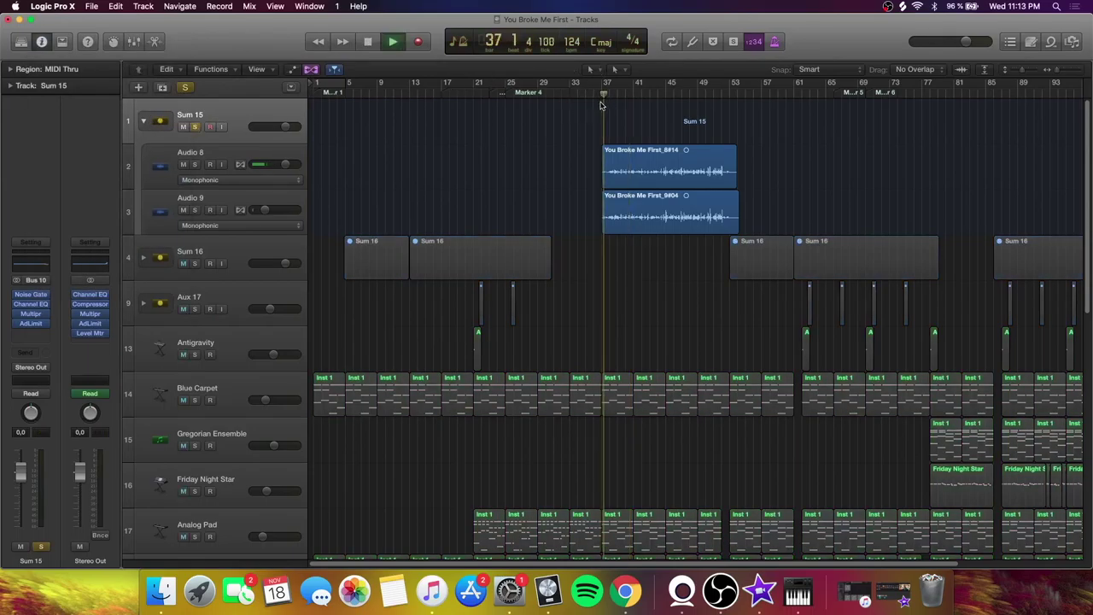
pyautogui.click(185, 87)
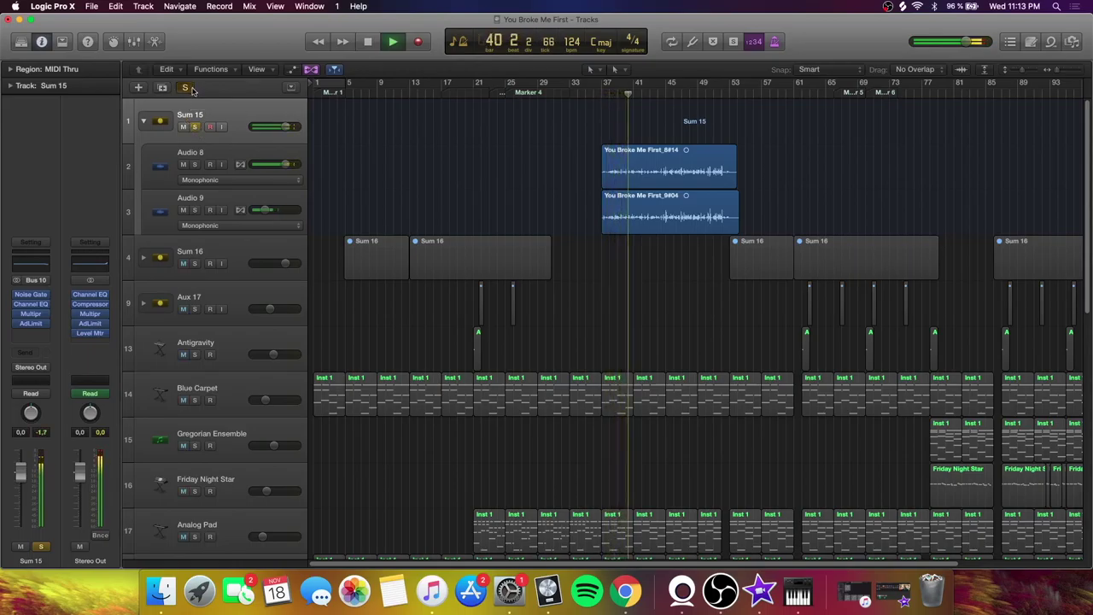
# Collapse the Sum 15 stack, hide the inspector and stop playback with the playhead at bar 53
pyautogui.click(144, 120)
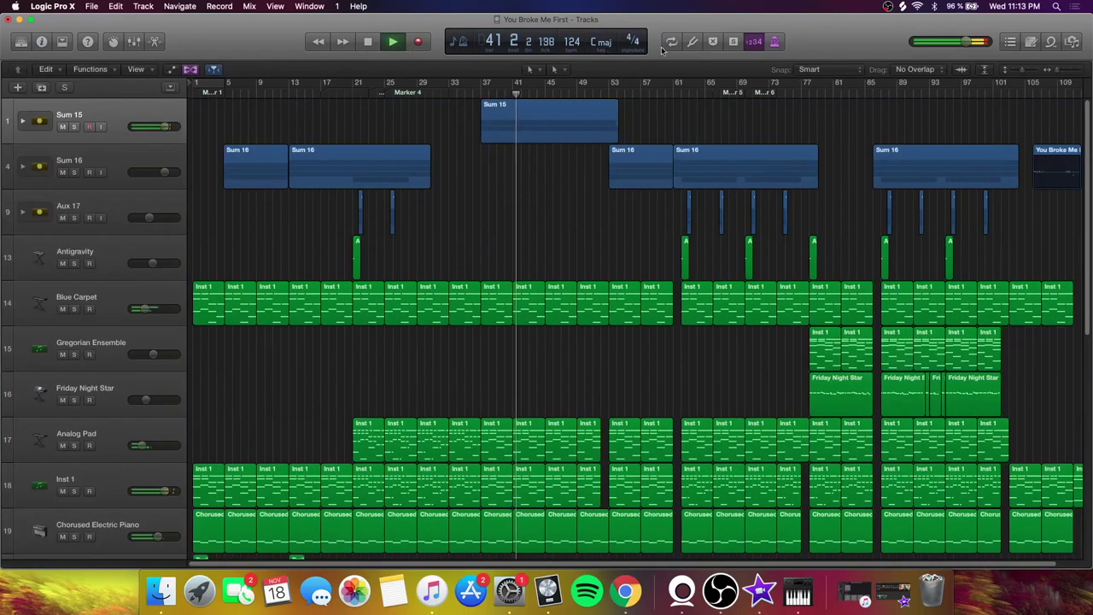
pyautogui.press('i')
pyautogui.press('space')
pyautogui.click(622, 89)
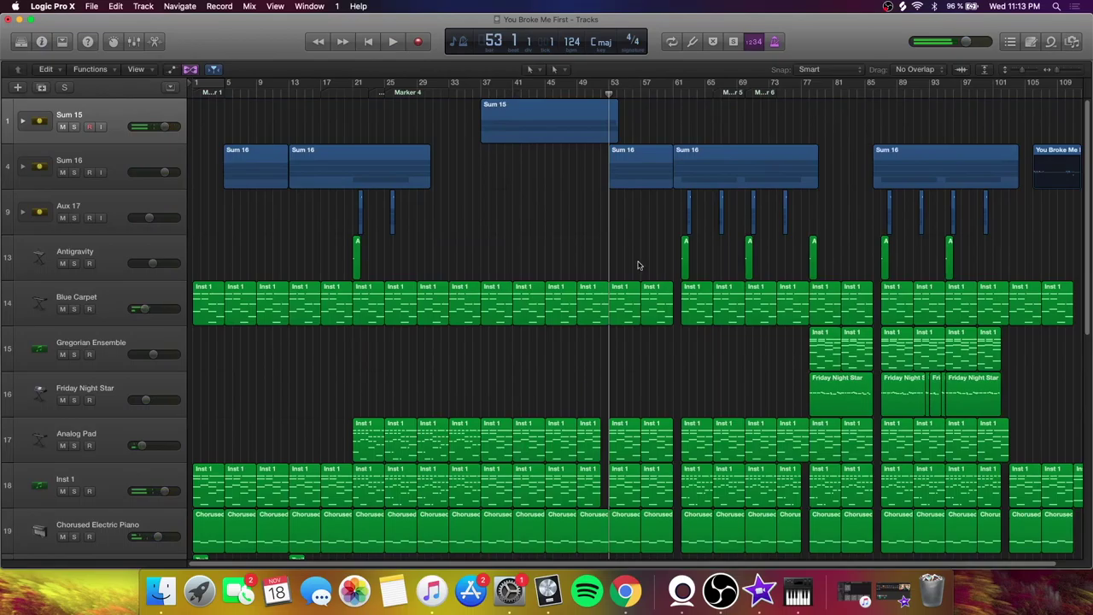
# Solo the SoCal and sober_riser_classic_white_noise tracks and play them from bar 61
pyautogui.scroll(-15, 639, 267)
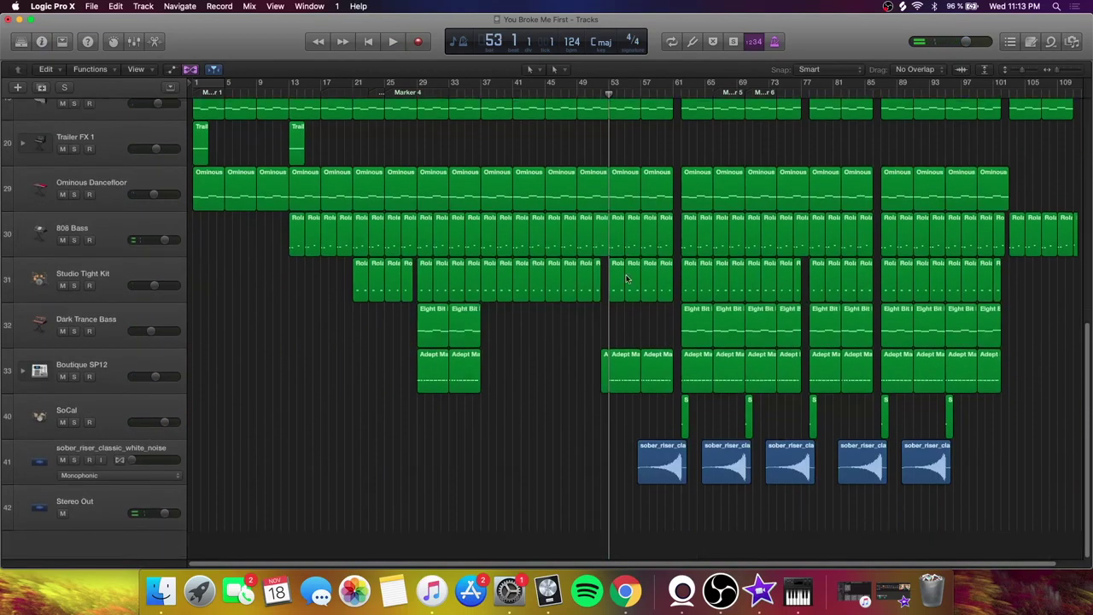
pyautogui.moveTo(74, 422); pyautogui.dragTo(73, 459)
pyautogui.press('space')
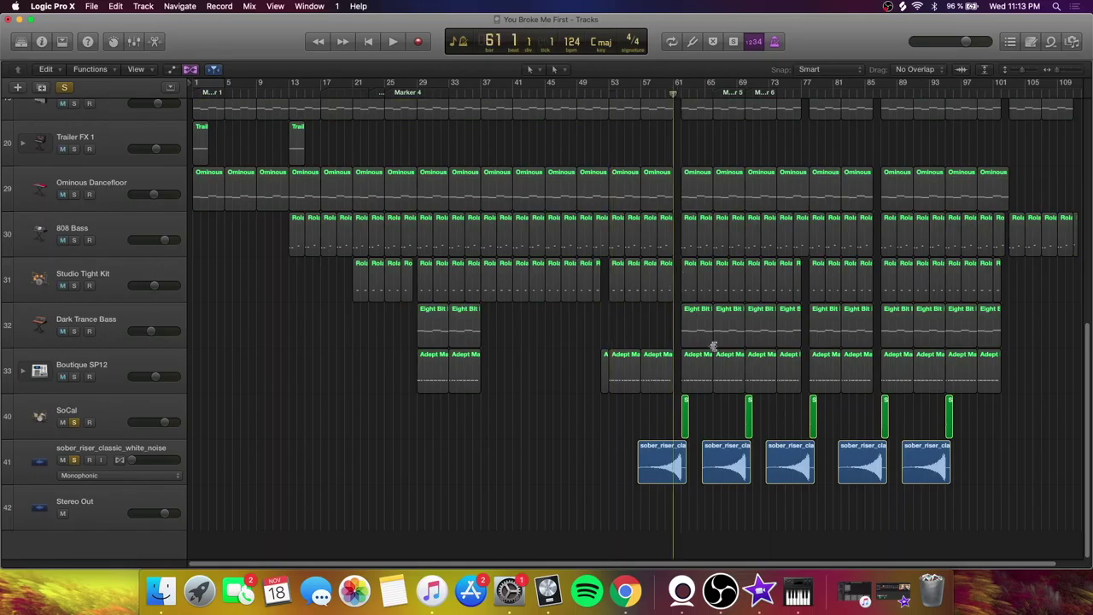
pyautogui.click(130, 408)
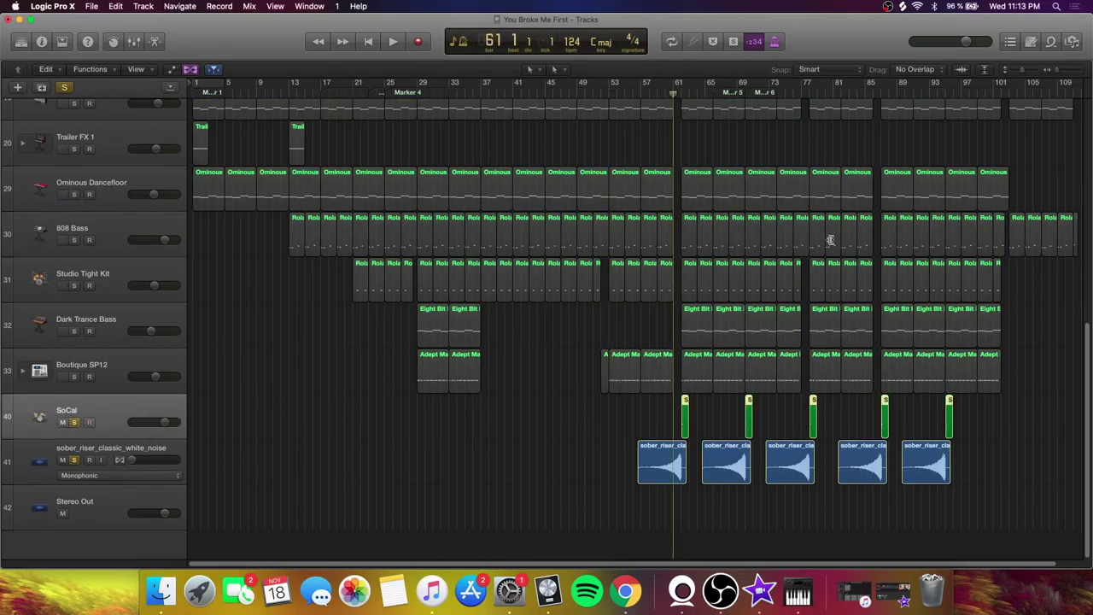
pyautogui.press('space')
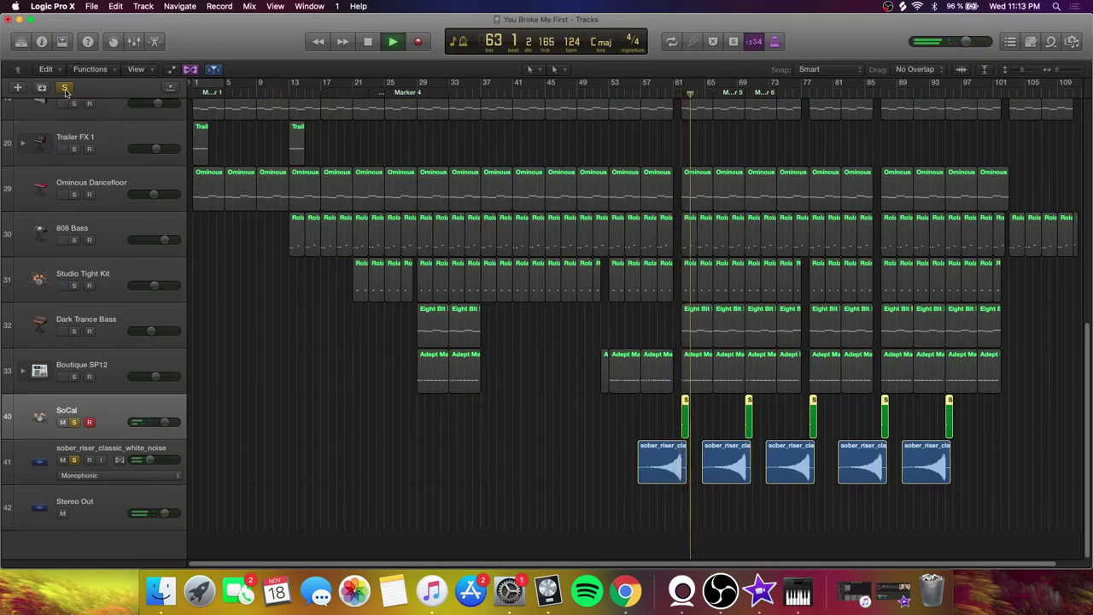
# Stop playback, clear all track solos and place the playhead at bar 62
pyautogui.press('space')
pyautogui.press('super+a')
pyautogui.click(681, 89)
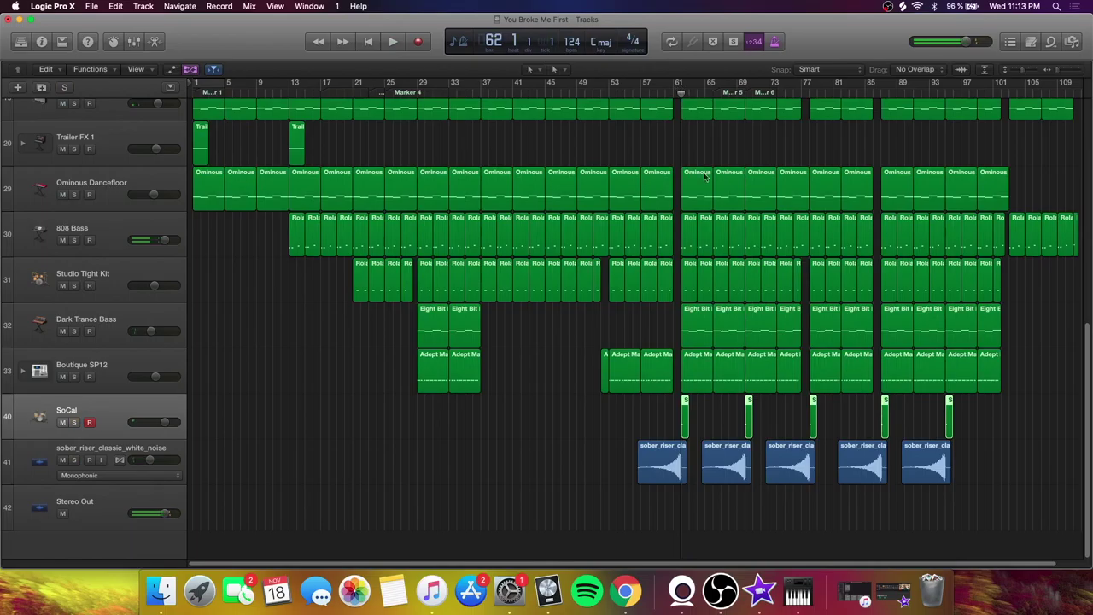
# Expand the Aux 17 stack and solo it with the playhead at bar 21
pyautogui.scroll(10, 717, 197)
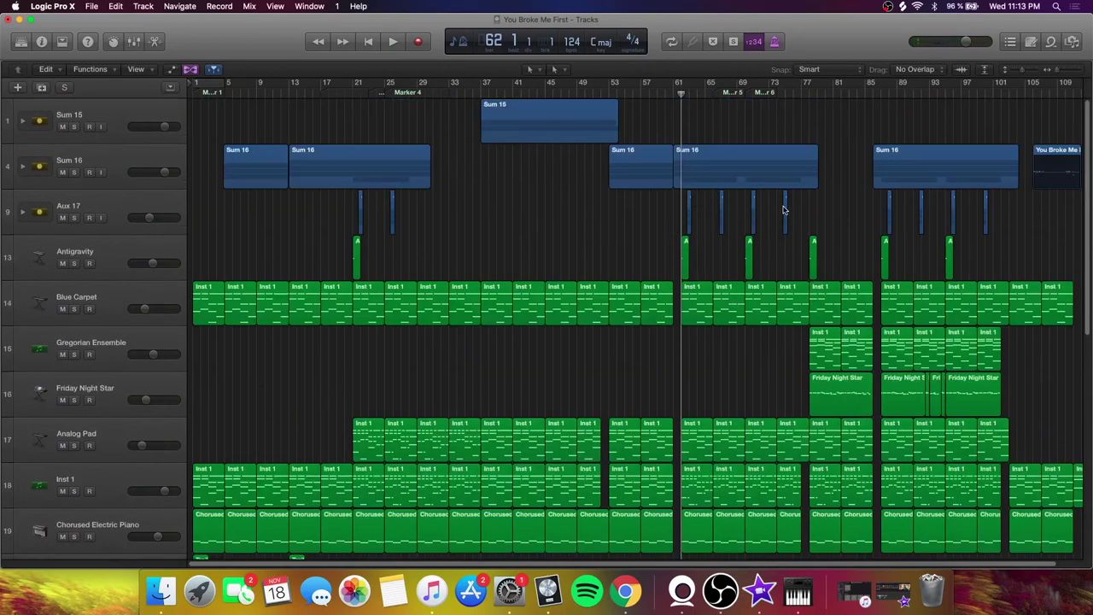
pyautogui.click(24, 212)
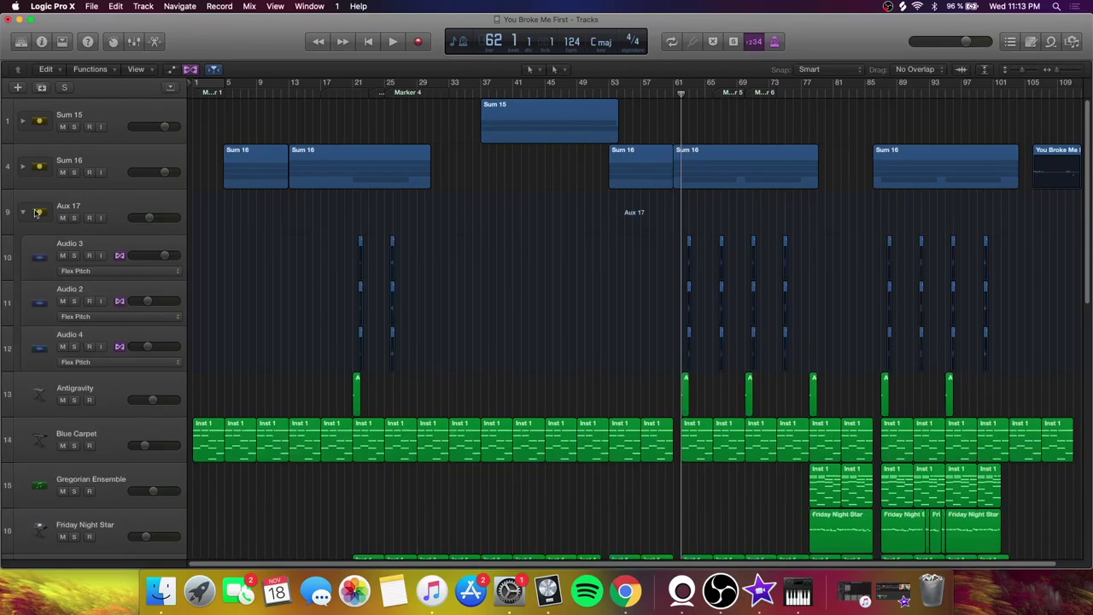
pyautogui.click(74, 218)
pyautogui.click(355, 92)
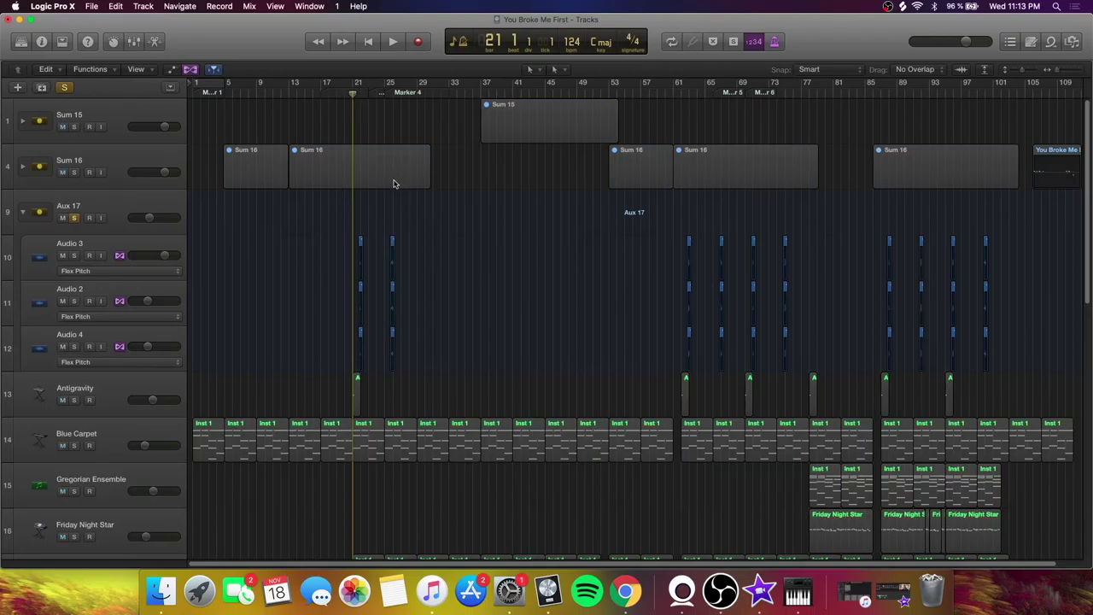
pyautogui.click(347, 178)
# Select the stacked vocal regions inside Aux 17, play them from bar 21 and take the stack out of solo
pyautogui.click(427, 314)
pyautogui.scroll(5, 1067, 79)
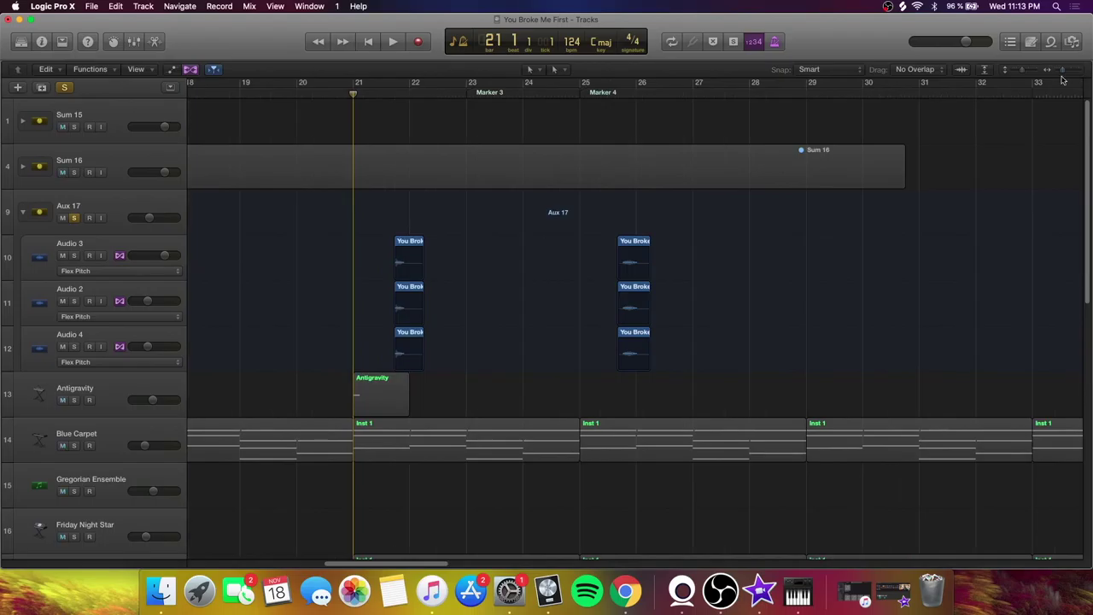
pyautogui.moveTo(787, 352); pyautogui.dragTo(395, 274)
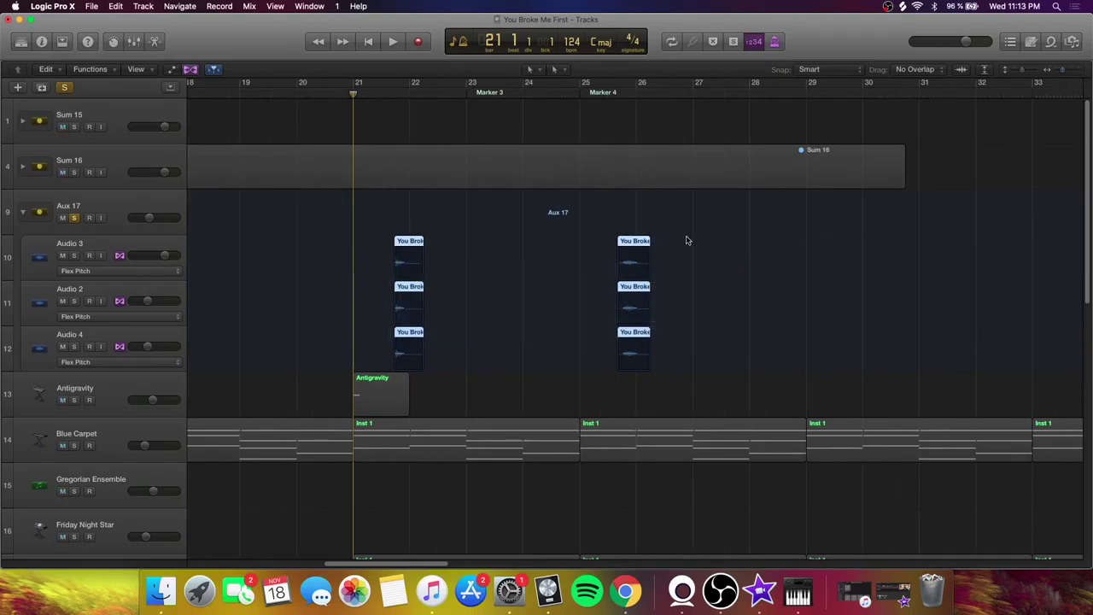
pyautogui.press('space')
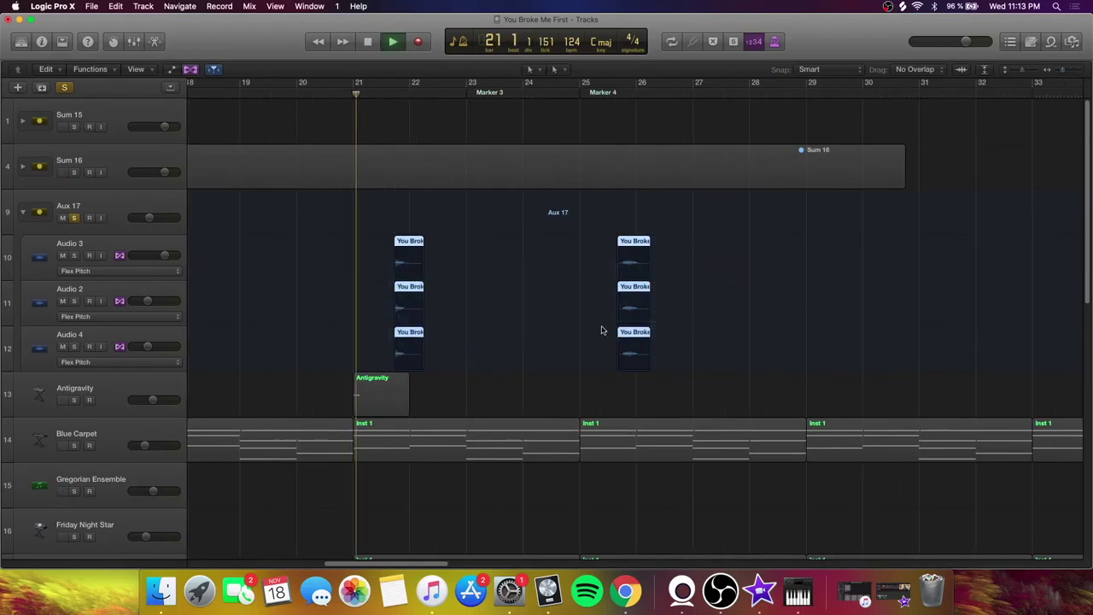
pyautogui.press('space')
pyautogui.click(73, 217)
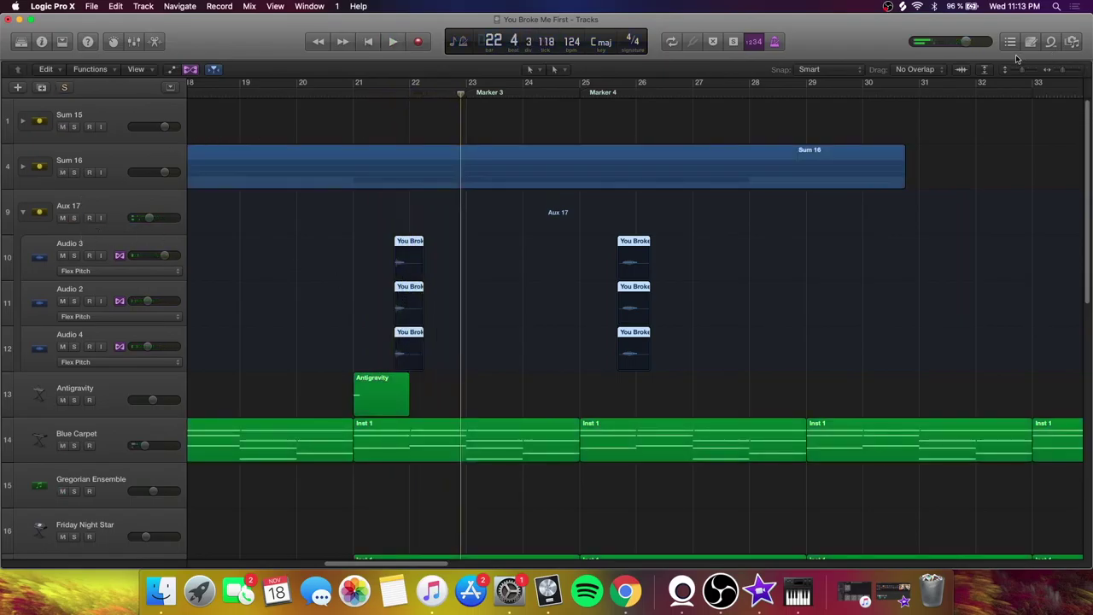
# Solo the Gregorian Ensemble track and play it from bar 78
pyautogui.click(1059, 70)
pyautogui.moveTo(709, 565); pyautogui.dragTo(1050, 585)
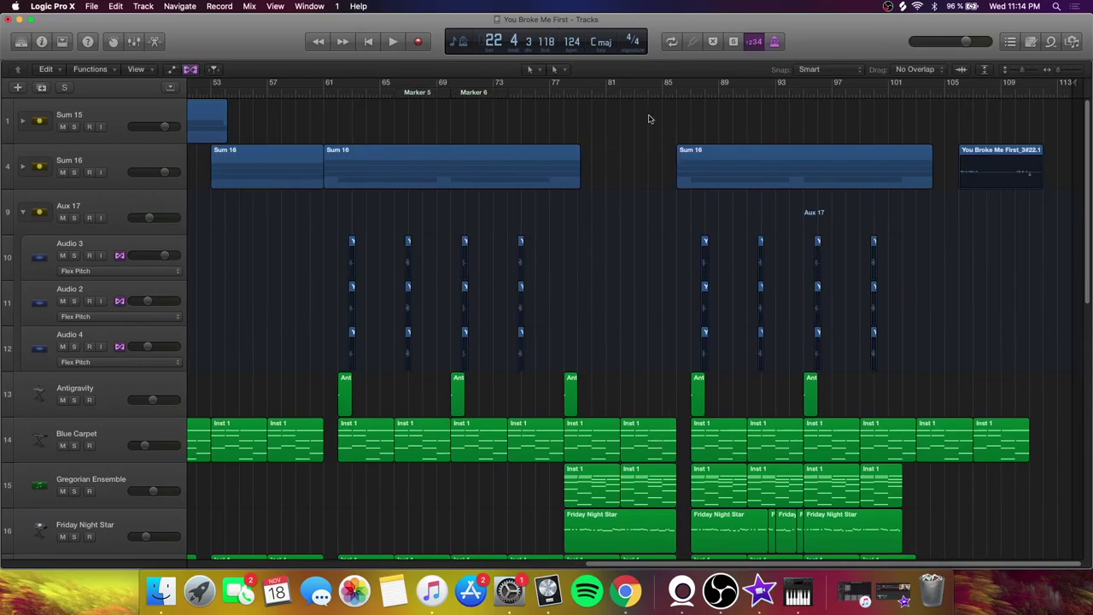
pyautogui.scroll(-6, 647, 341)
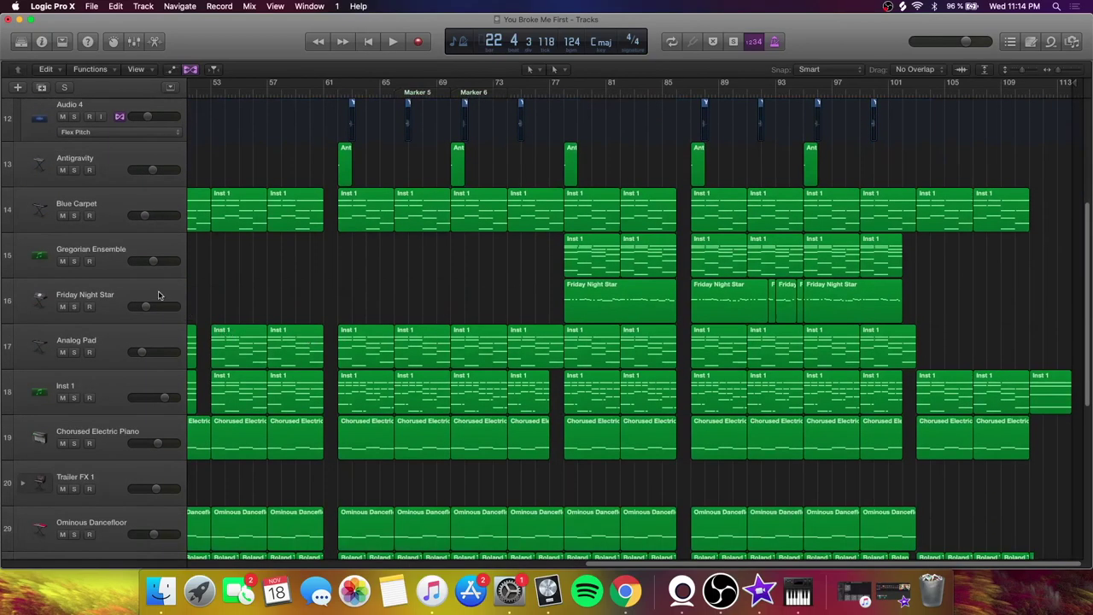
pyautogui.click(123, 294)
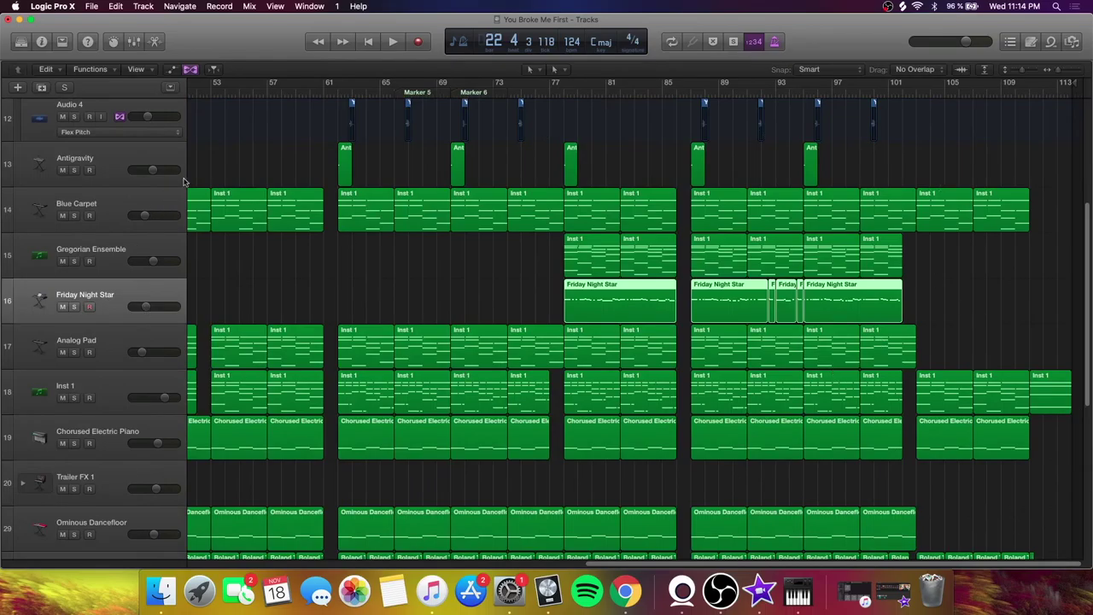
pyautogui.click(81, 245)
pyautogui.click(74, 261)
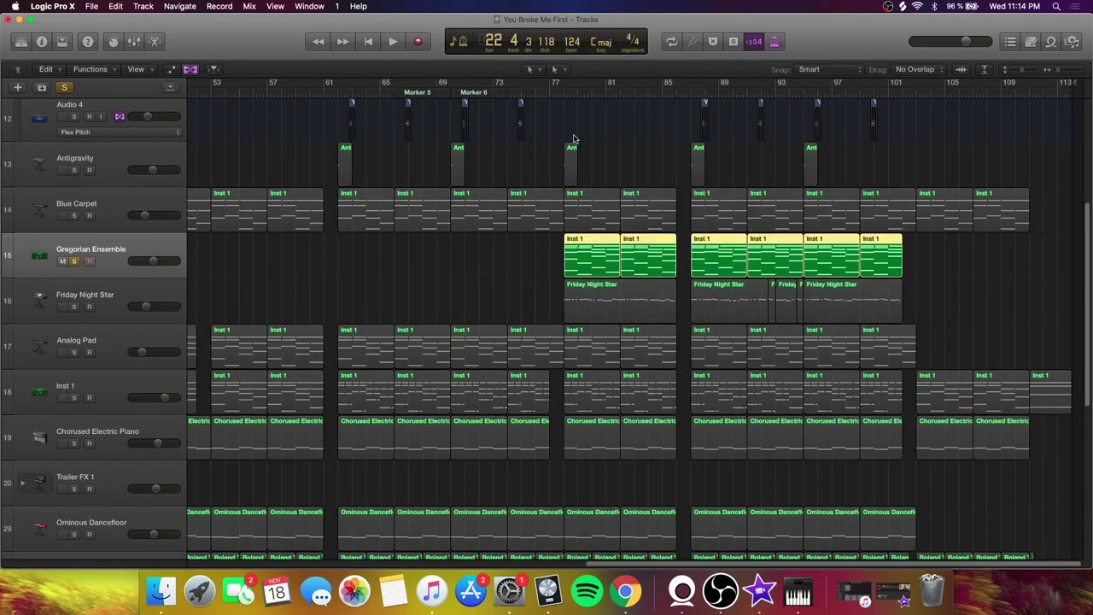
pyautogui.click(564, 92)
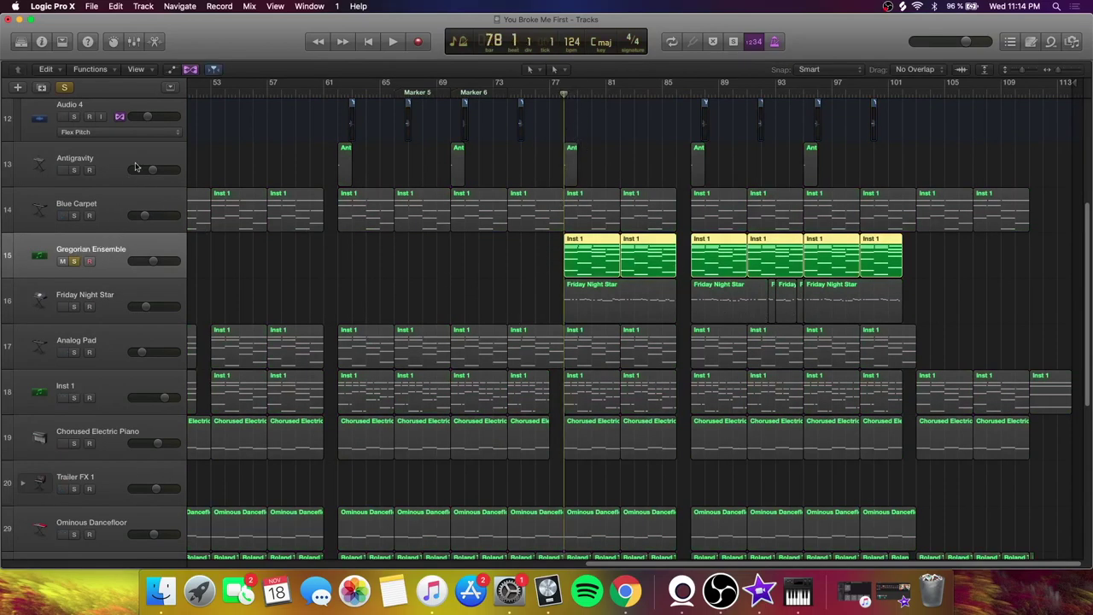
pyautogui.press('space')
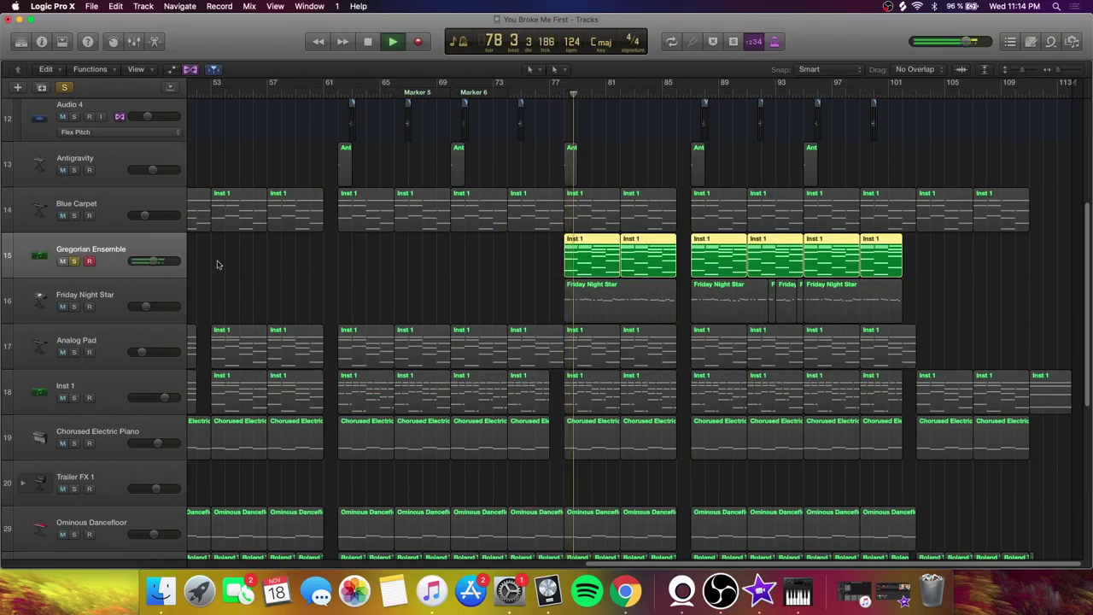
# Stop playback and examine the Channel EQ and Compressor settings on the Gregorian Ensemble channel strip
pyautogui.click(41, 41)
pyautogui.press('space')
pyautogui.click(74, 278)
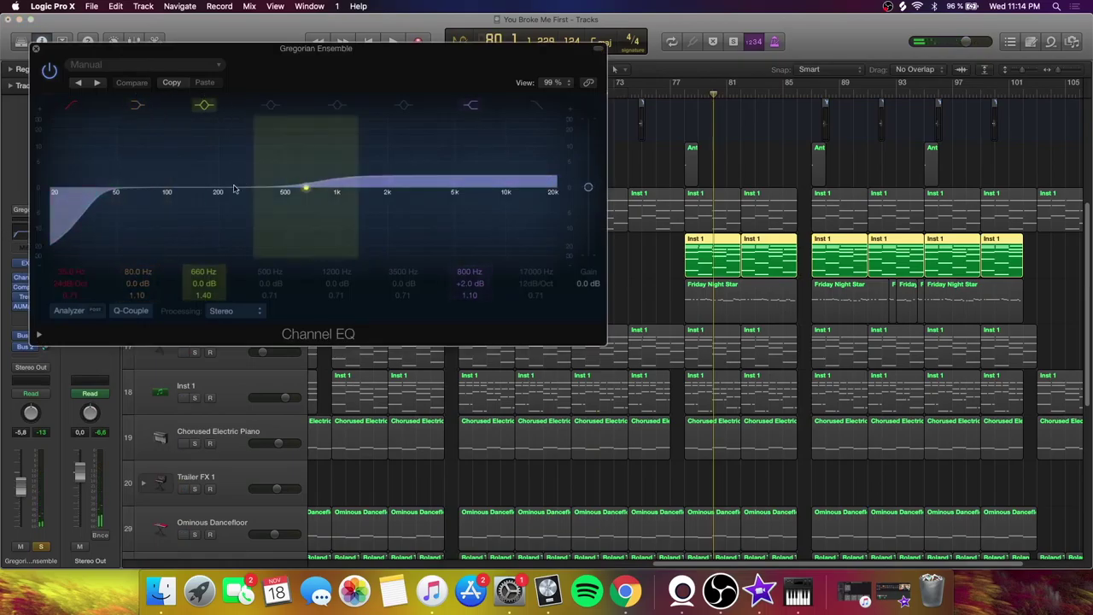
pyautogui.click(37, 48)
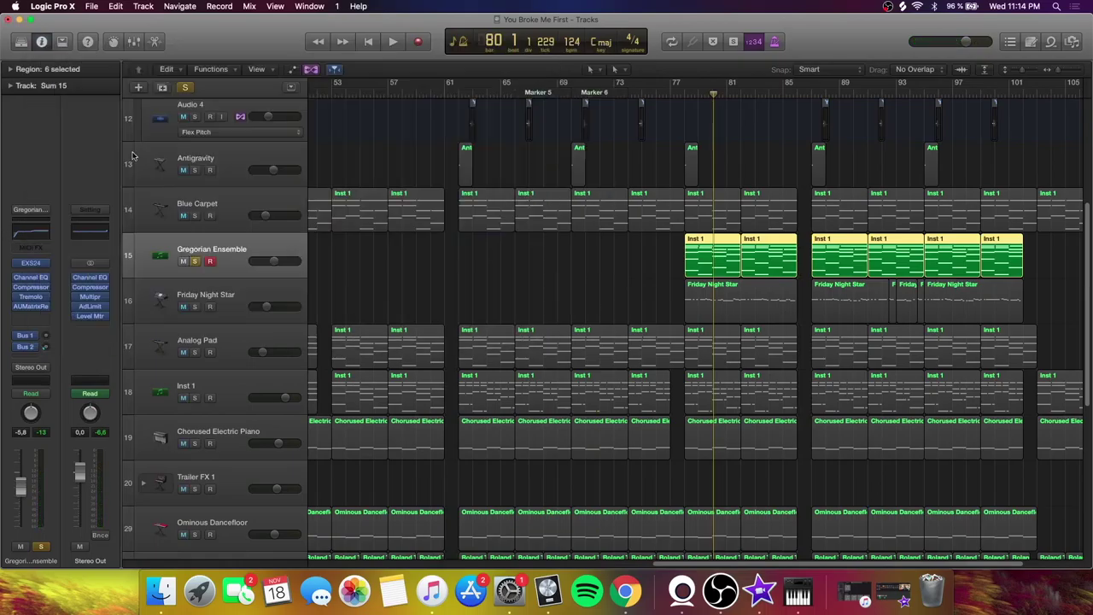
pyautogui.click(31, 288)
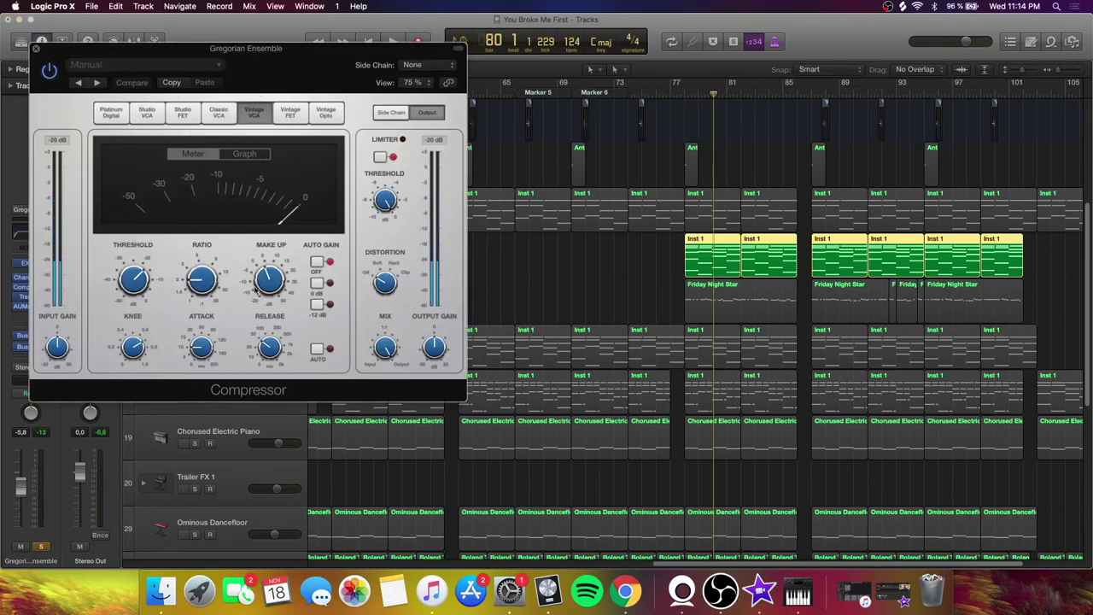
pyautogui.click(36, 49)
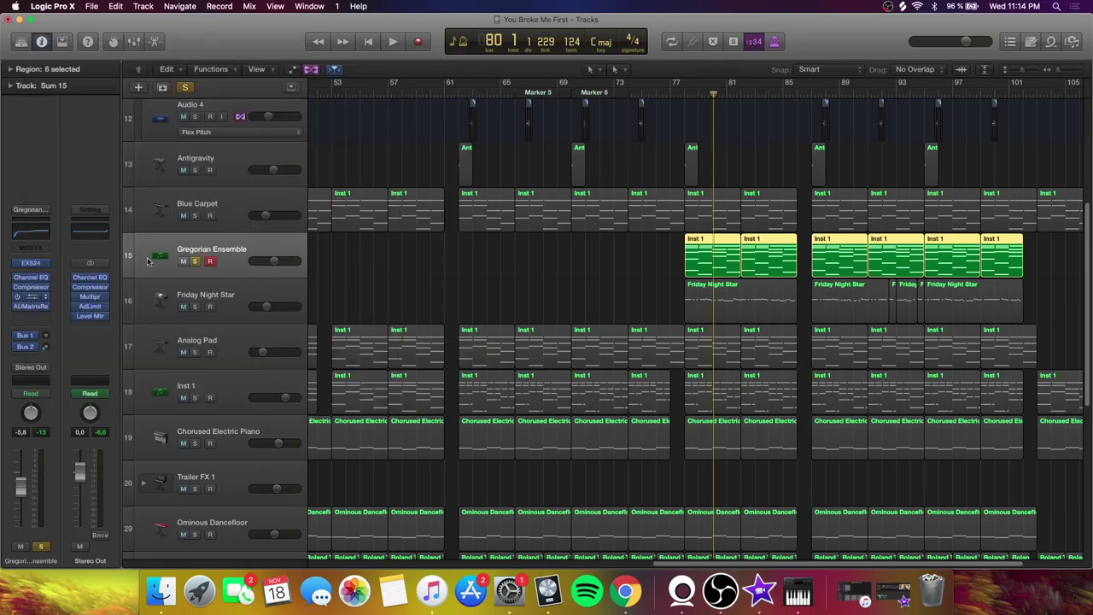
# Examine the Tremolo and AUMatrixReverb settings of Gregorian Ensemble and take the track out of solo
pyautogui.click(30, 296)
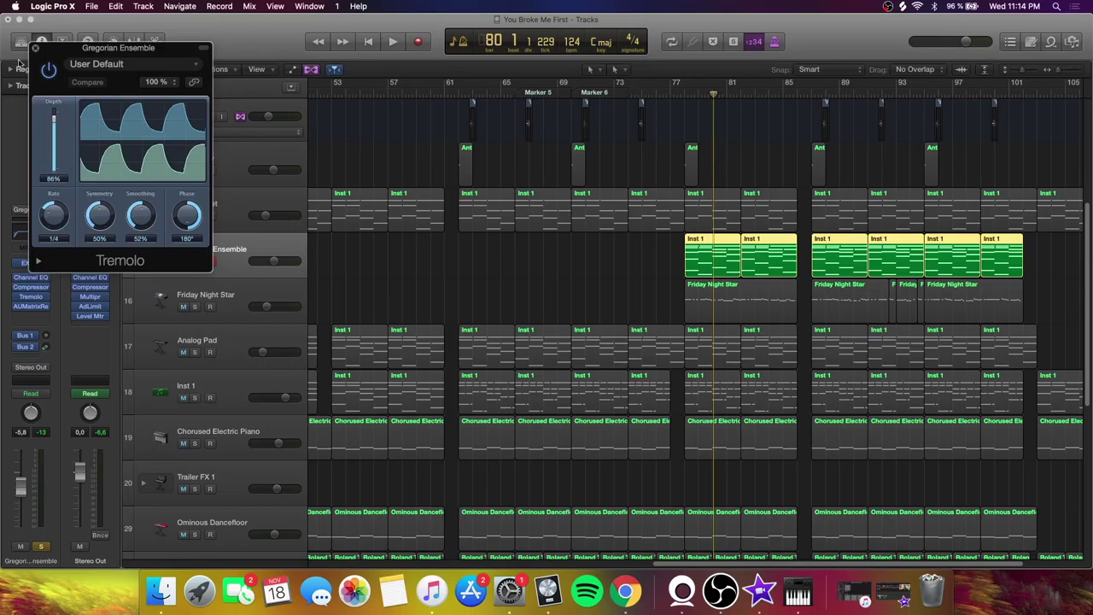
pyautogui.click(35, 49)
pyautogui.click(31, 306)
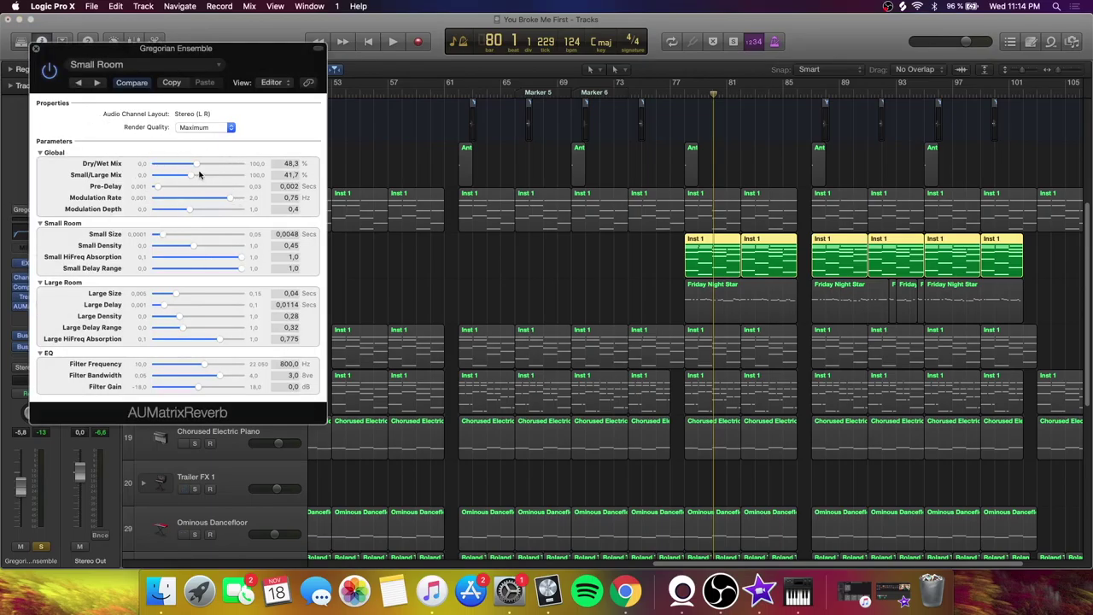
pyautogui.click(36, 51)
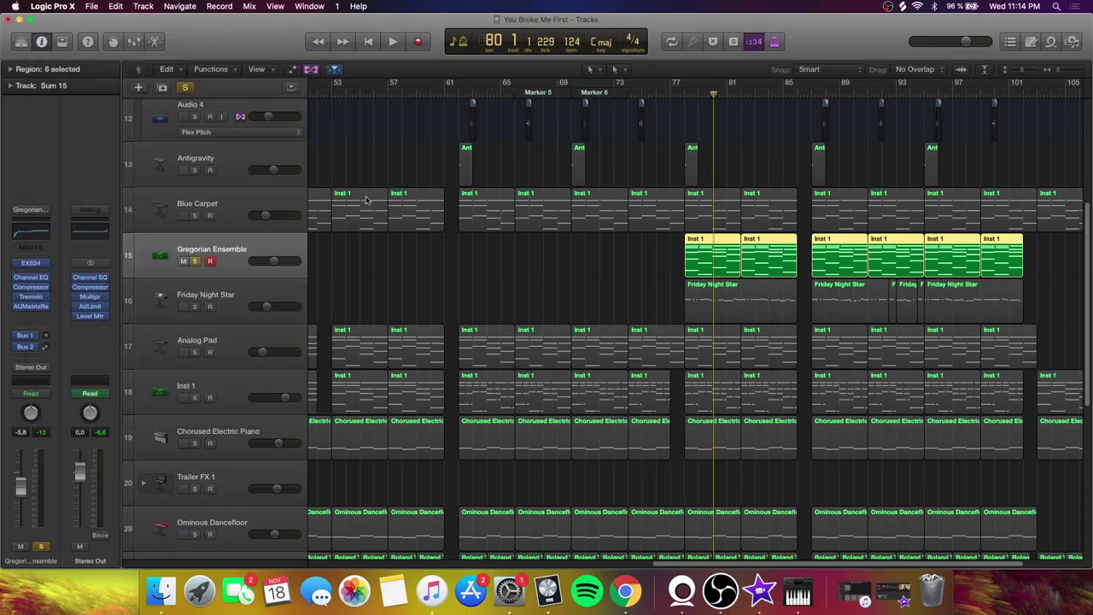
pyautogui.click(195, 262)
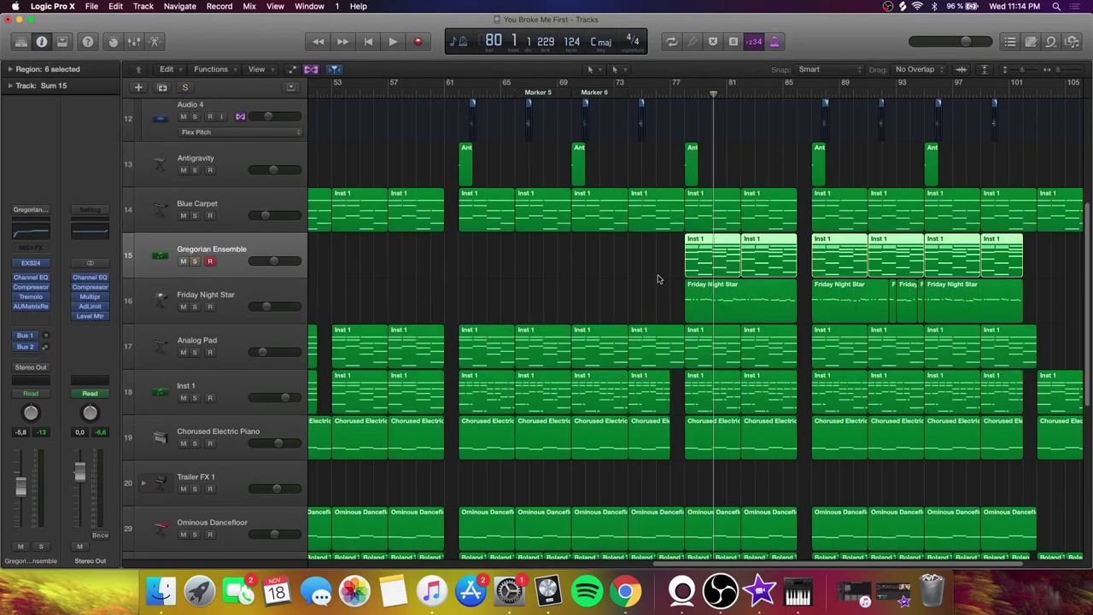
# Solo the Friday Night Star track and play it from bar 78
pyautogui.click(265, 291)
pyautogui.click(195, 306)
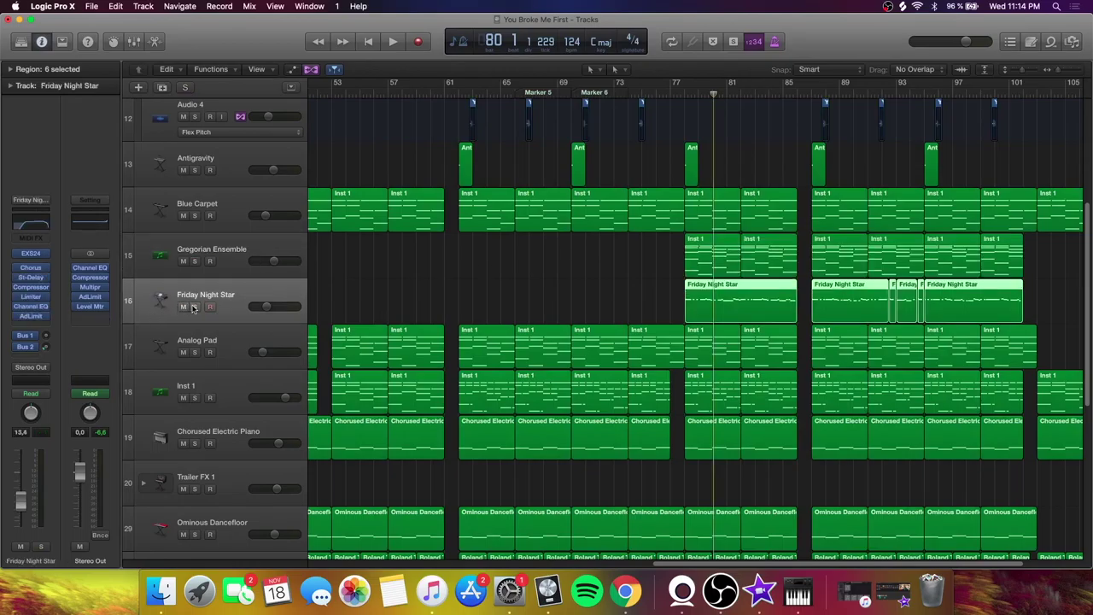
pyautogui.click(684, 95)
pyautogui.press('space')
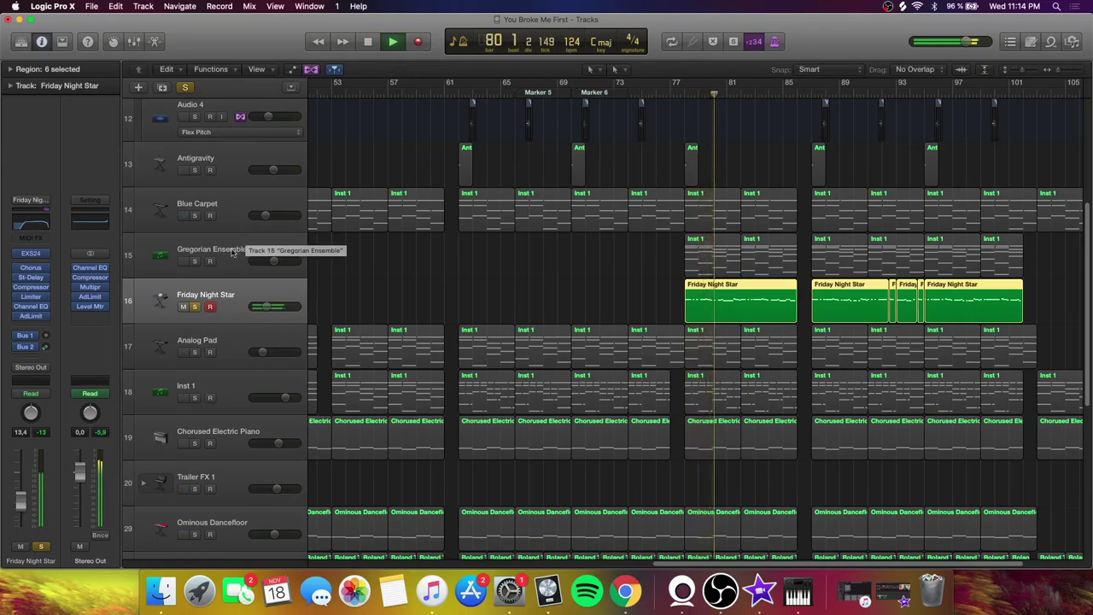
# Stop playback and examine the Chorus and Compressor settings on the Friday Night Star channel strip
pyautogui.click(31, 268)
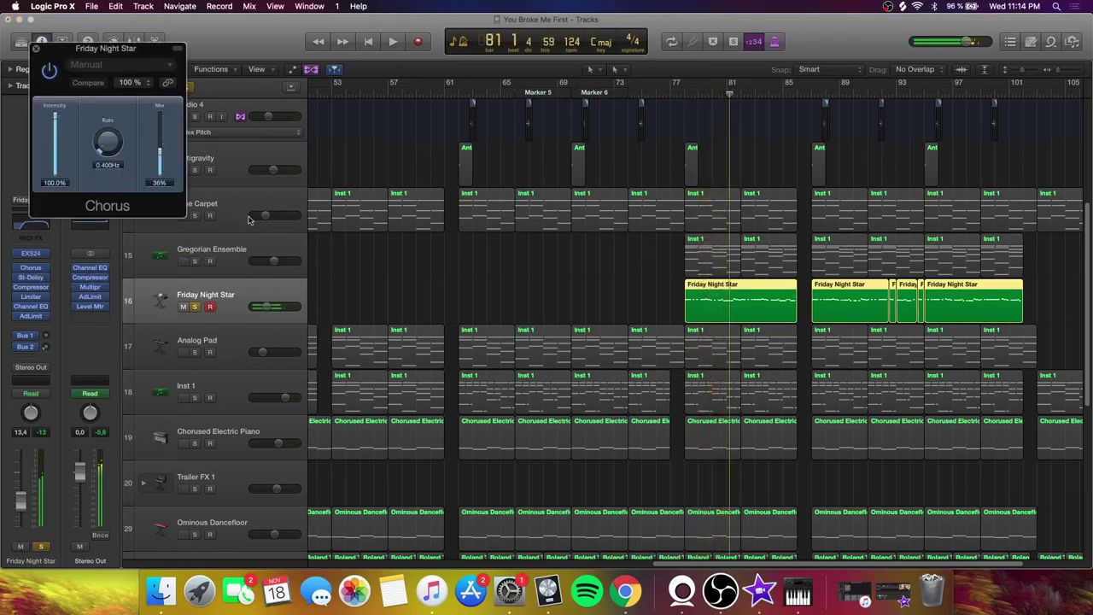
pyautogui.click(36, 49)
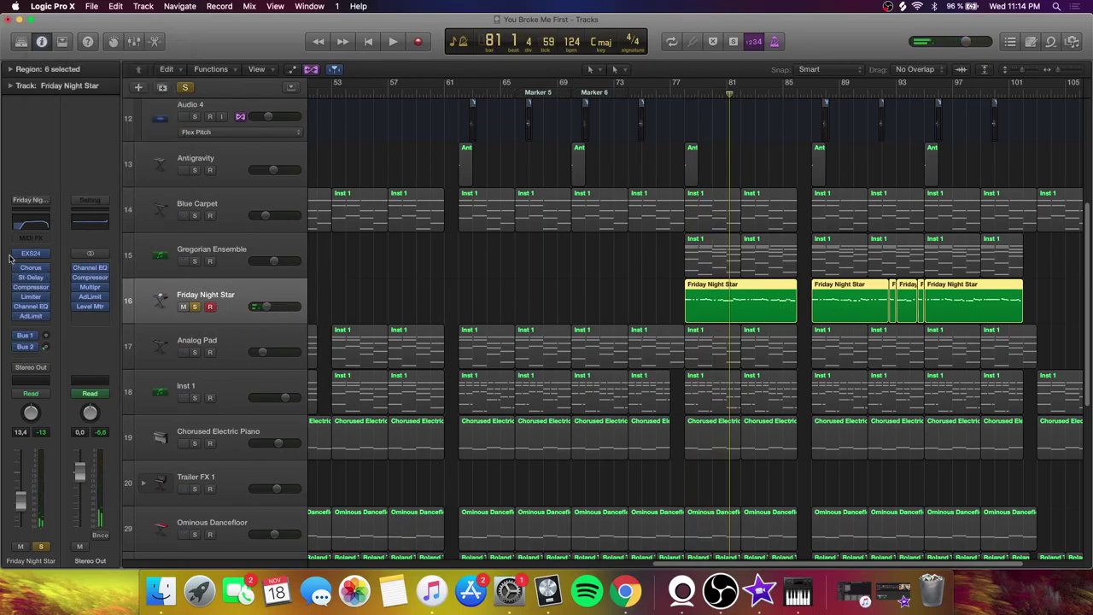
pyautogui.moveTo(41, 270)
pyautogui.moveTo(38, 292)
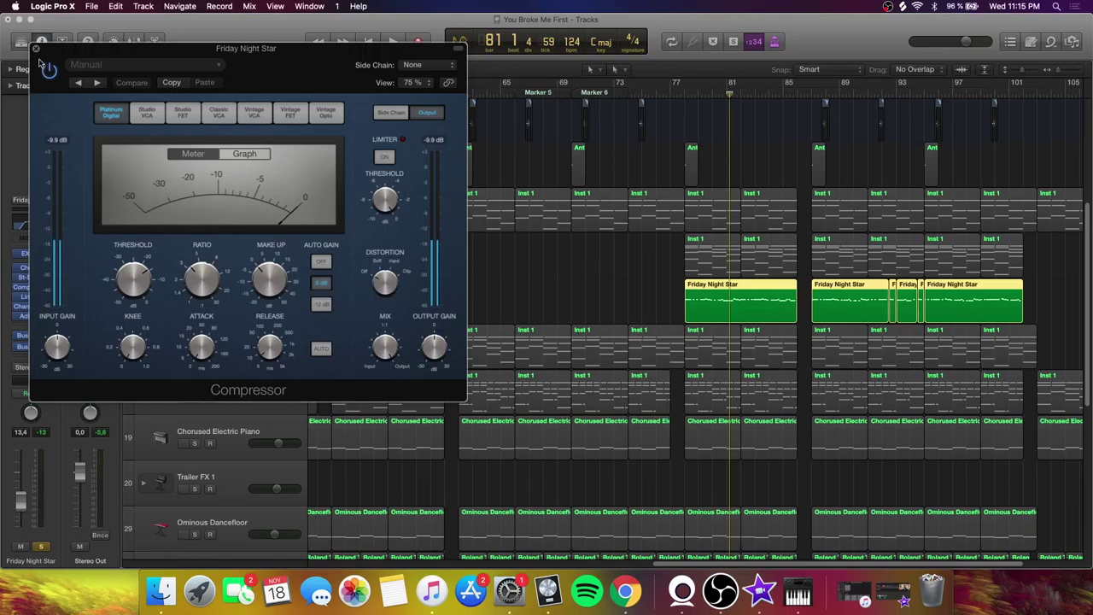
pyautogui.click(36, 49)
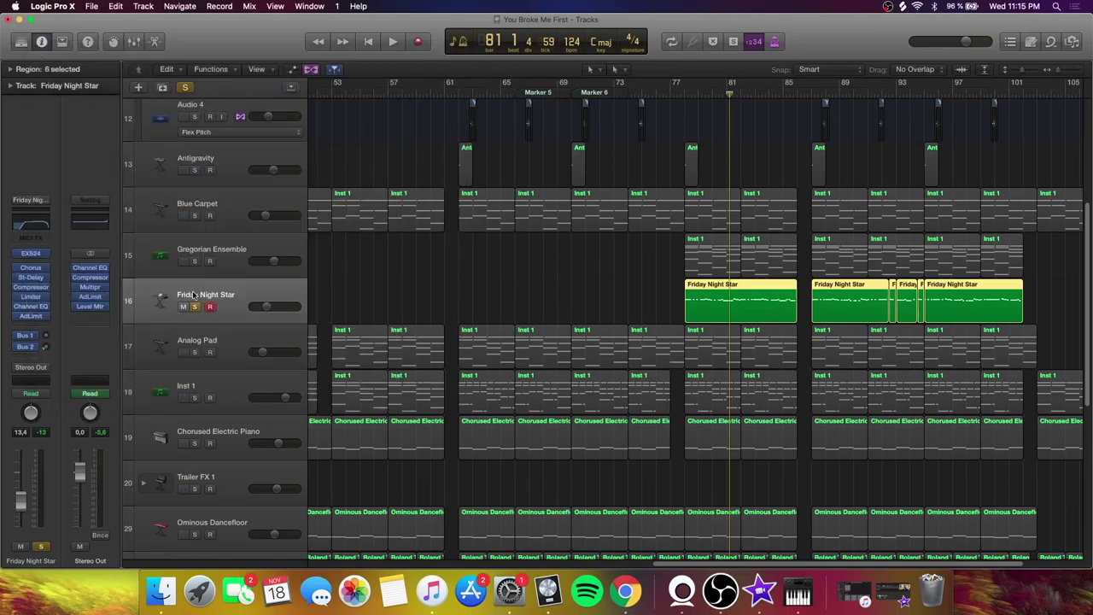
# Examine the Channel EQ and Adaptive Limiter settings of Friday Night Star and take the track out of solo
pyautogui.click(32, 305)
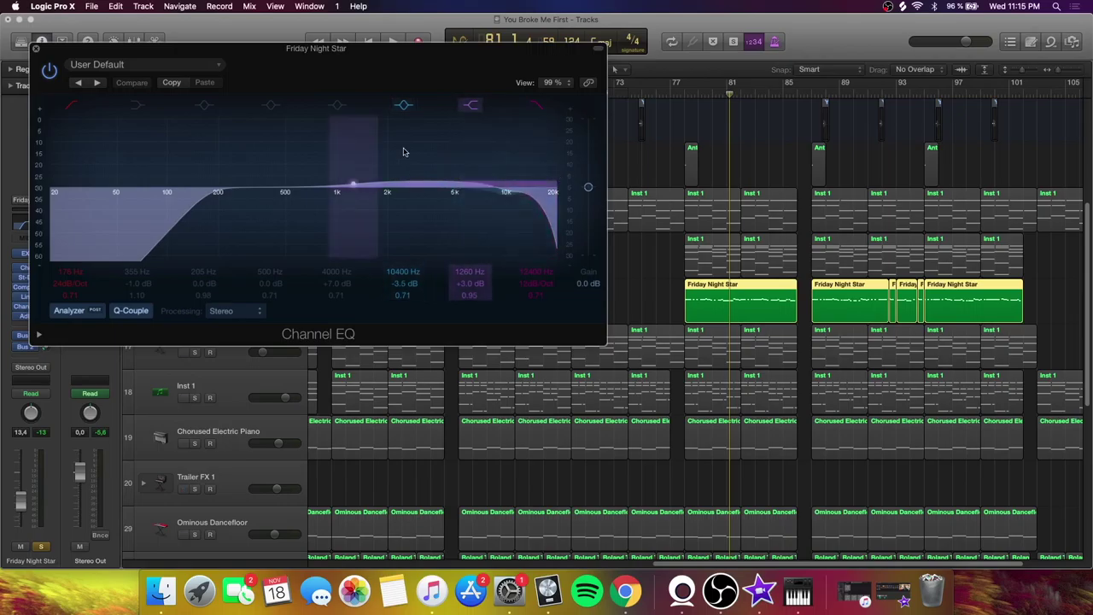
pyautogui.click(34, 47)
pyautogui.click(26, 315)
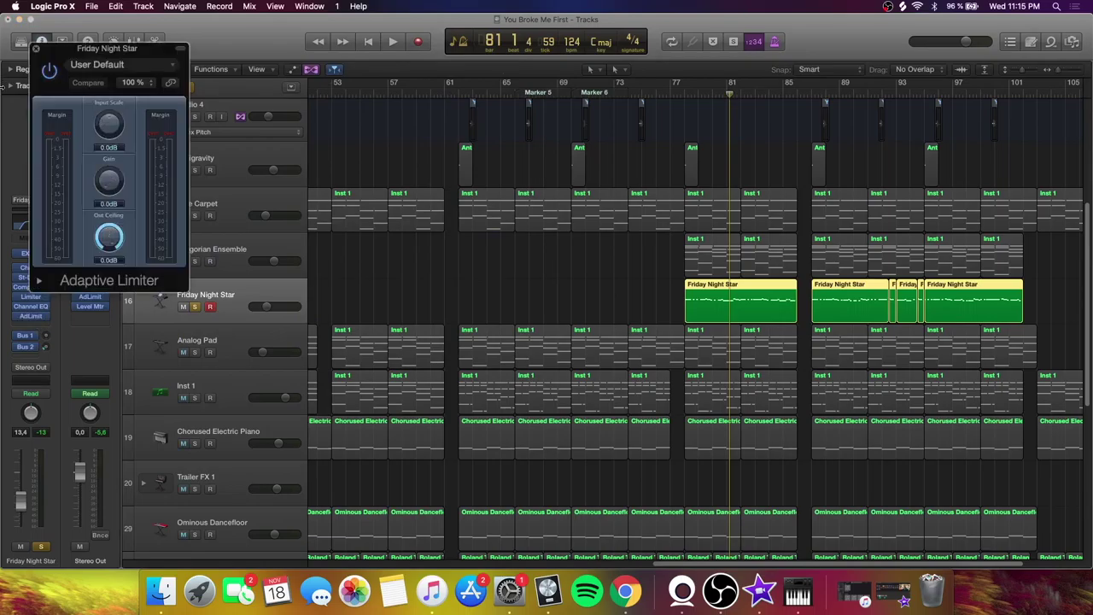
pyautogui.click(36, 49)
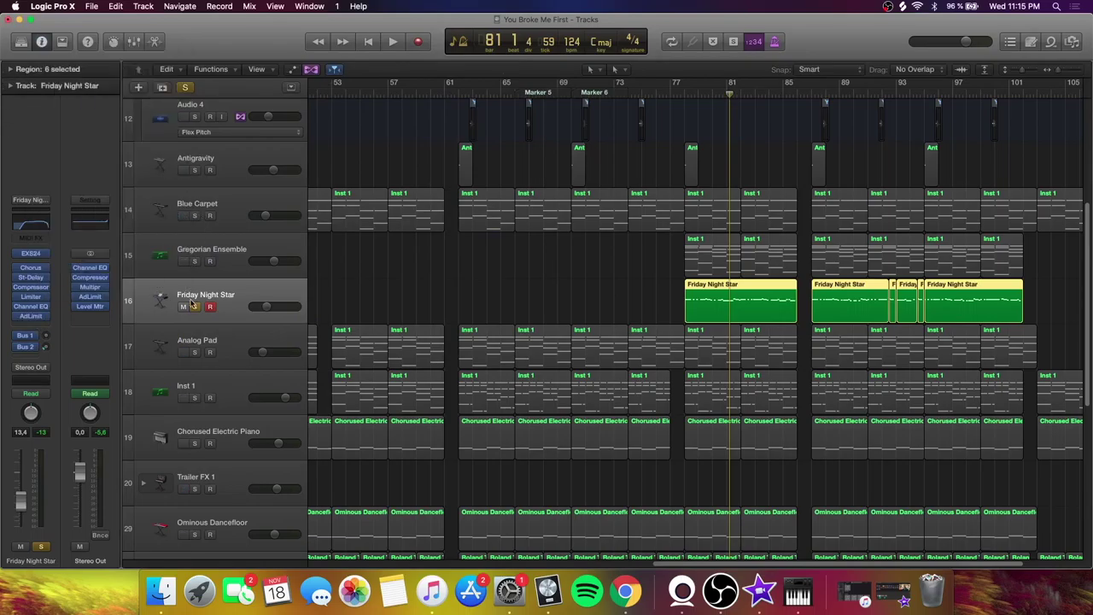
pyautogui.click(194, 307)
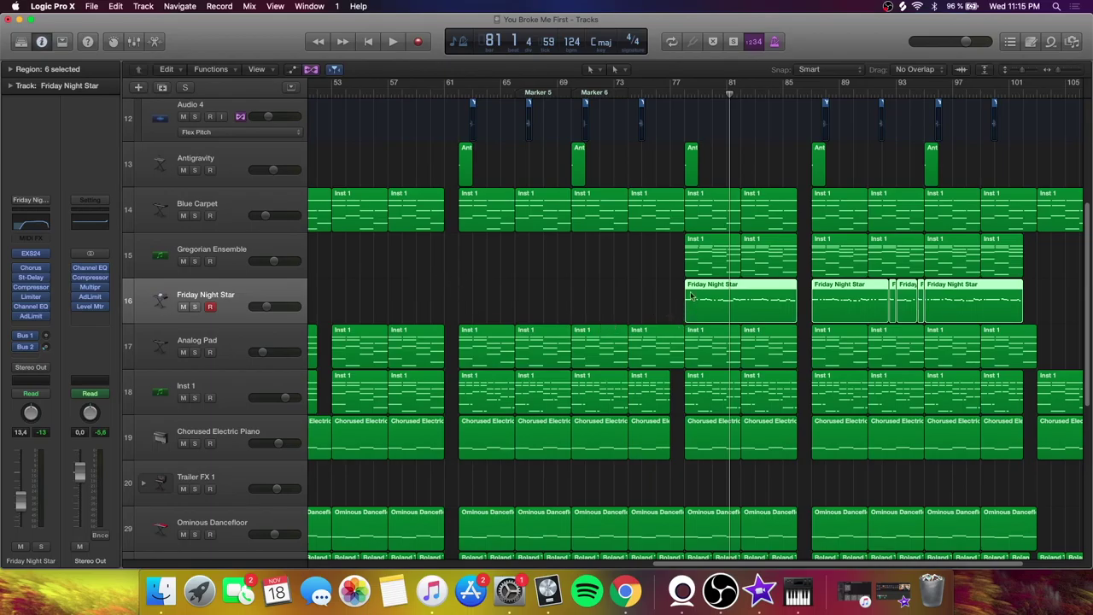
# Solo the Antigravity track, play it briefly from bar 62 and stop playback
pyautogui.click(680, 104)
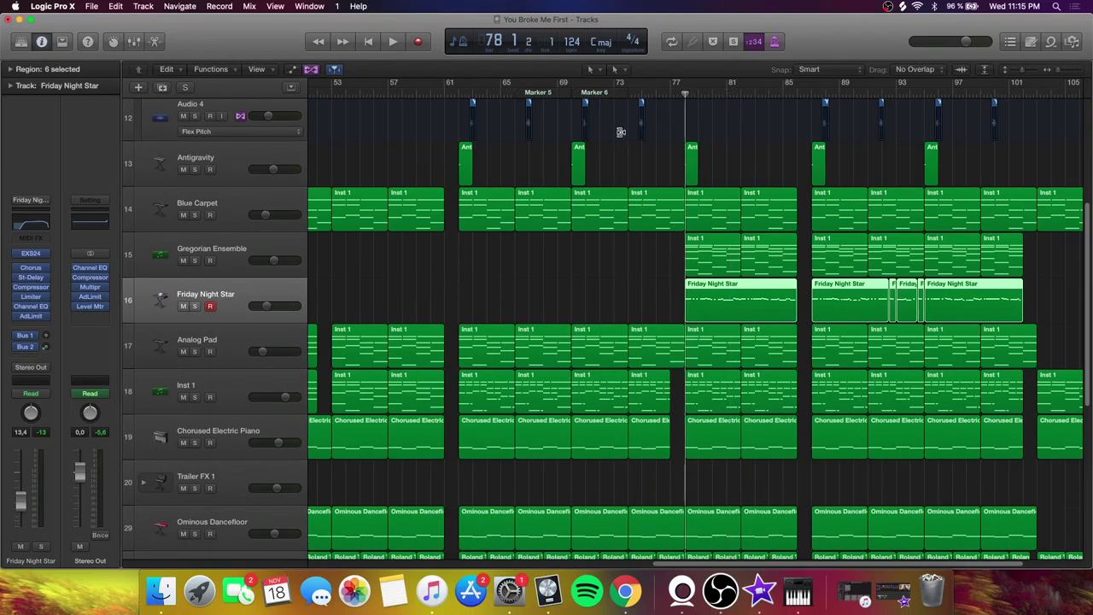
pyautogui.click(215, 168)
pyautogui.click(196, 170)
pyautogui.click(681, 93)
pyautogui.click(456, 94)
pyautogui.press('space')
pyautogui.press('space')
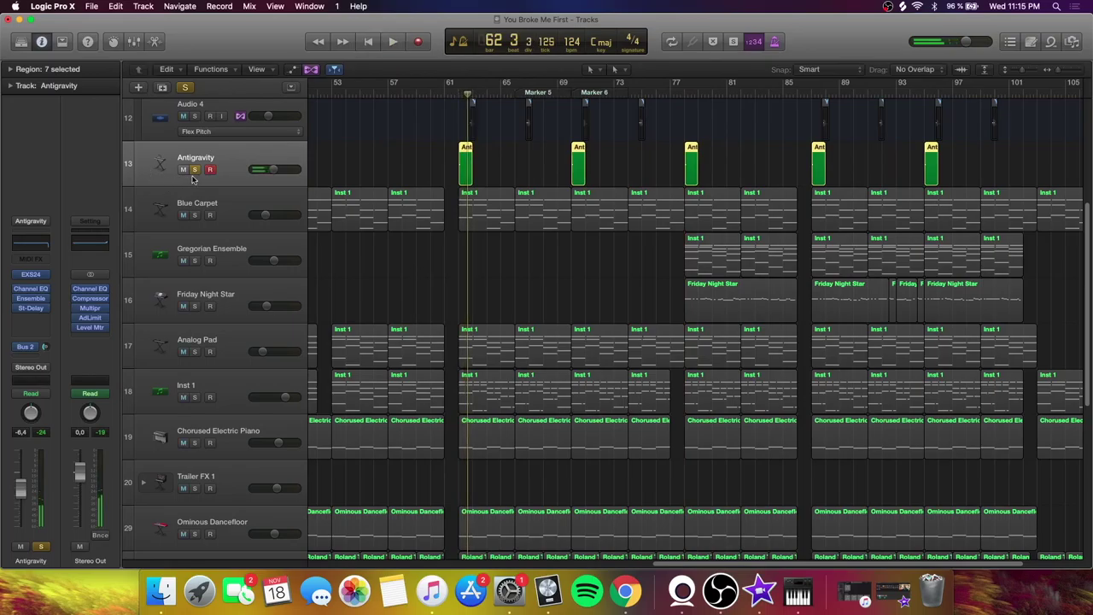
# Take Antigravity out of solo and play the full mix briefly from bar 62
pyautogui.click(194, 169)
pyautogui.click(458, 95)
pyautogui.press('space')
pyautogui.press('space')
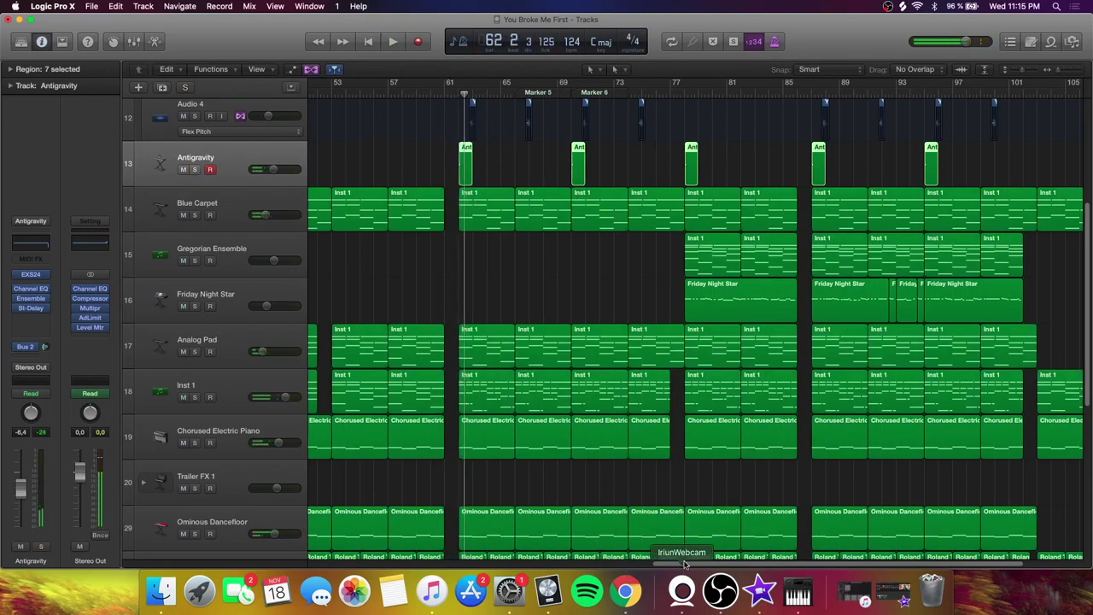
# Play the song from bar 21, toggling Antigravity's solo on and off, and stop playback
pyautogui.hscroll(-5, 476, 537)
pyautogui.hscroll(-6, 475, 537)
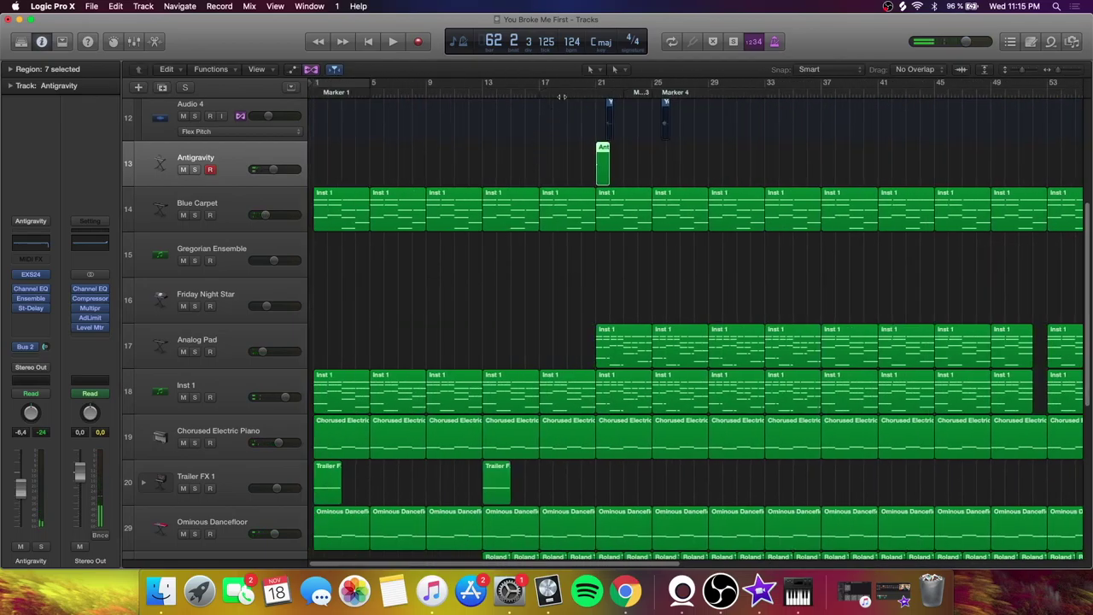
pyautogui.click(592, 90)
pyautogui.press('space')
pyautogui.click(195, 170)
pyautogui.click(195, 169)
pyautogui.press('space')
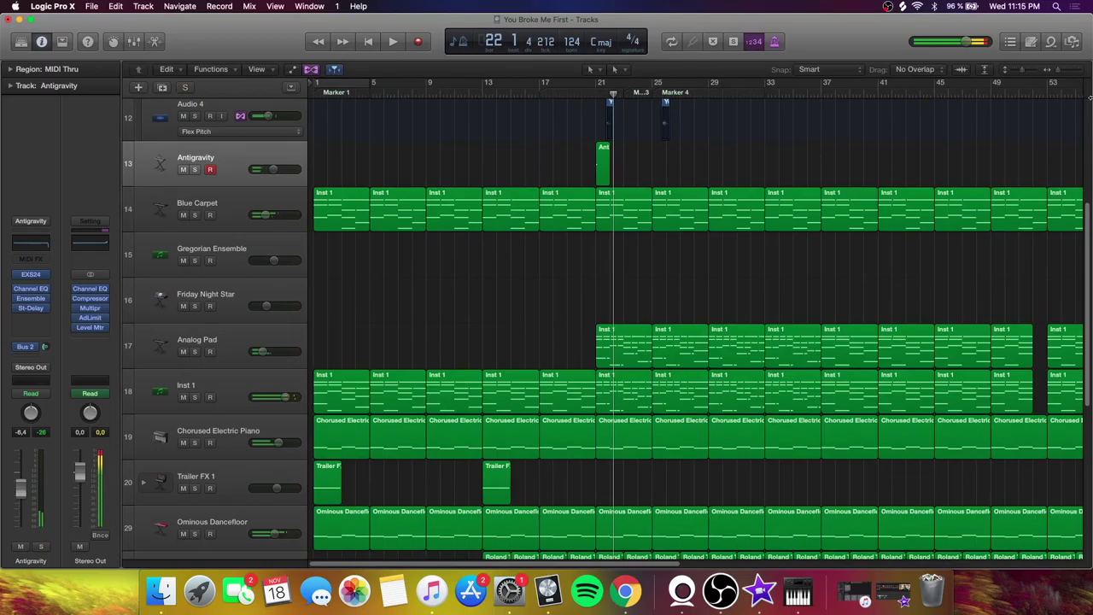
# Collapse the Aux 17 stack and look over all tracks across the whole arrangement
pyautogui.press('super+Left')
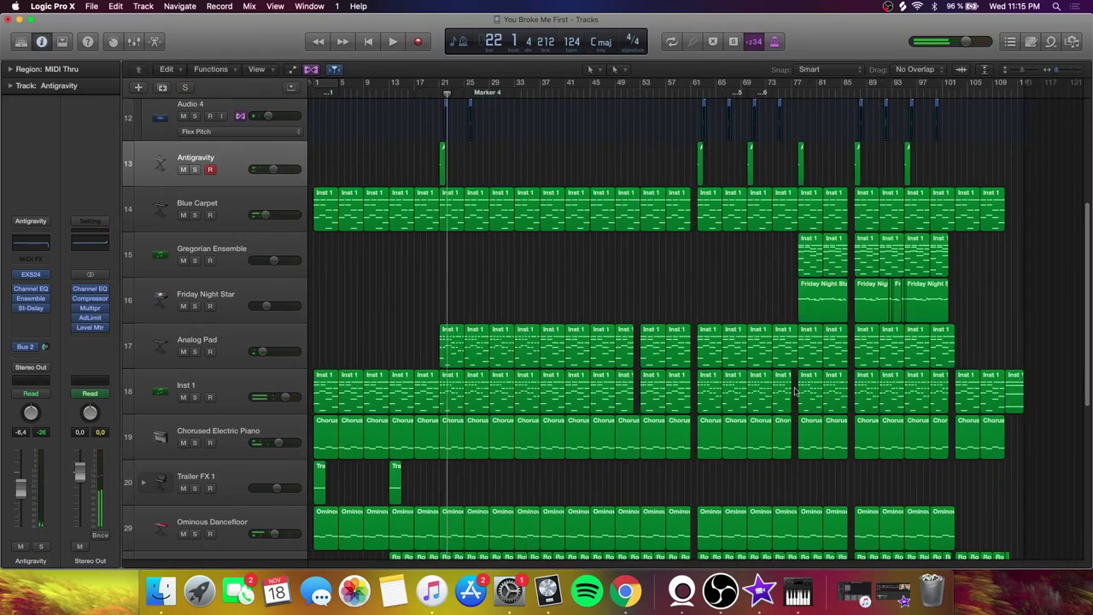
pyautogui.scroll(-1, 915, 158)
pyautogui.scroll(10, 354, 200)
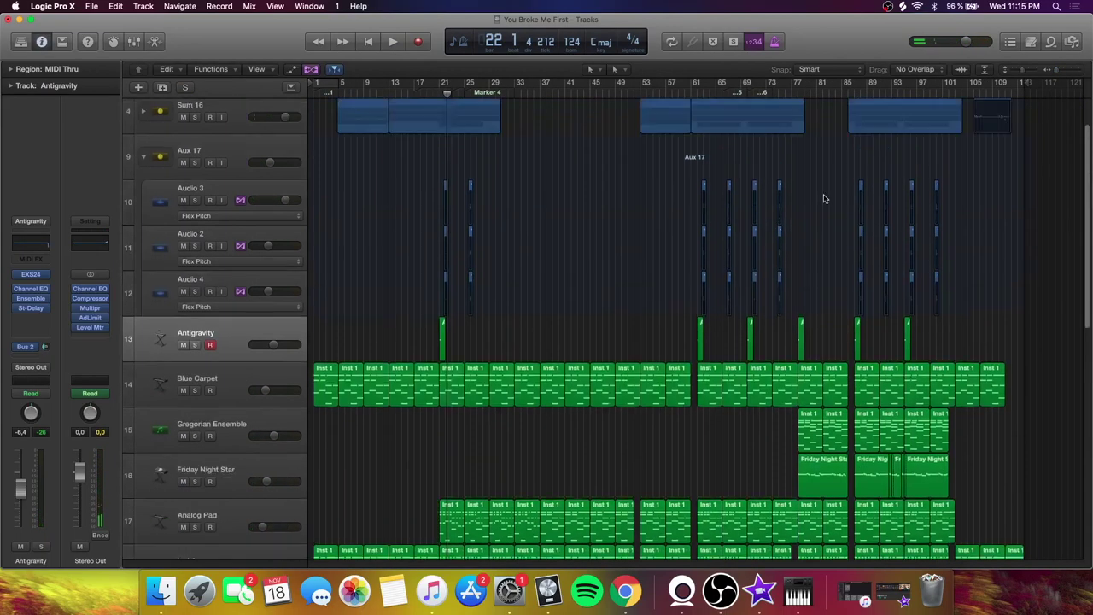
pyautogui.scroll(-10, 446, 257)
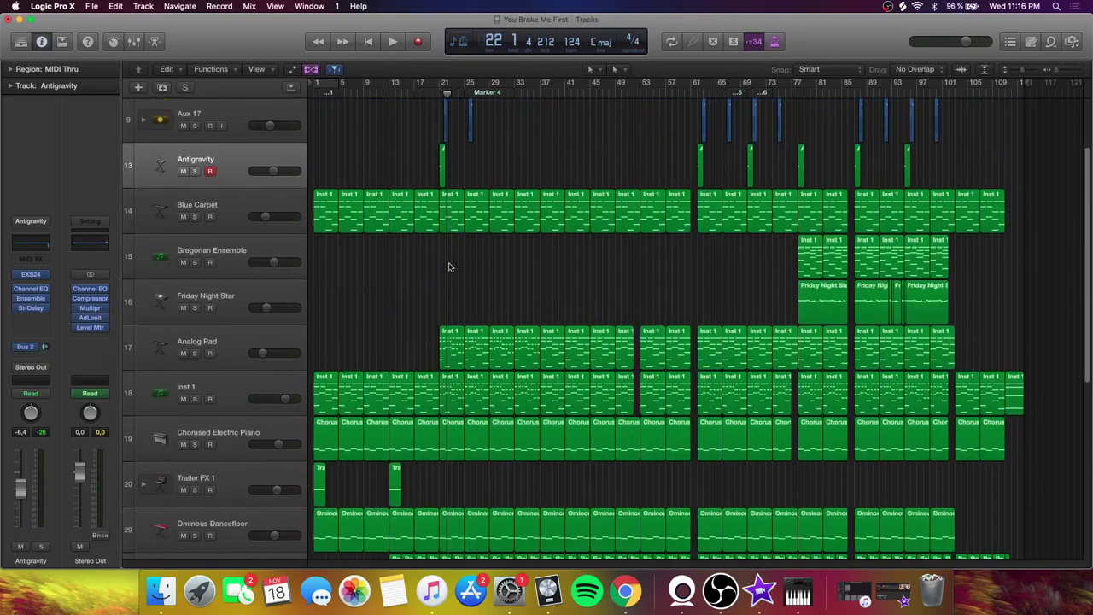
pyautogui.scroll(-1, 448, 263)
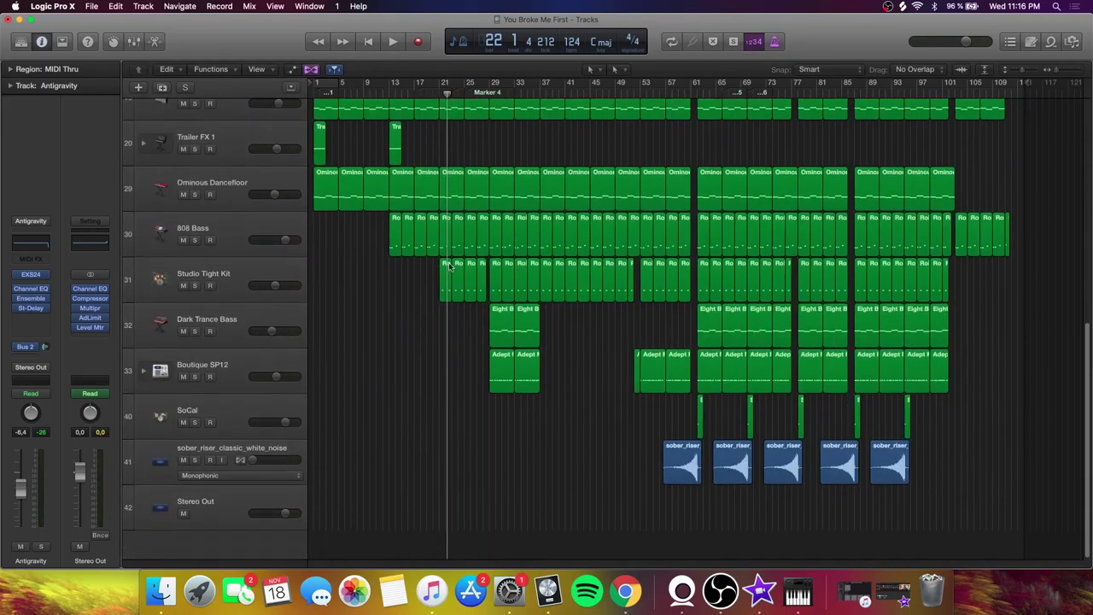
pyautogui.scroll(10, 392, 348)
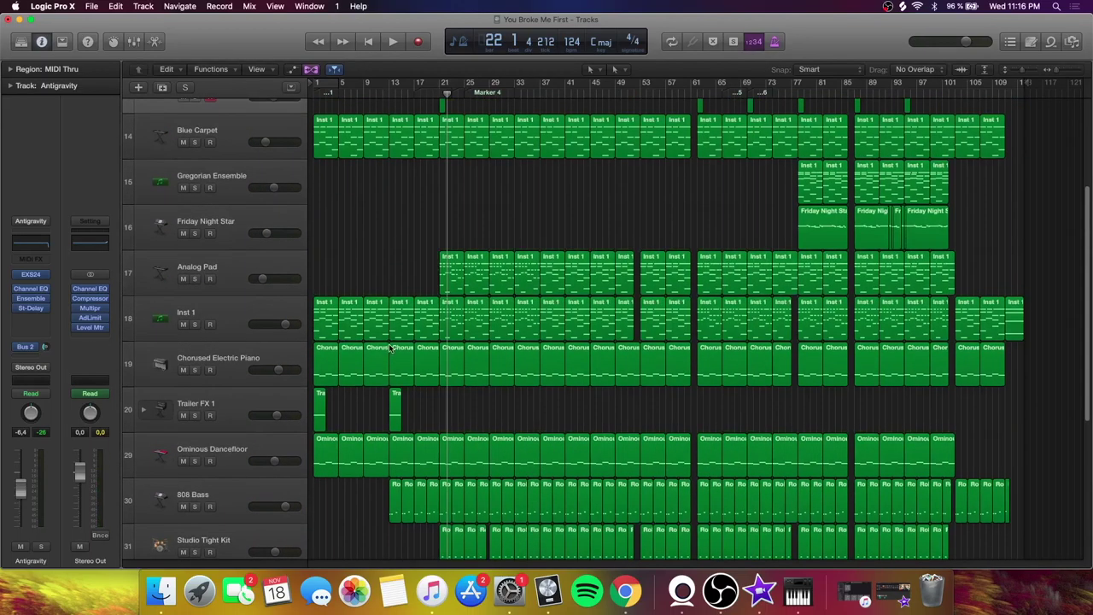